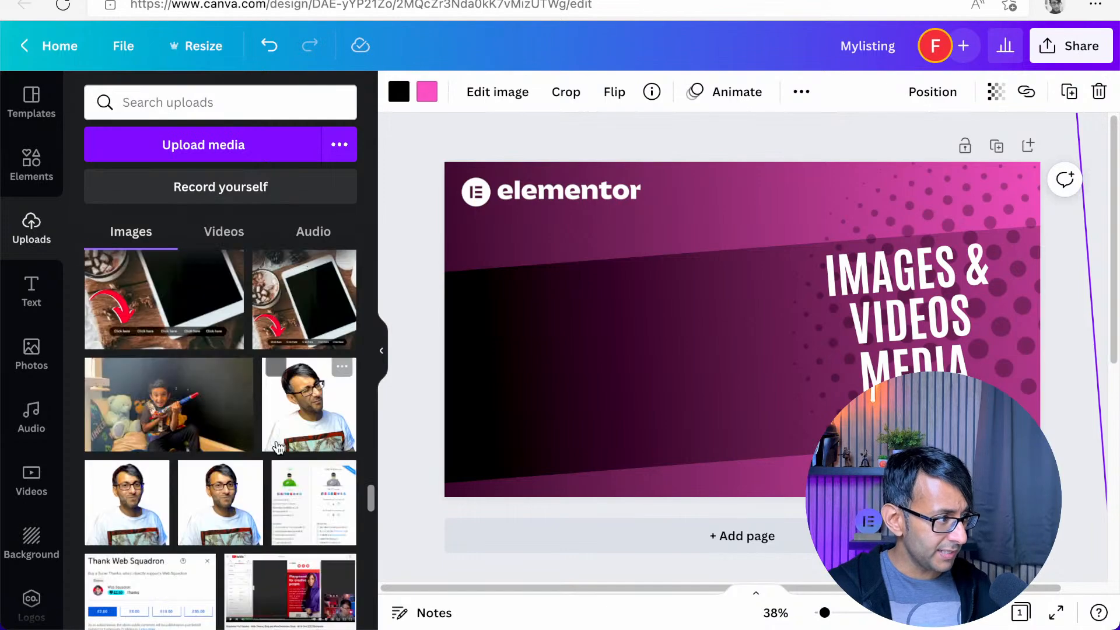
# Browse the uploaded images and add the photo of the presenter drinking from a cola bottle to the design
pyautogui.scroll(-10, 278, 448)
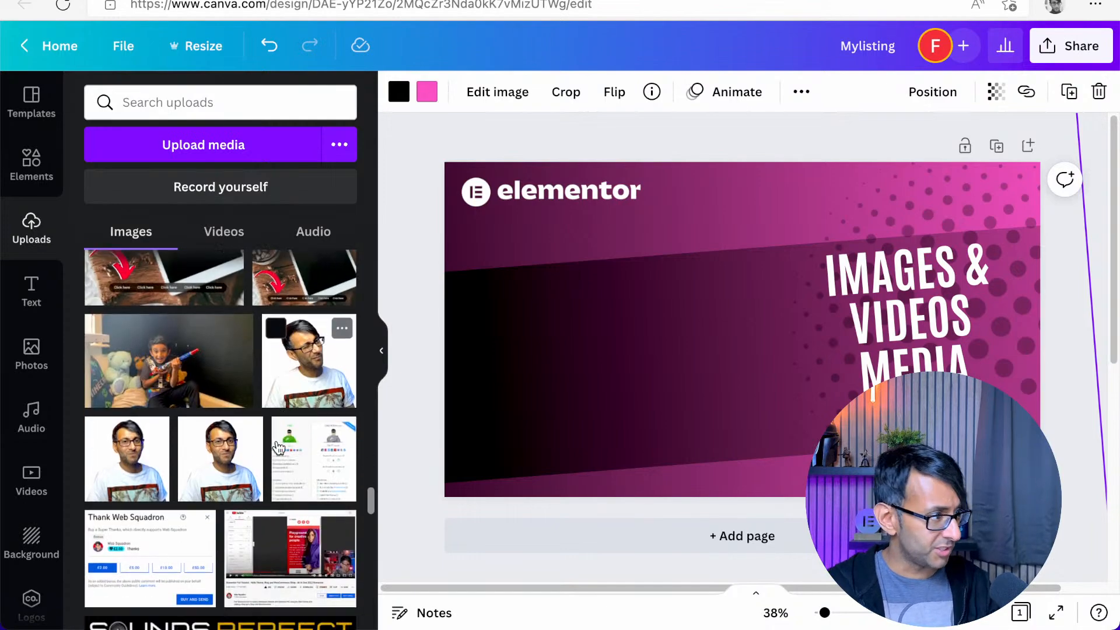
pyautogui.scroll(-10, 273, 445)
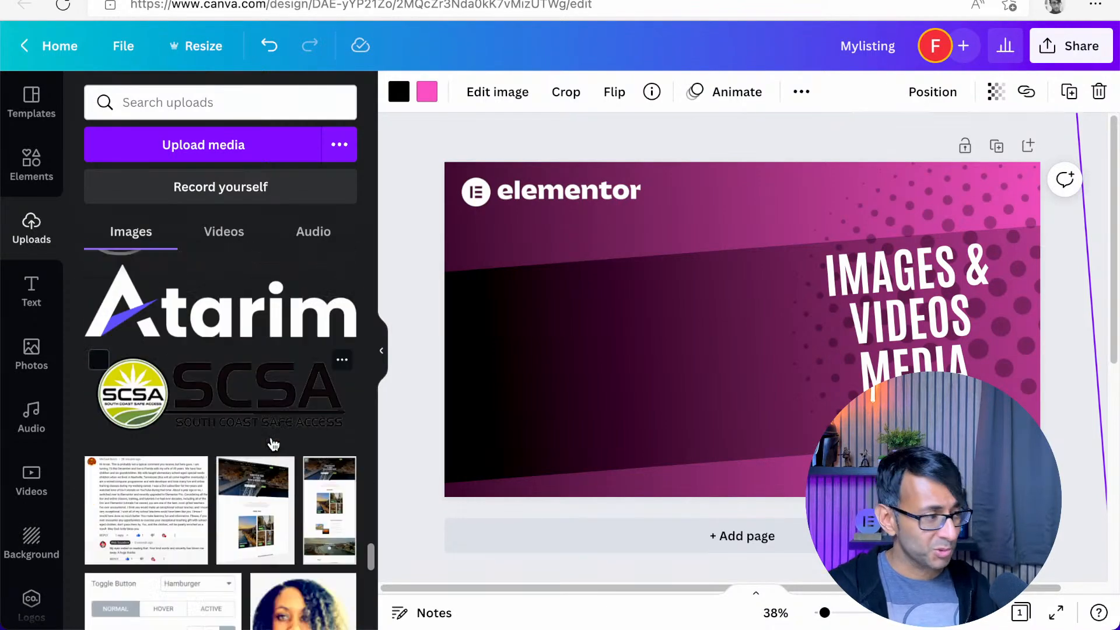
pyautogui.scroll(-15, 273, 445)
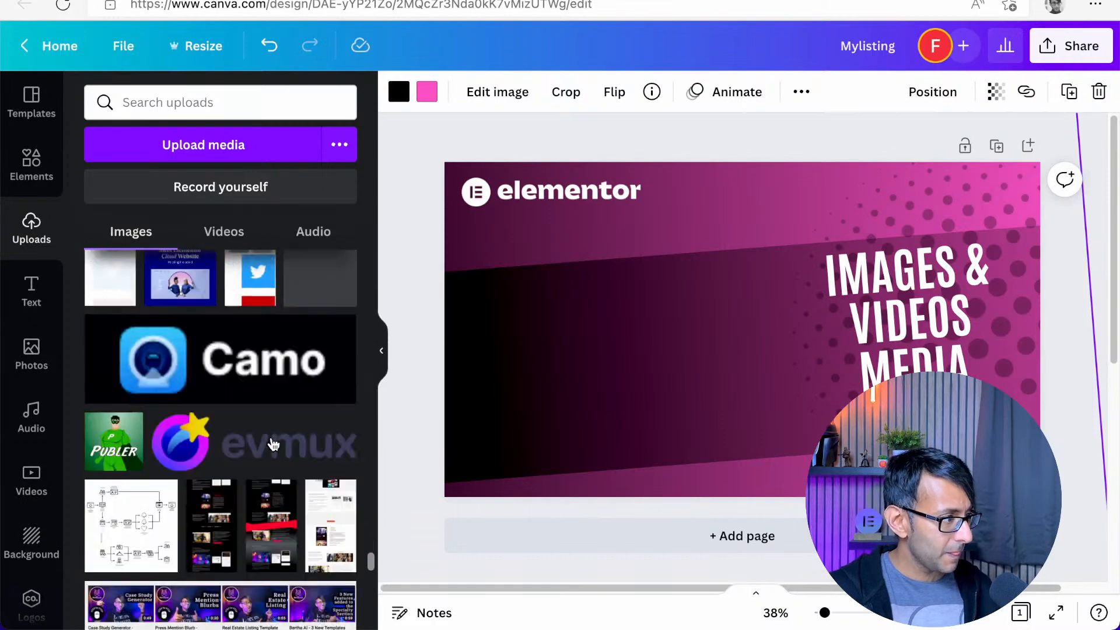
pyautogui.scroll(1, 272, 443)
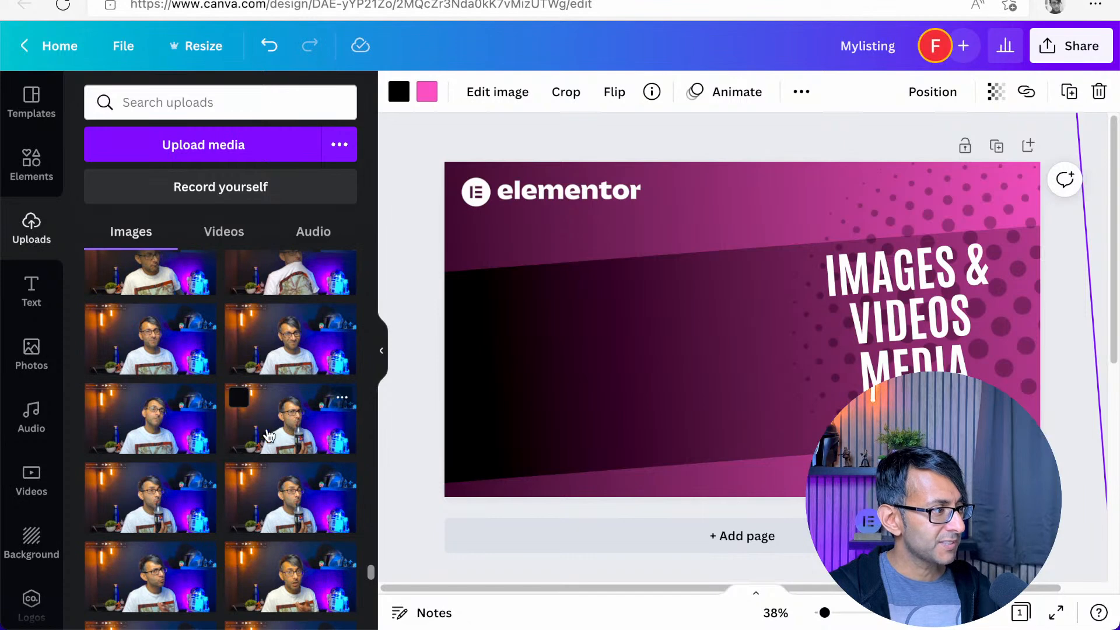
pyautogui.click(659, 320)
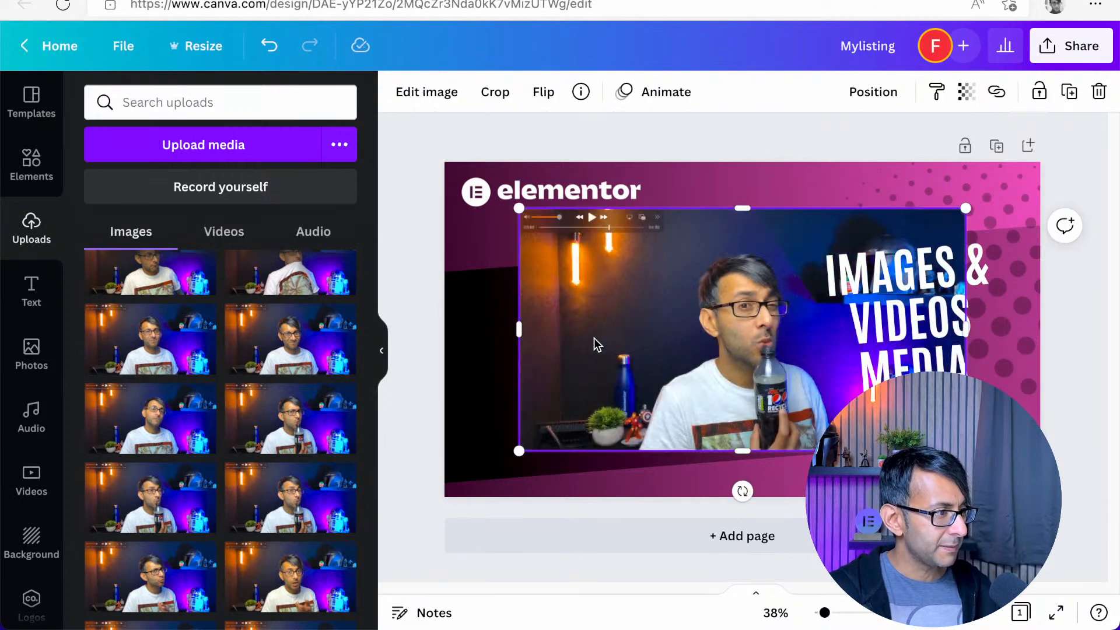
# Crop the cola photo on both sides around the presenter and shift it towards the dark band
pyautogui.moveTo(515, 324); pyautogui.dragTo(624, 325)
pyautogui.moveTo(760, 342); pyautogui.dragTo(664, 341)
pyautogui.moveTo(871, 344); pyautogui.dragTo(754, 346)
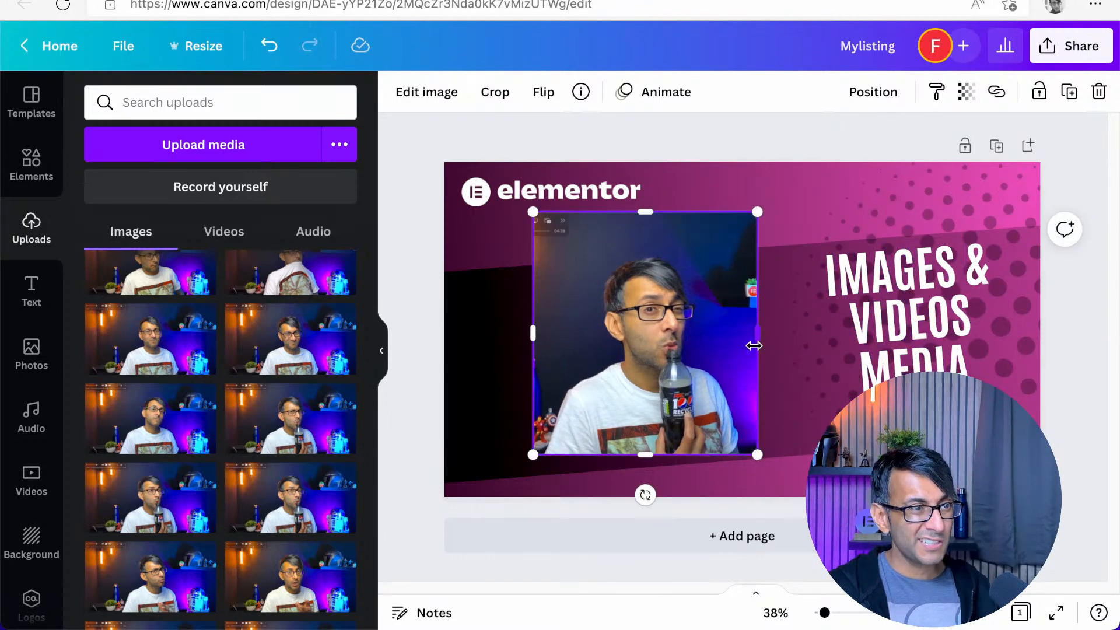
# Remove the presenter photo's background and enlarge the cut-out so it stands on the design's bottom edge beside the title
pyautogui.click(427, 93)
pyautogui.click(236, 191)
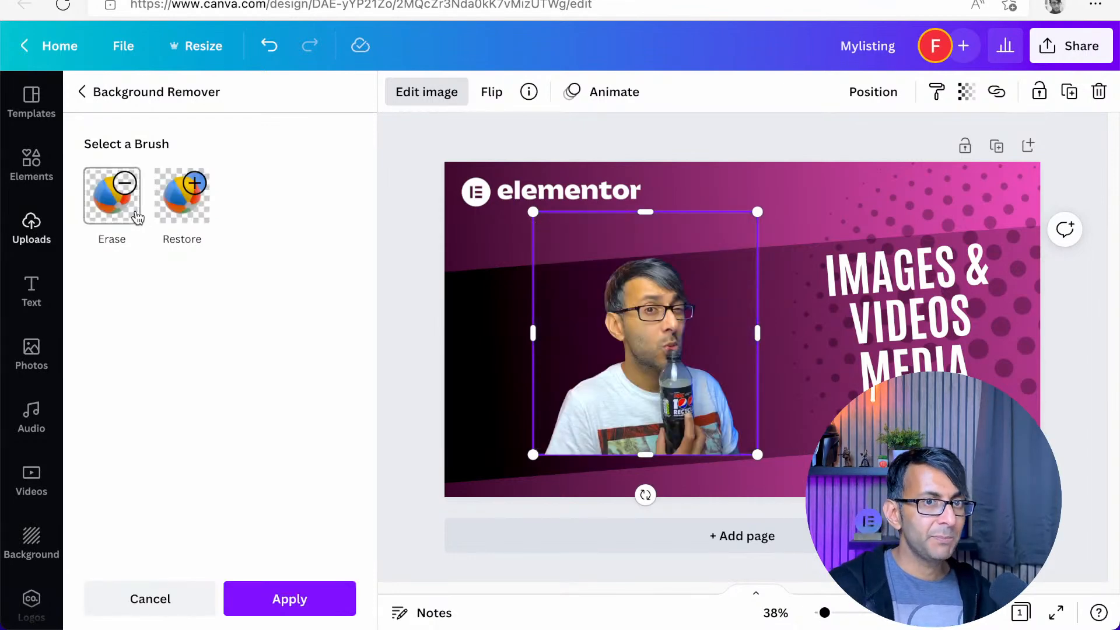
pyautogui.moveTo(719, 407); pyautogui.dragTo(767, 449)
pyautogui.moveTo(805, 255); pyautogui.dragTo(912, 140)
pyautogui.moveTo(752, 421); pyautogui.dragTo(715, 425)
# Enlarge the "IMAGES & VIDEOS MEDIA" title text to size 112
pyautogui.click(943, 368)
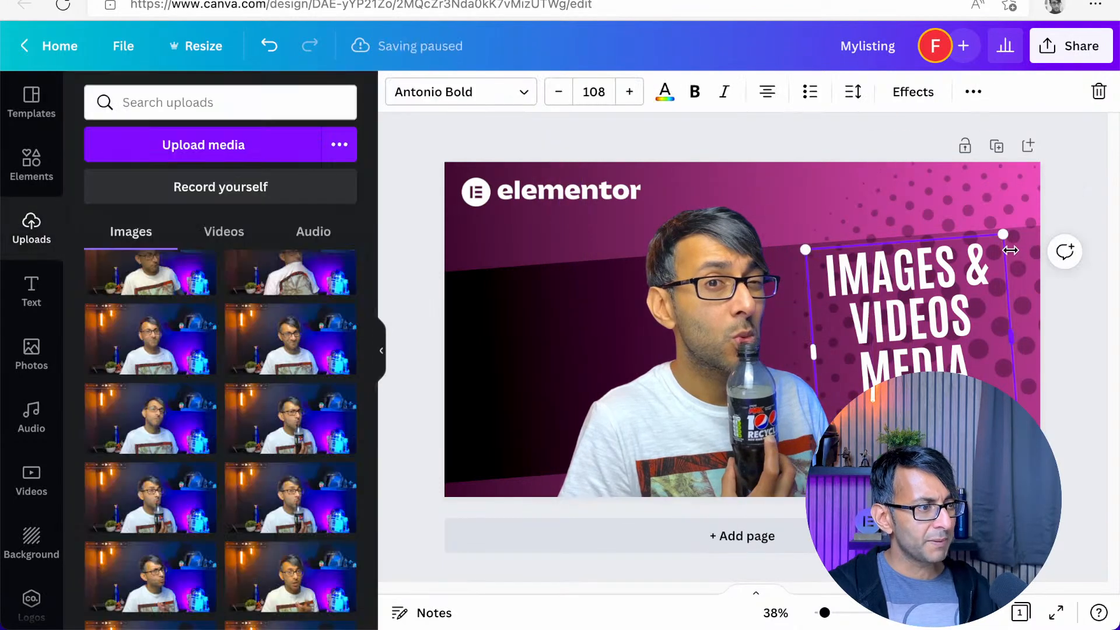
pyautogui.moveTo(1009, 235); pyautogui.dragTo(1016, 232)
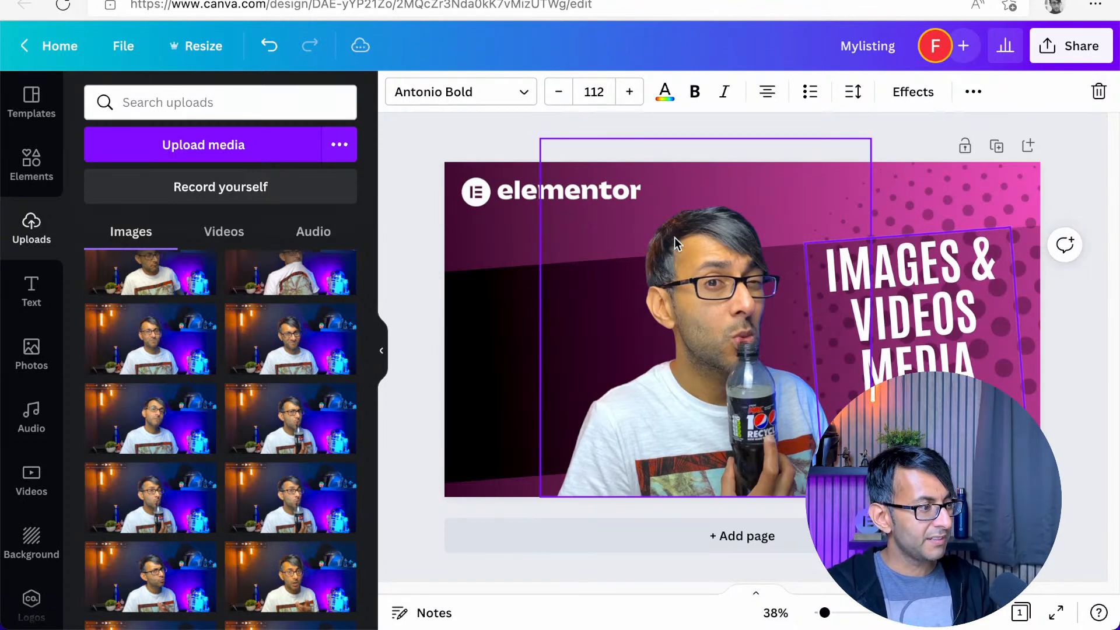
pyautogui.click(487, 144)
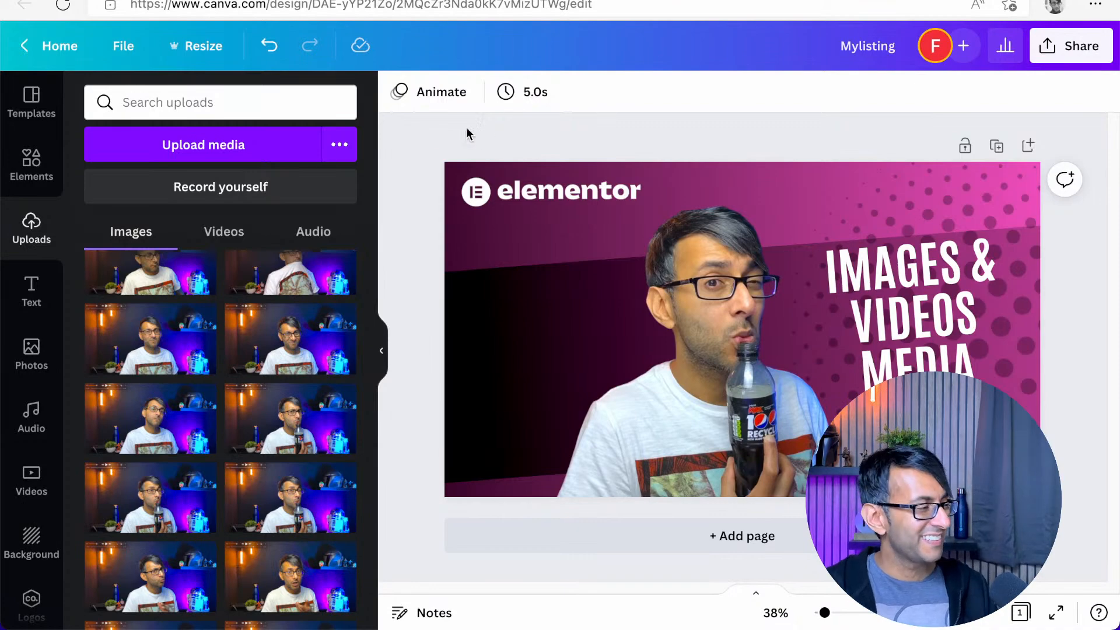
# Open the full list of recently used elements and browse to the gaming photos
pyautogui.click(31, 165)
pyautogui.click(192, 100)
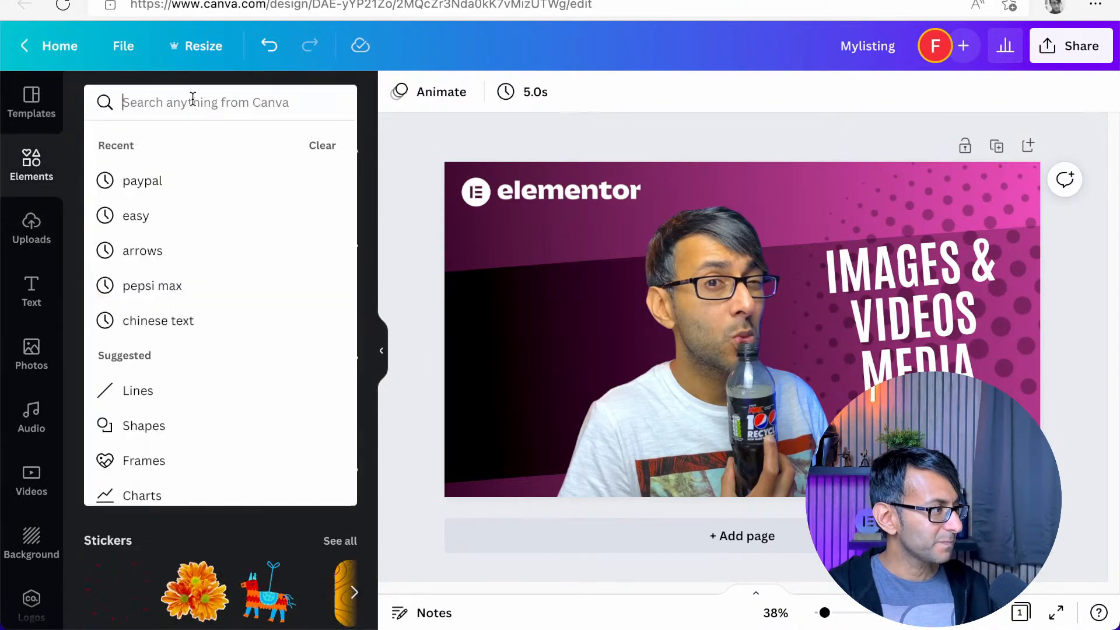
pyautogui.click(416, 148)
pyautogui.click(337, 192)
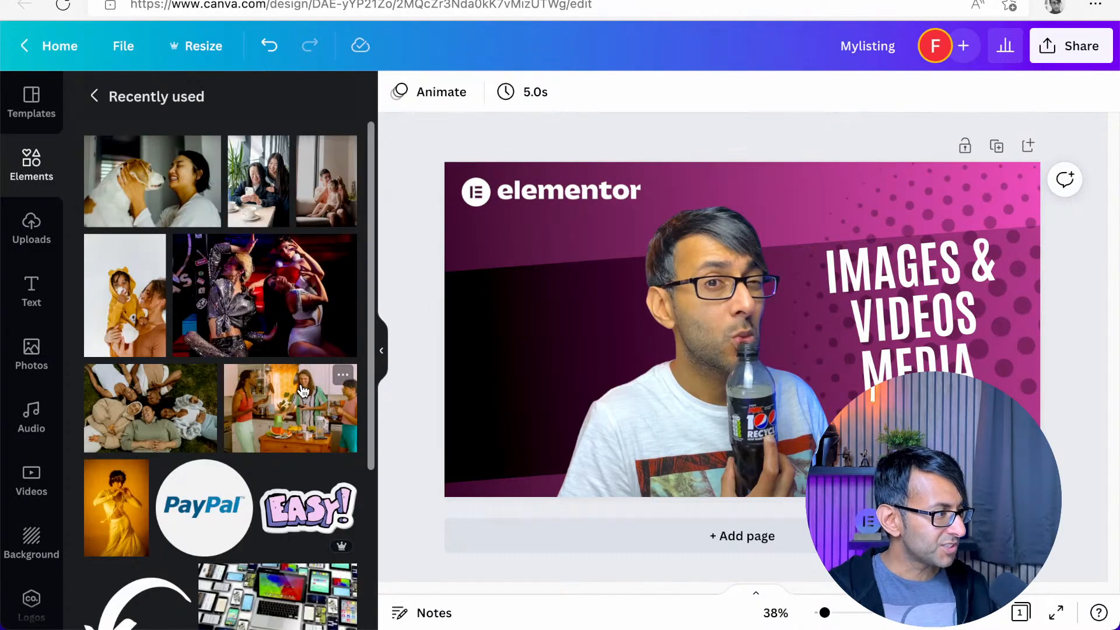
pyautogui.scroll(-15, 302, 390)
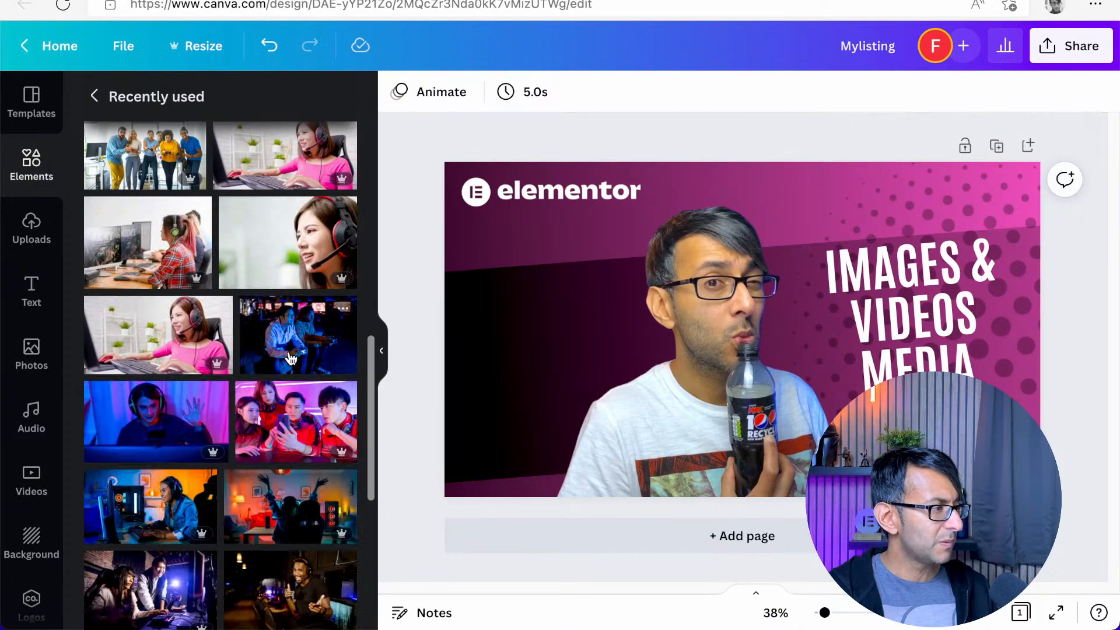
# Add the photo of two men gaming at the left end of the dark band, scaled down and tilted to match the band
pyautogui.click(290, 359)
pyautogui.moveTo(943, 191); pyautogui.dragTo(636, 373)
pyautogui.moveTo(576, 492); pyautogui.dragTo(581, 492)
pyautogui.moveTo(567, 432); pyautogui.dragTo(500, 348)
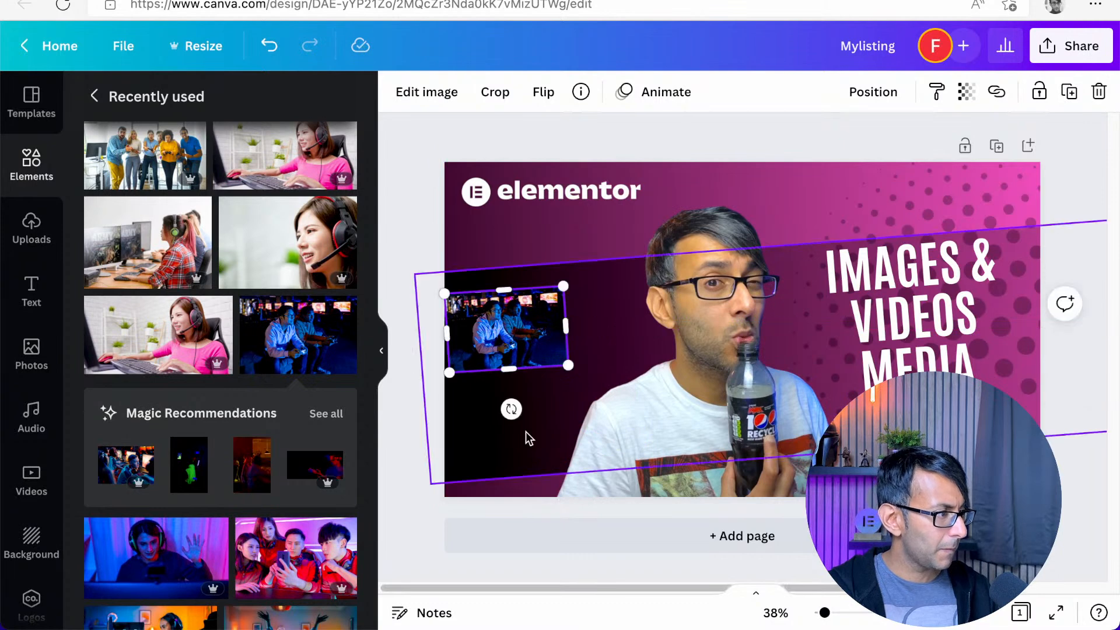
pyautogui.moveTo(512, 410); pyautogui.dragTo(513, 418)
pyautogui.moveTo(515, 332); pyautogui.dragTo(508, 332)
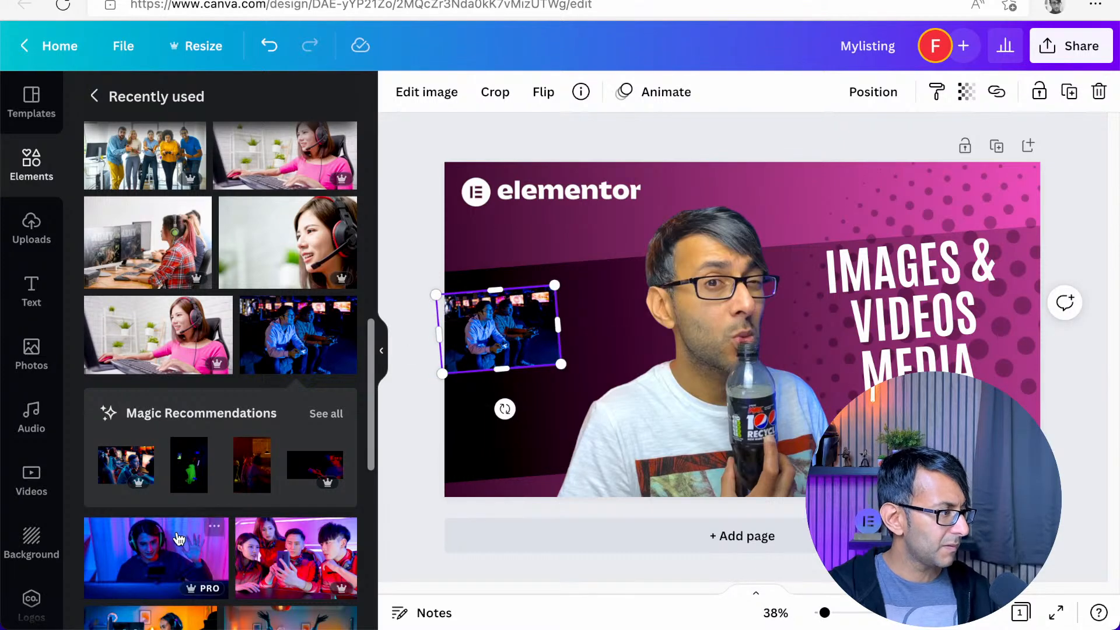
# Add the photo of the group in red jackets beside the gaming photo, scaled down and tilted to match the band
pyautogui.click(259, 554)
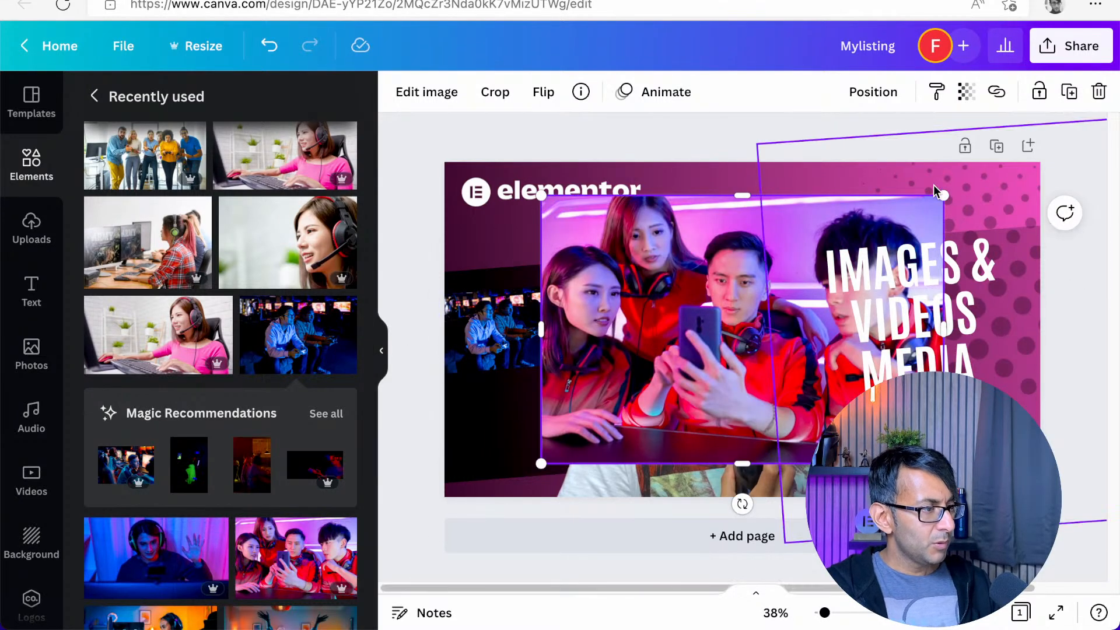
pyautogui.moveTo(928, 188); pyautogui.dragTo(665, 379)
pyautogui.moveTo(592, 434); pyautogui.dragTo(624, 347)
pyautogui.moveTo(630, 414); pyautogui.dragTo(638, 415)
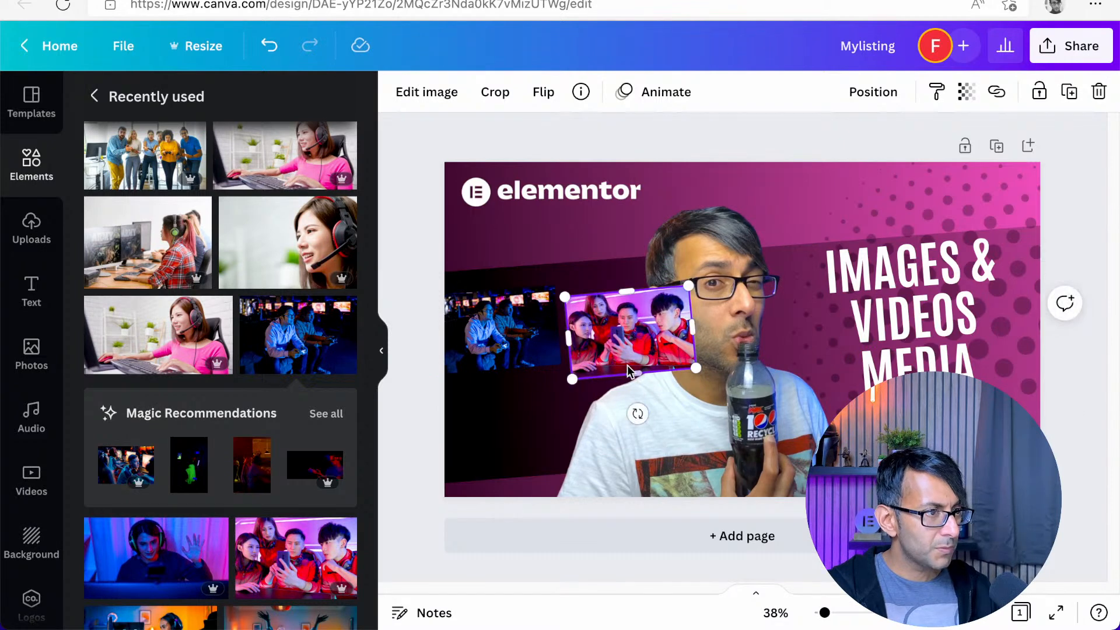
pyautogui.moveTo(621, 357); pyautogui.dragTo(628, 339)
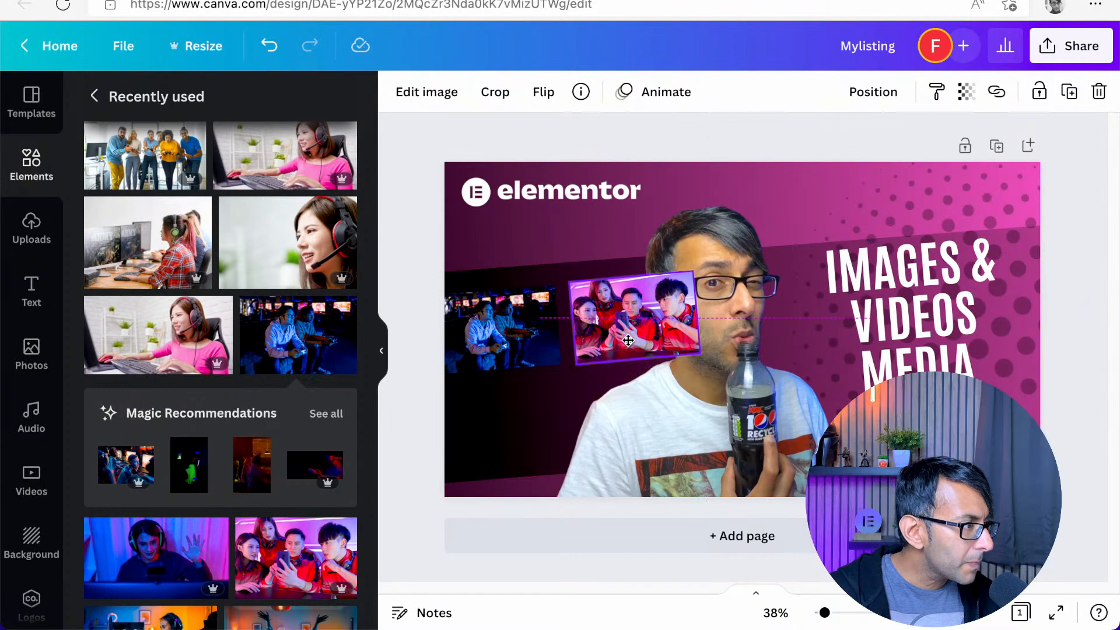
# Delete the group photo and the two-men gaming photo from the design
pyautogui.press('Delete')
pyautogui.click(554, 358)
pyautogui.press('Delete')
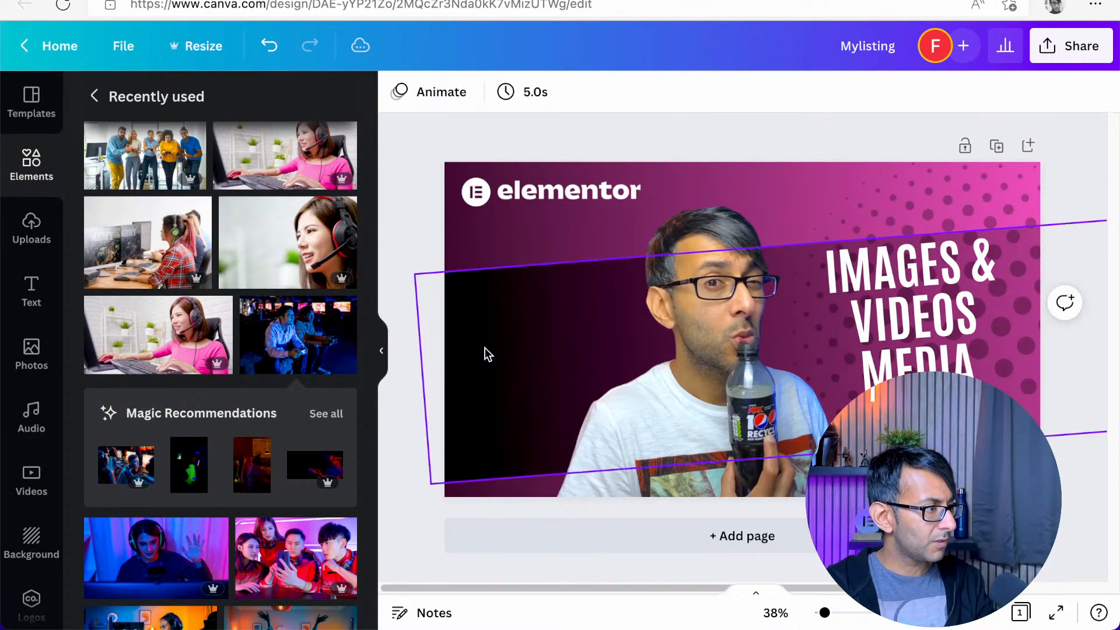
# Add three photos to the design: the two men gaming, the group in red jackets and the man with the headset
pyautogui.click(293, 350)
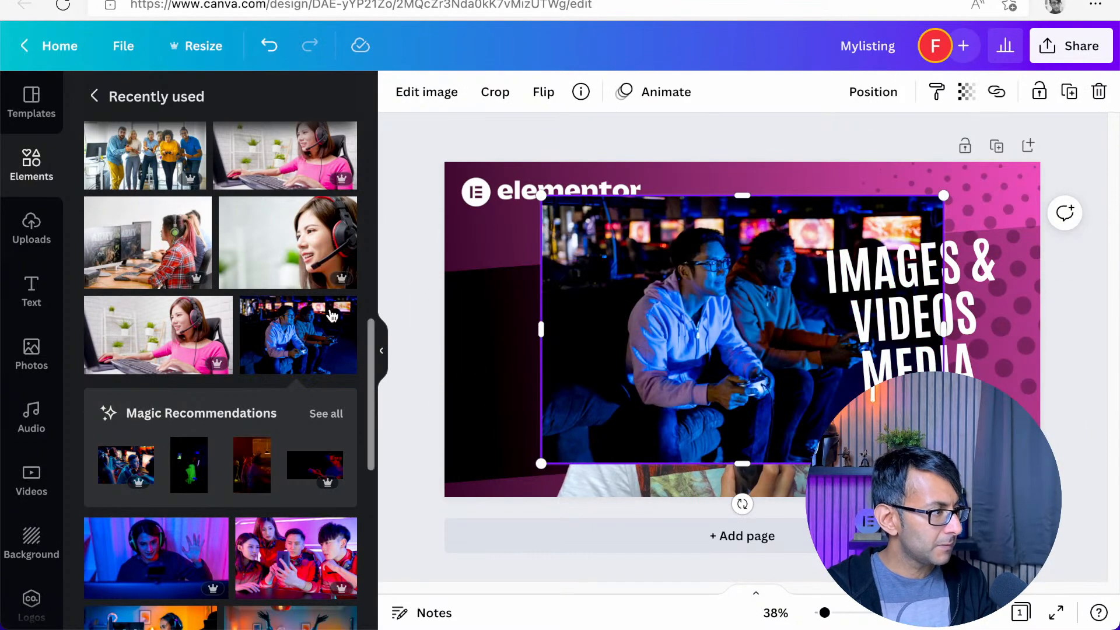
pyautogui.click(274, 544)
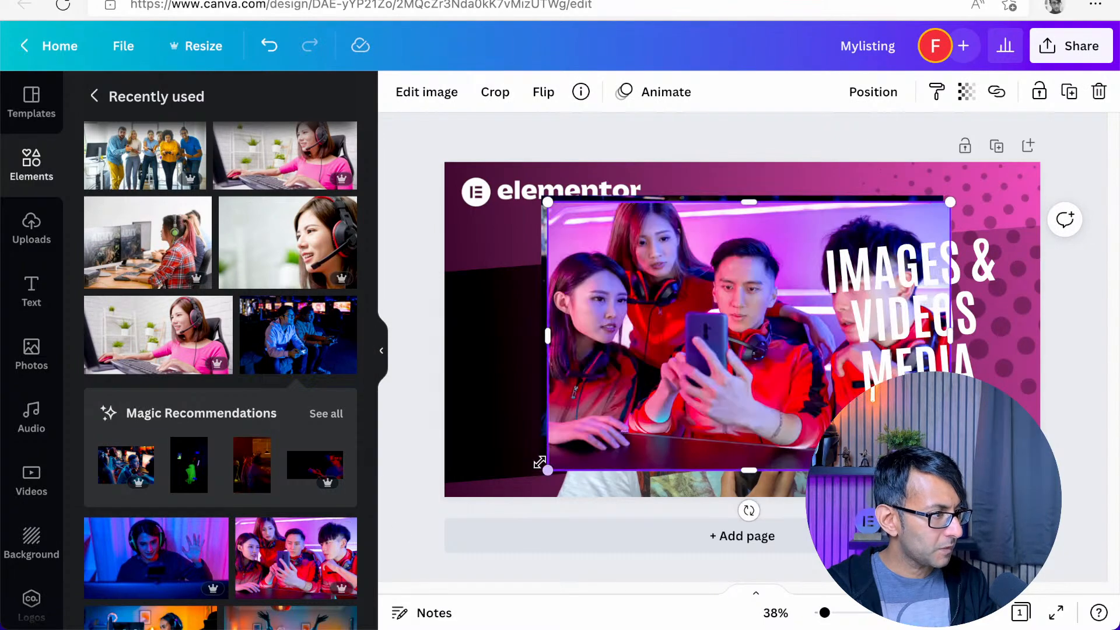
pyautogui.scroll(-1, 242, 477)
pyautogui.moveTo(150, 463); pyautogui.dragTo(705, 375)
# Align the headset and group photos to the design's top-left corner and crop the group photo to the headset photo's height
pyautogui.moveTo(697, 264); pyautogui.dragTo(593, 219)
pyautogui.moveTo(667, 361); pyautogui.dragTo(617, 240)
pyautogui.moveTo(921, 430); pyautogui.dragTo(835, 404)
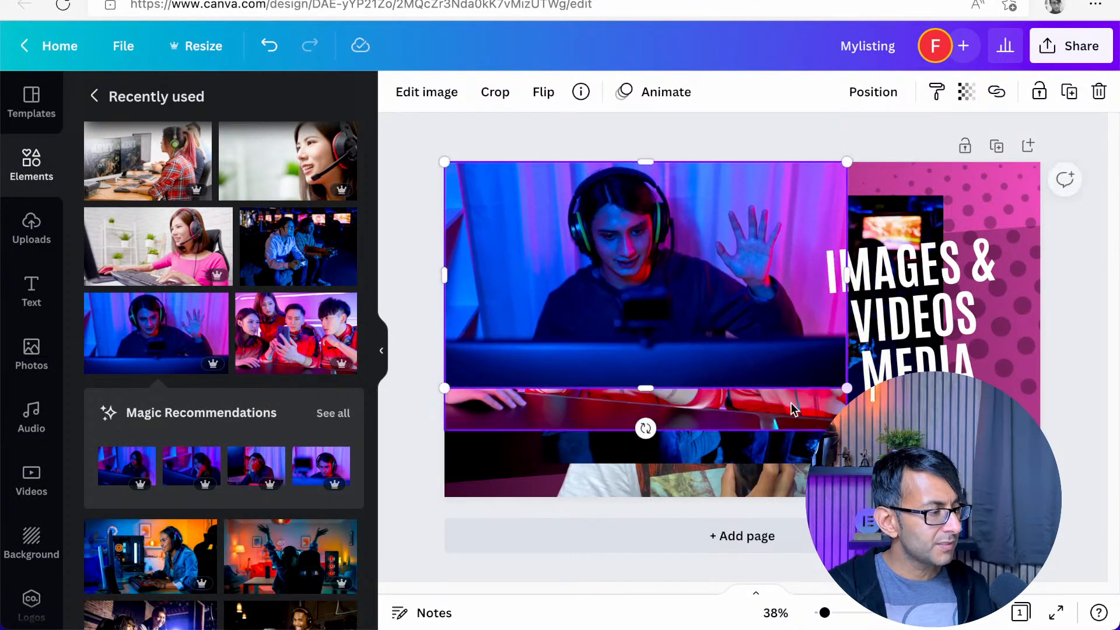
pyautogui.moveTo(645, 388)
pyautogui.mouseDown()
pyautogui.moveTo(662, 426)
pyautogui.moveTo(650, 425)
pyautogui.moveTo(652, 388)
pyautogui.mouseUp()
# Bring the two-men gaming photo forward, align it to the same corner and crop its bottom edge to match the headset photo's height
pyautogui.moveTo(543, 371); pyautogui.dragTo(520, 436)
pyautogui.rightClick(520, 438)
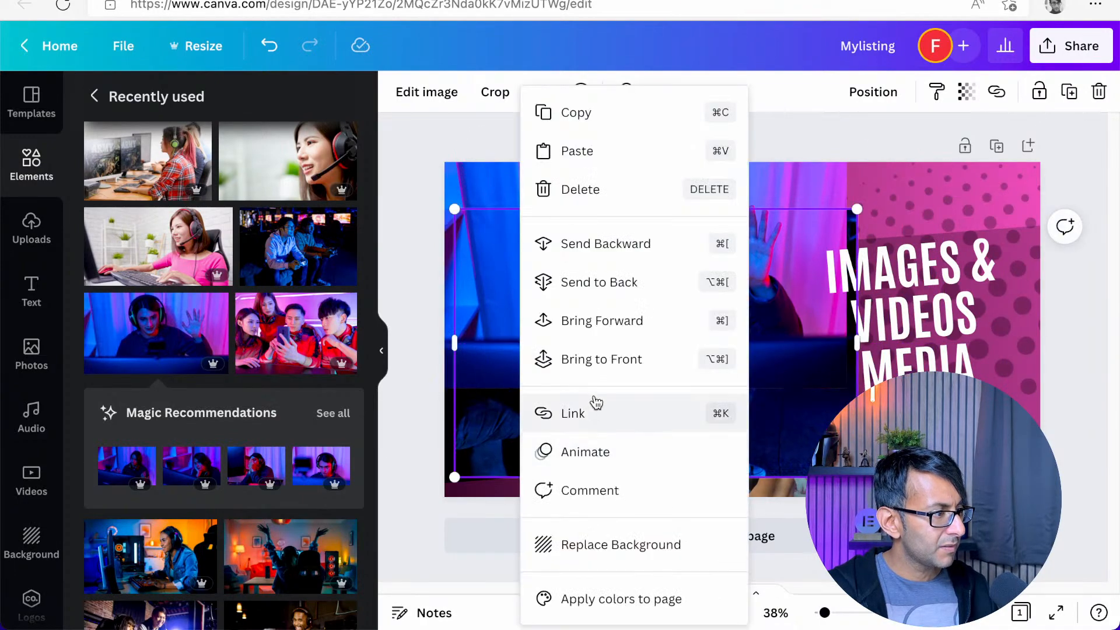
pyautogui.click(617, 319)
pyautogui.moveTo(613, 354); pyautogui.dragTo(602, 307)
pyautogui.moveTo(848, 314)
pyautogui.mouseDown()
pyautogui.moveTo(815, 297)
pyautogui.moveTo(848, 299)
pyautogui.mouseUp()
pyautogui.moveTo(646, 430); pyautogui.dragTo(665, 385)
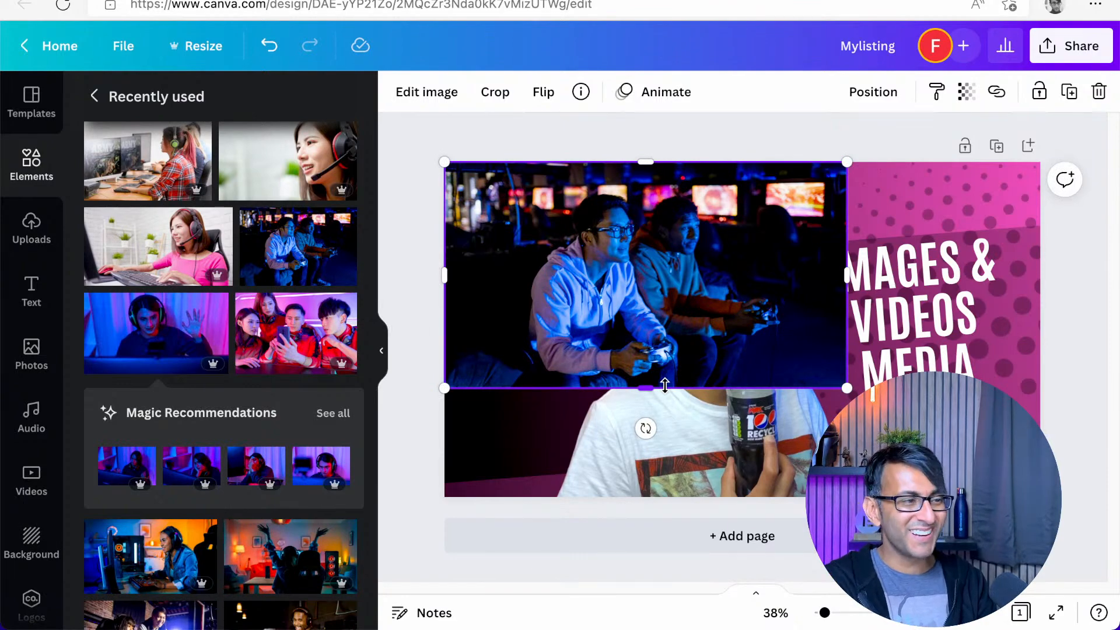
# Move the three equally sized photos apart so that each one can be selected
pyautogui.moveTo(655, 254); pyautogui.dragTo(787, 367)
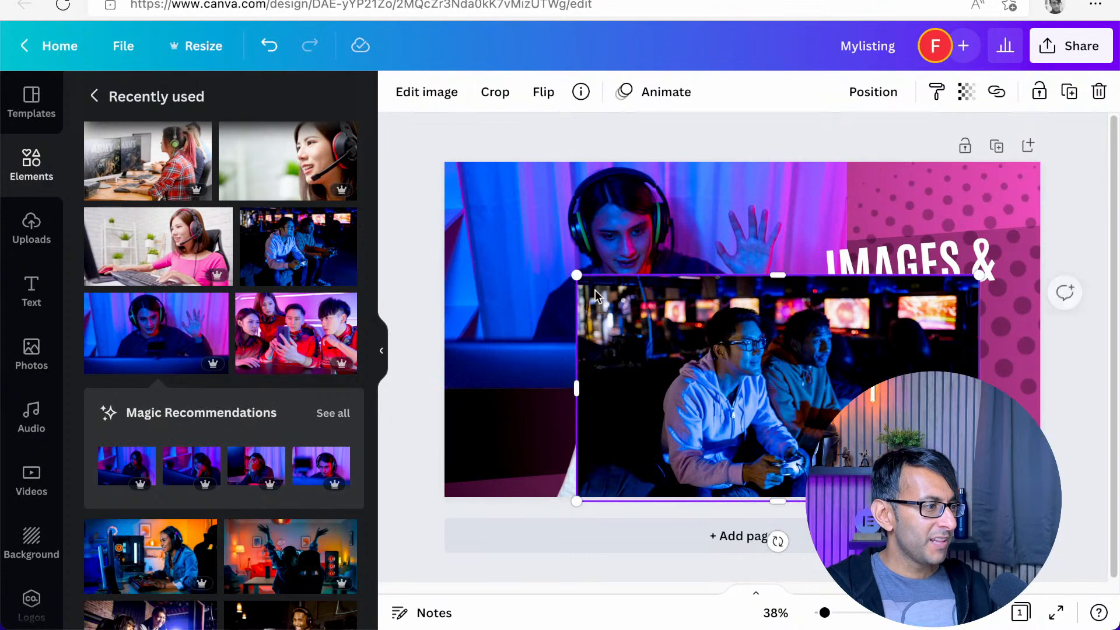
pyautogui.moveTo(577, 231); pyautogui.dragTo(736, 300)
pyautogui.click(544, 263)
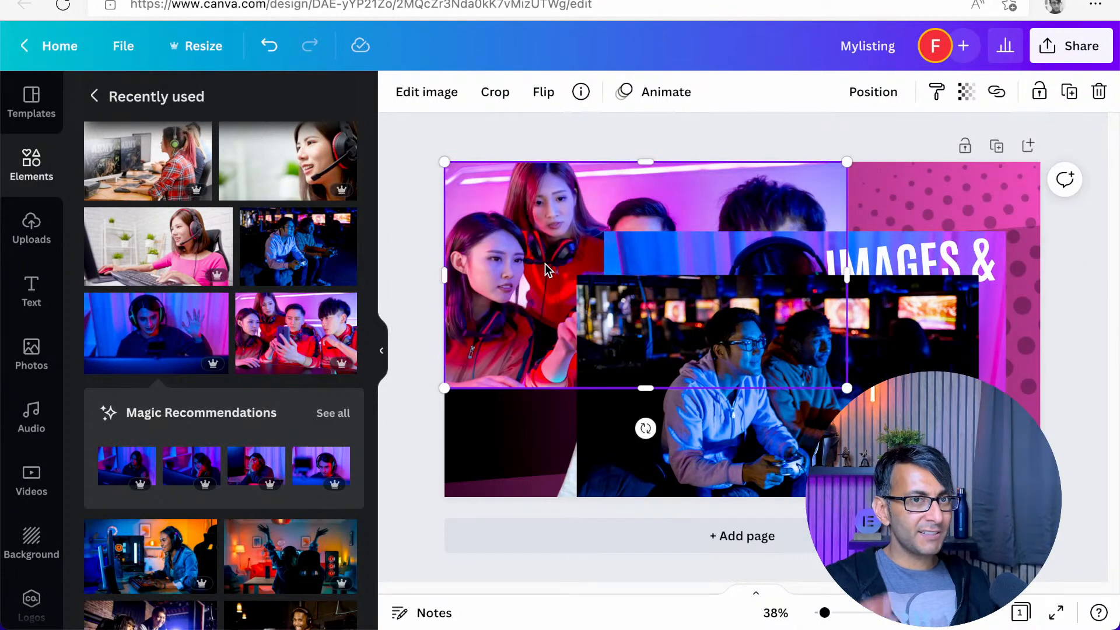
pyautogui.moveTo(463, 200); pyautogui.dragTo(506, 279)
# Scale all three photos down together to less than half size, move them onto the design and separate the two-men gaming photo
pyautogui.keyDown('shift'); pyautogui.click(923, 296); pyautogui.keyUp('shift')
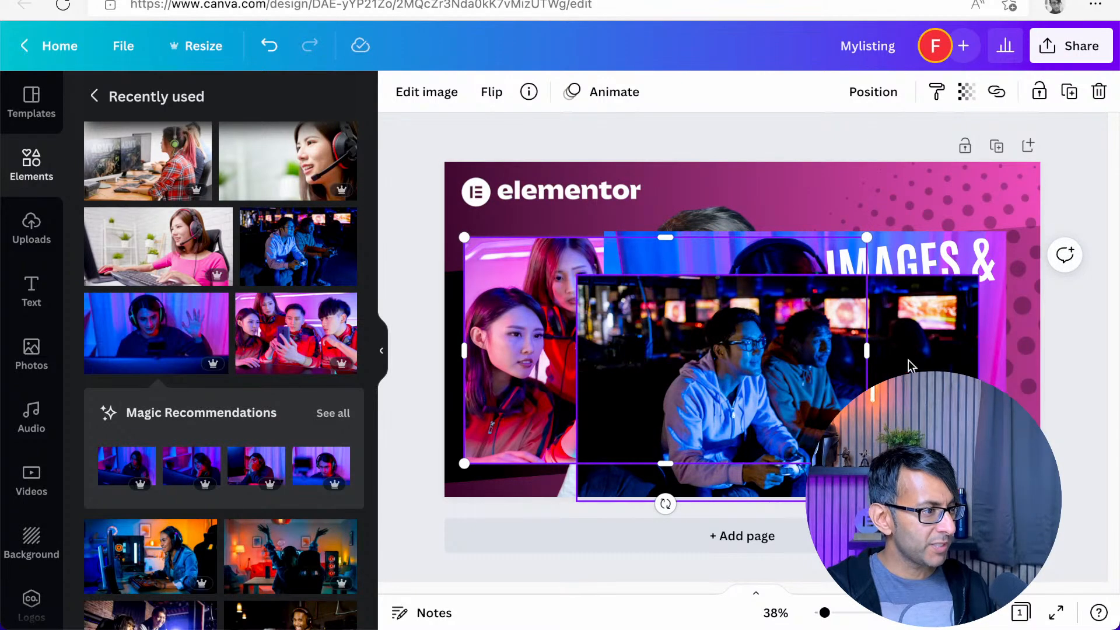
pyautogui.moveTo(729, 325); pyautogui.dragTo(689, 327)
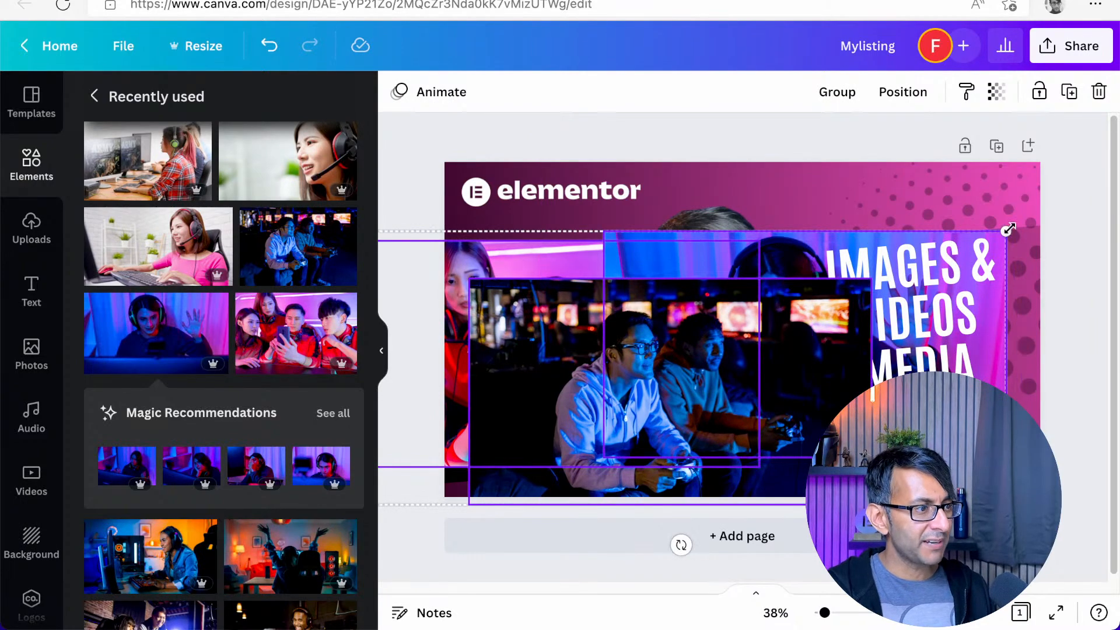
pyautogui.moveTo(1007, 229); pyautogui.dragTo(629, 371)
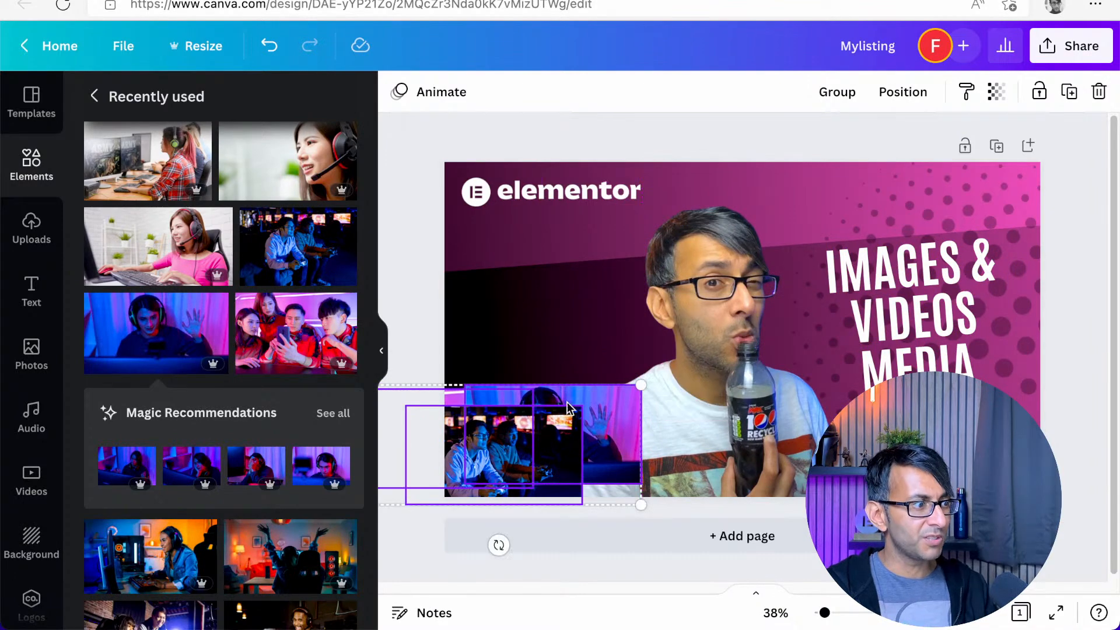
pyautogui.moveTo(531, 444); pyautogui.dragTo(740, 317)
pyautogui.click(638, 348)
pyautogui.moveTo(638, 349); pyautogui.dragTo(545, 393)
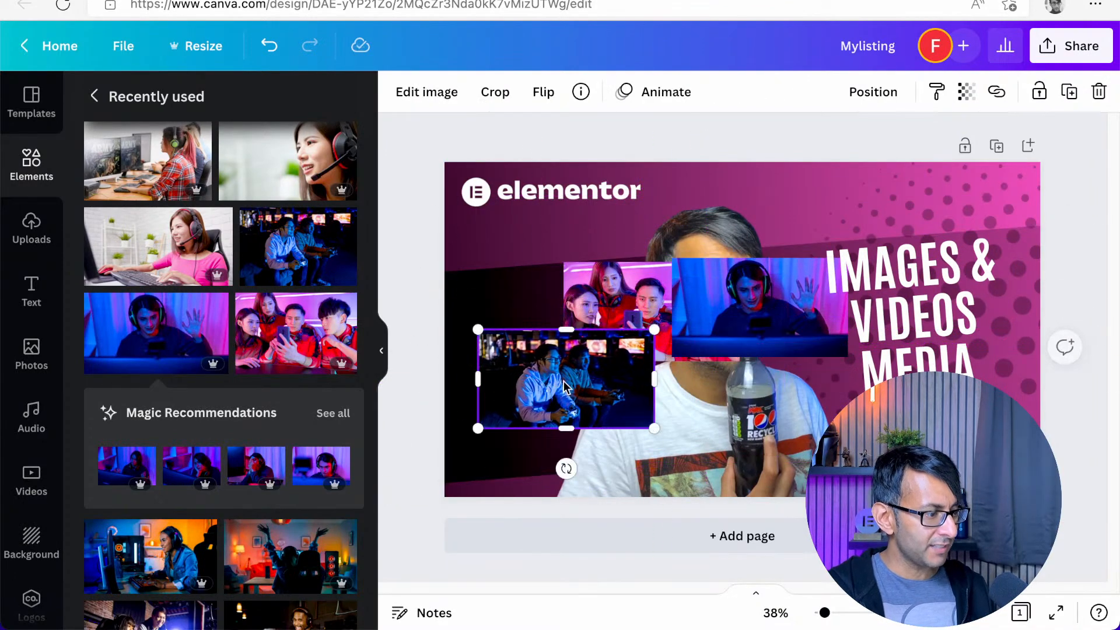
# Select all three photos and rotate them together to about -4° to match the band's slant
pyautogui.keyDown('shift'); pyautogui.click(647, 311); pyautogui.keyUp('shift')
pyautogui.keyDown('shift'); pyautogui.click(744, 304); pyautogui.keyUp('shift')
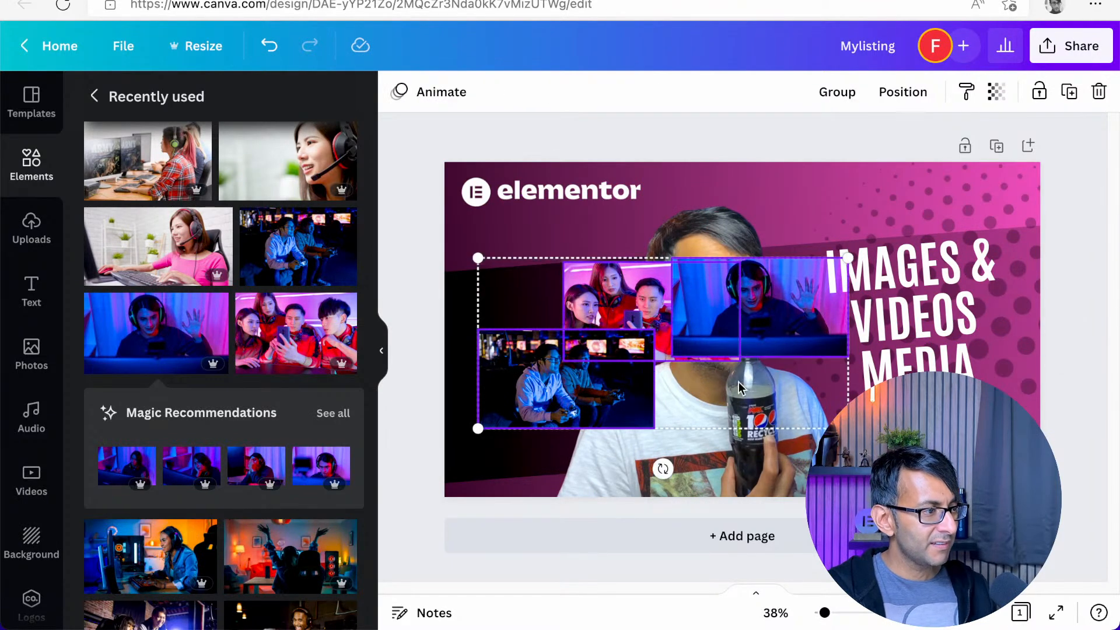
pyautogui.moveTo(665, 470); pyautogui.dragTo(676, 474)
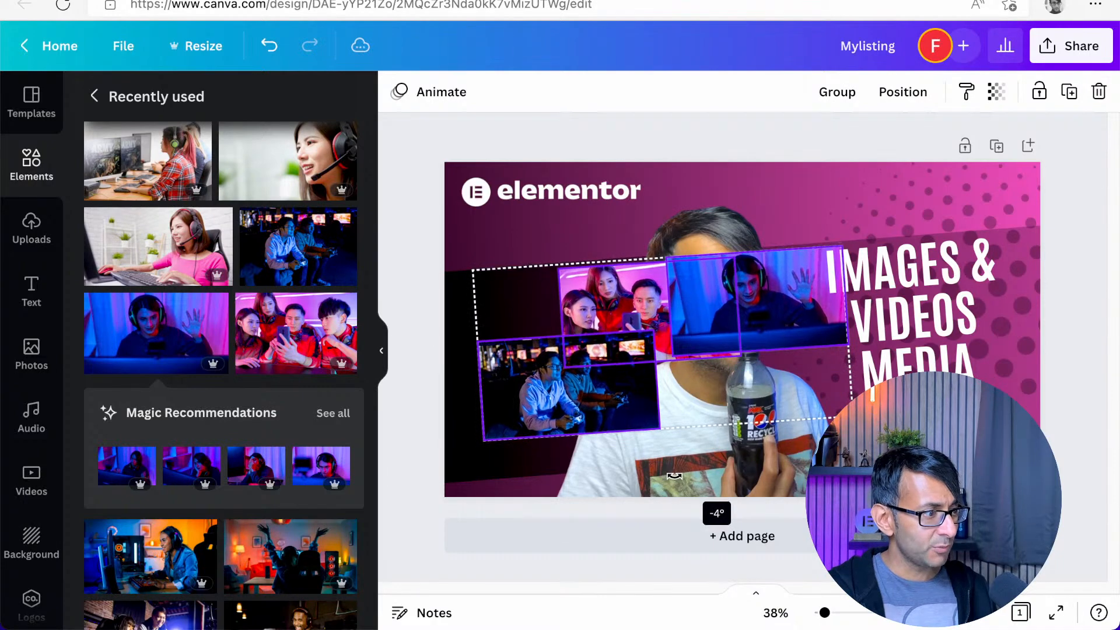
pyautogui.click(579, 229)
# Move the group photo aside, place the two-men gaming photo at the band's upper left end and crop its right side
pyautogui.moveTo(613, 304); pyautogui.dragTo(822, 449)
pyautogui.moveTo(599, 400); pyautogui.dragTo(499, 331)
pyautogui.moveTo(568, 322); pyautogui.dragTo(494, 329)
# Place the headset photo below the two-men gaming photo, crop its right side and nudge it slightly to the right
pyautogui.moveTo(740, 318); pyautogui.dragTo(462, 468)
pyautogui.moveTo(542, 430)
pyautogui.mouseDown()
pyautogui.moveTo(463, 439)
pyautogui.moveTo(529, 440)
pyautogui.mouseUp()
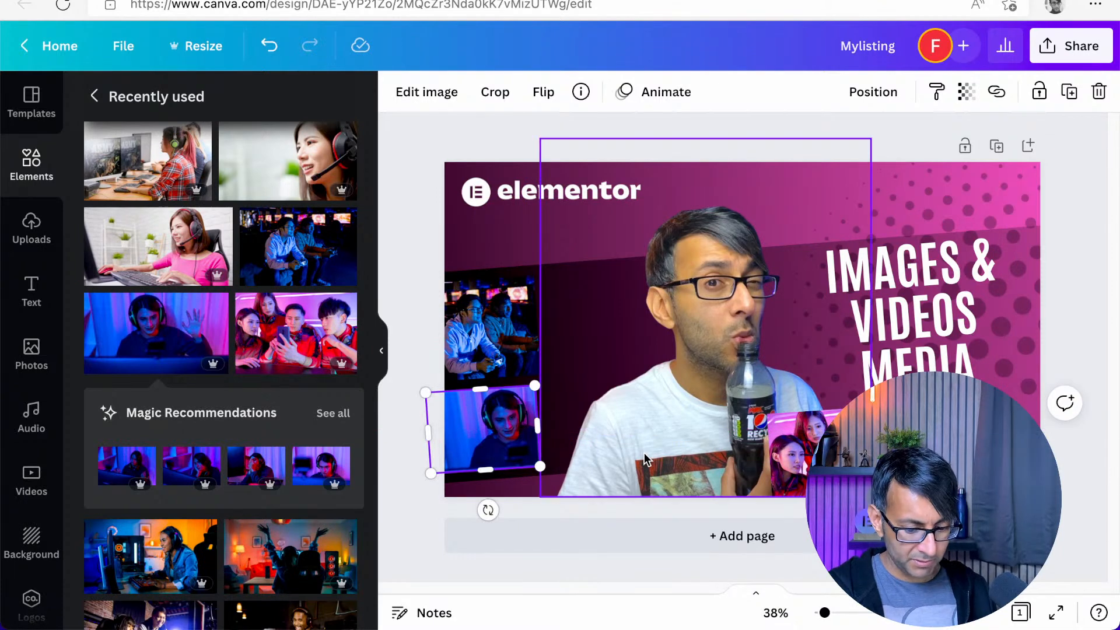
pyautogui.press('Right')
pyautogui.press('Right')
pyautogui.press('Right')
pyautogui.press('Right')
pyautogui.press('Right')
pyautogui.press('Right')
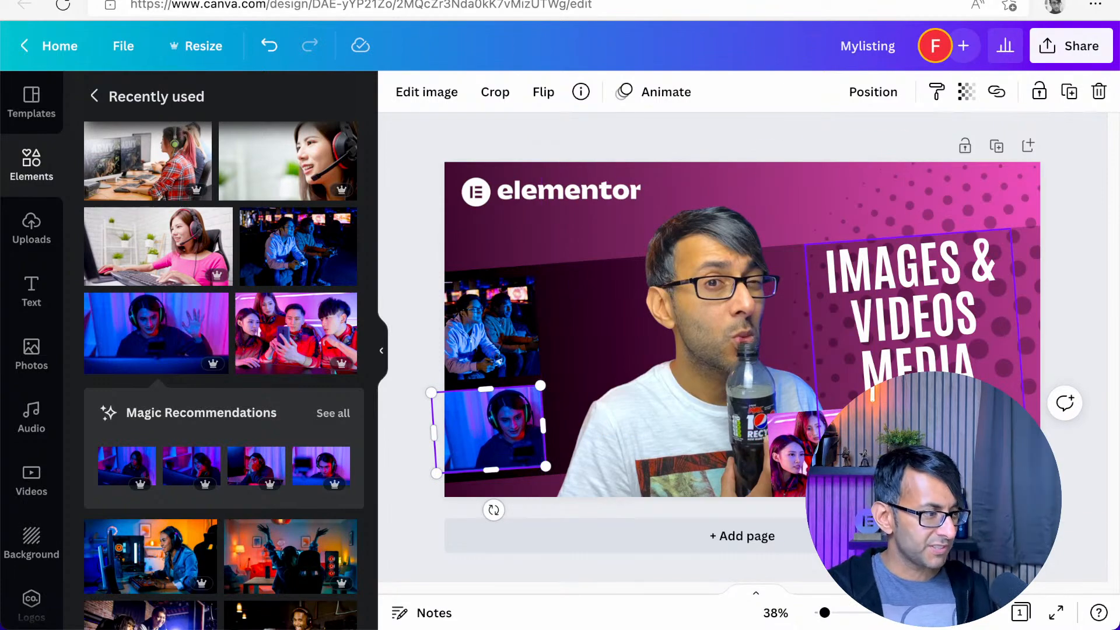
# Move the presenter cut-out aside and place the group photo in the band next to the two-men gaming photo
pyautogui.moveTo(644, 316); pyautogui.dragTo(910, 217)
pyautogui.moveTo(794, 414); pyautogui.dragTo(587, 287)
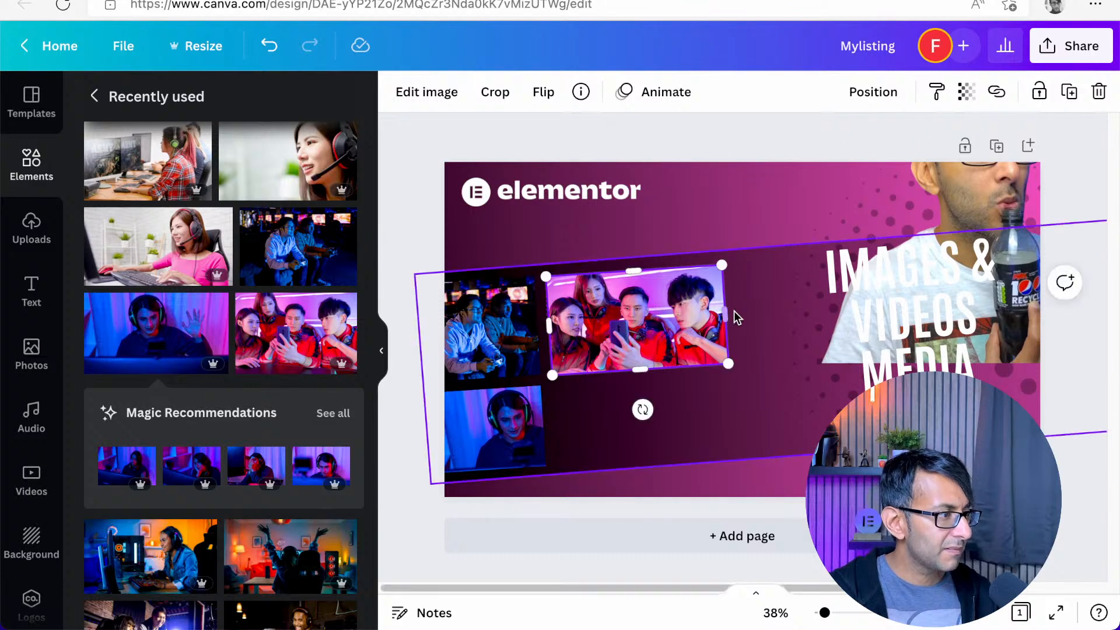
# Move the presenter cut-out back to the middle of the canvas and send the group photo behind him
pyautogui.click(730, 311)
pyautogui.moveTo(970, 194); pyautogui.dragTo(709, 322)
pyautogui.rightClick(704, 362)
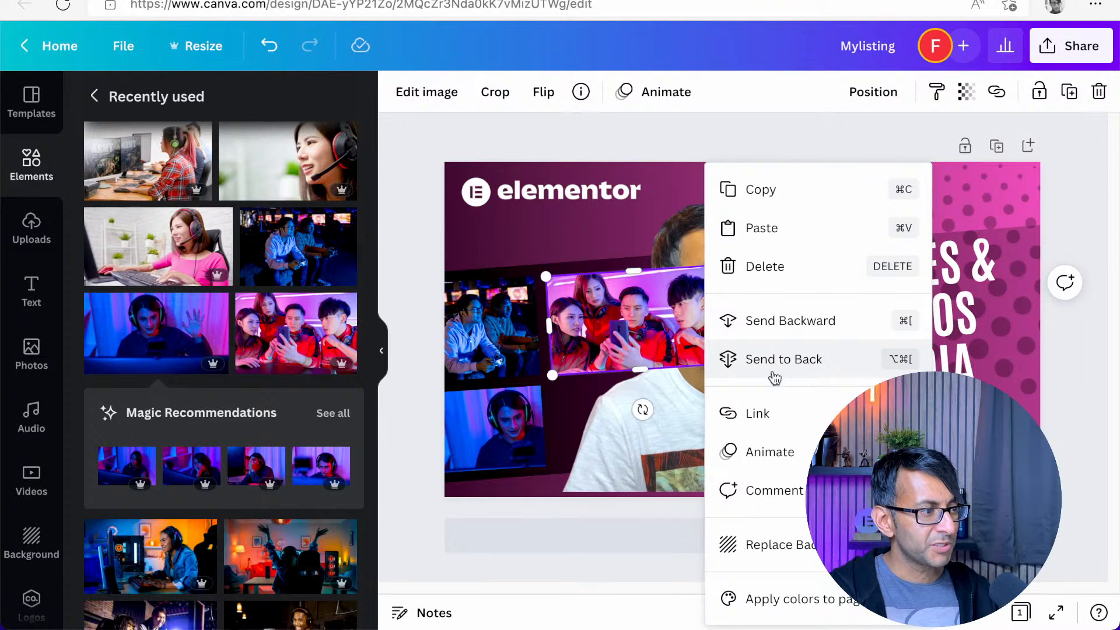
pyautogui.click(802, 359)
pyautogui.rightClick(646, 363)
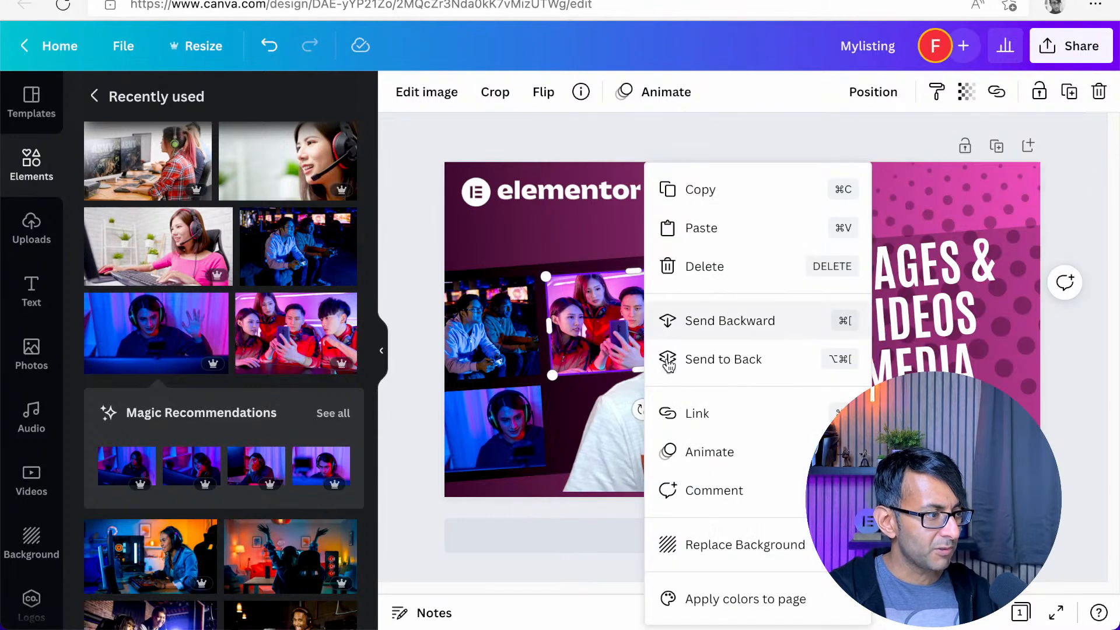
pyautogui.click(740, 349)
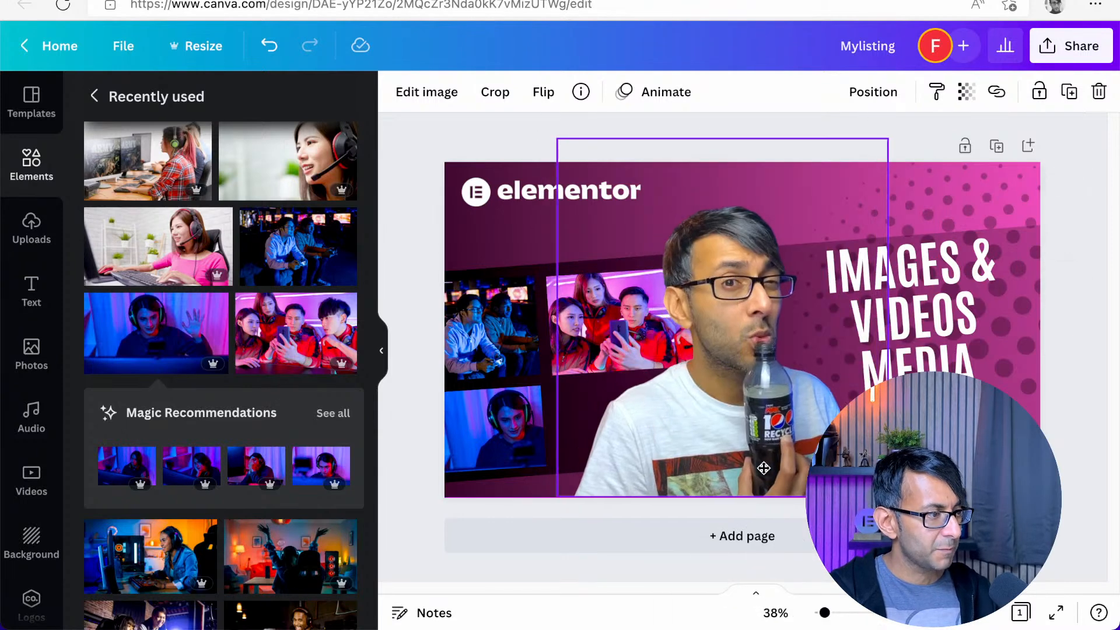
pyautogui.moveTo(763, 467); pyautogui.dragTo(769, 469)
pyautogui.click(470, 145)
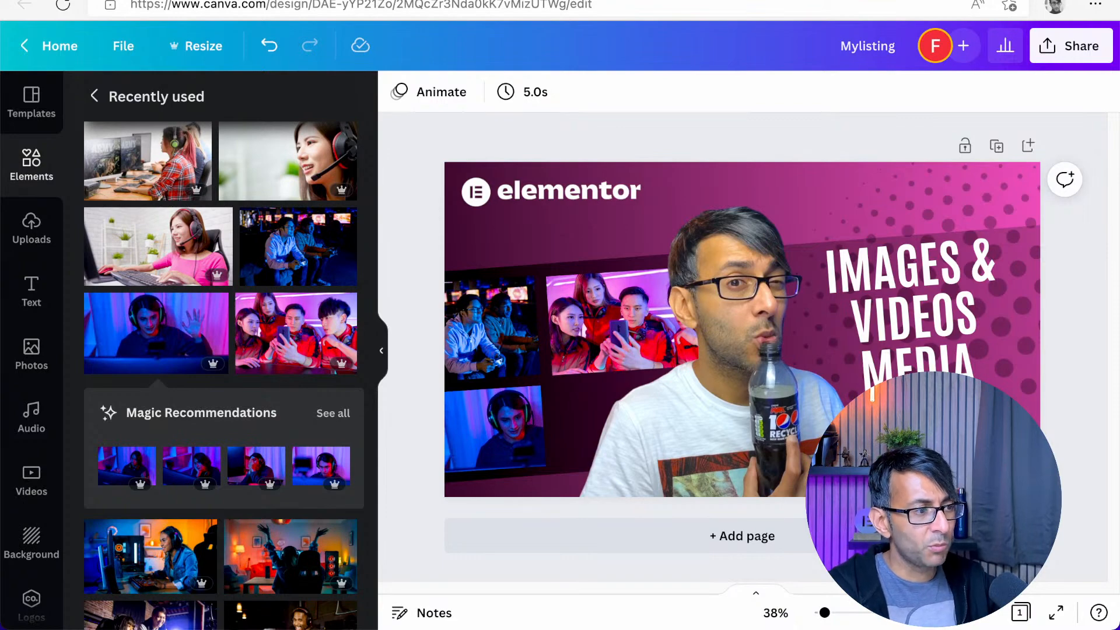
# Add the photo of the woman at a gaming PC, shrink it, tilt it to the band's slant and place it below the group photo
pyautogui.click(155, 549)
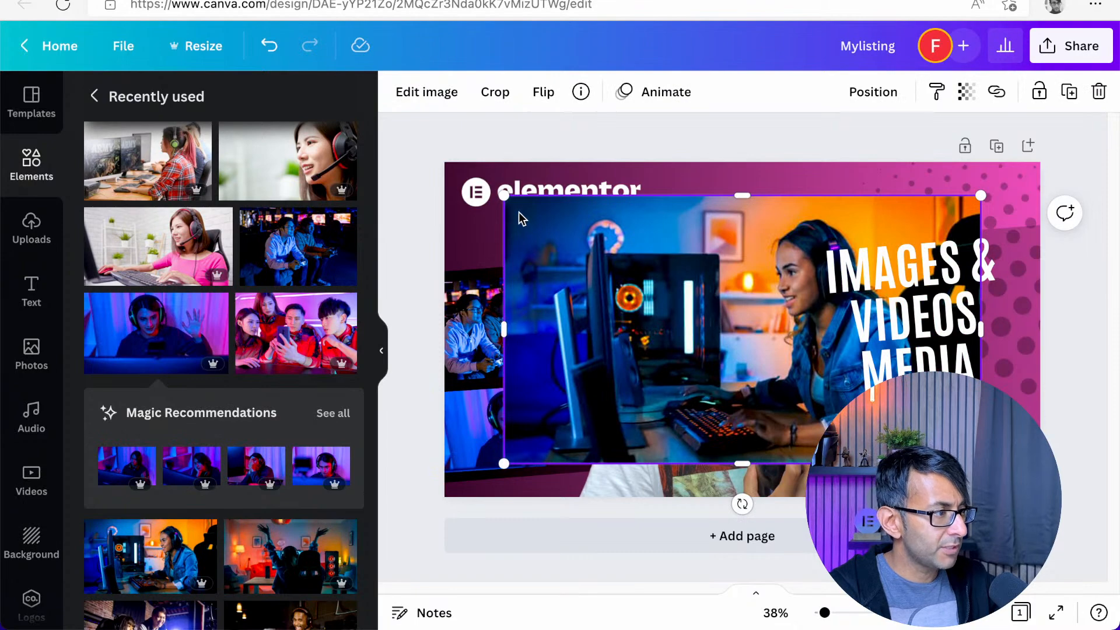
pyautogui.moveTo(505, 196); pyautogui.dragTo(620, 439)
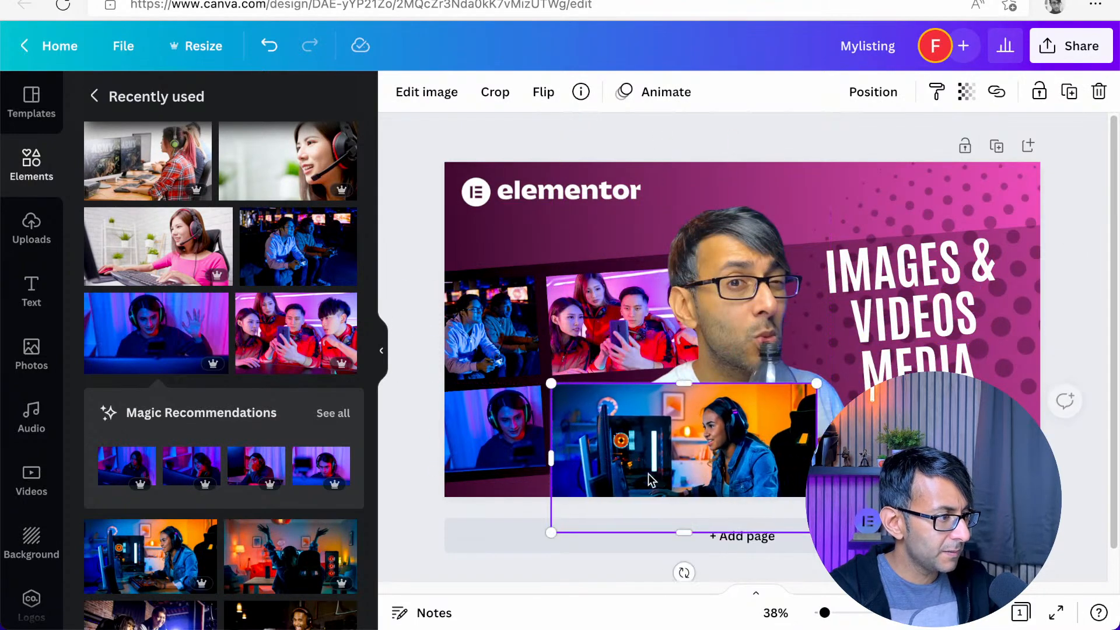
pyautogui.moveTo(684, 573)
pyautogui.mouseDown()
pyautogui.moveTo(707, 573)
pyautogui.moveTo(694, 575)
pyautogui.mouseUp()
pyautogui.moveTo(621, 478); pyautogui.dragTo(628, 463)
# Crop the lower and right sides of the gaming PC photo and send it behind the presenter cut-out
pyautogui.moveTo(678, 530); pyautogui.dragTo(678, 459)
pyautogui.moveTo(816, 405); pyautogui.dragTo(706, 402)
pyautogui.rightClick(601, 417)
pyautogui.click(618, 358)
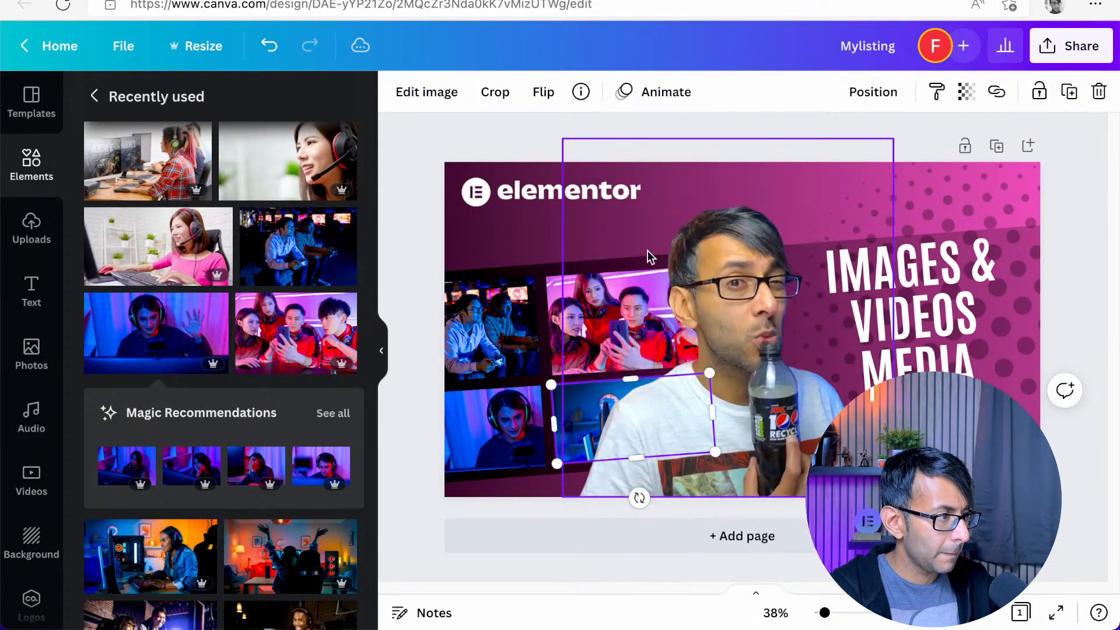
pyautogui.click(527, 131)
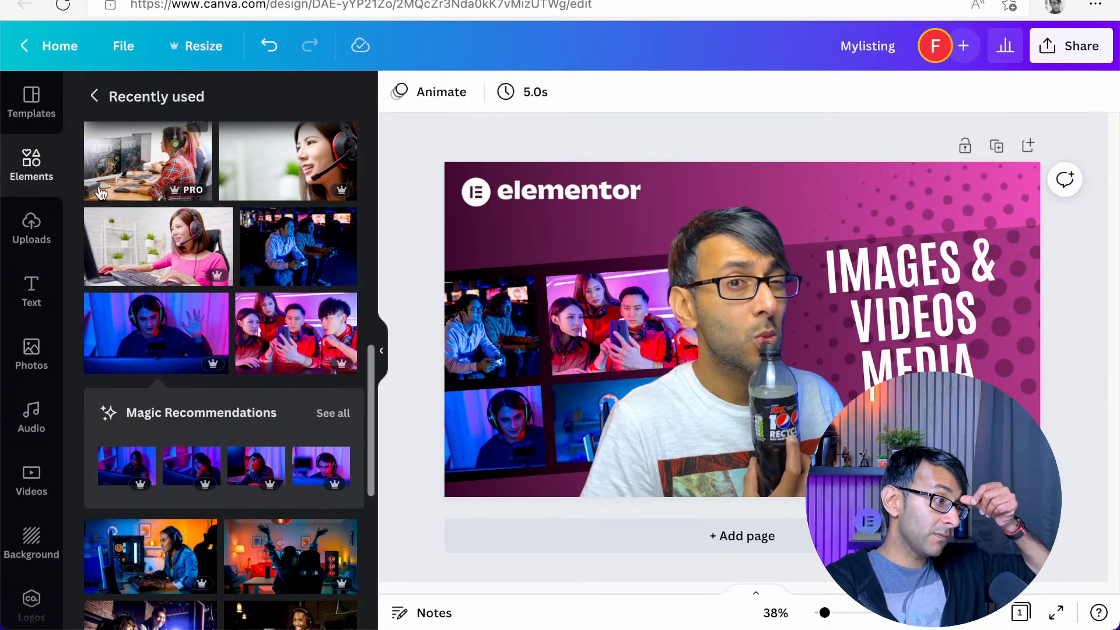
# Leave the recently used elements and search the elements library for "play"
pyautogui.scroll(5, 86, 197)
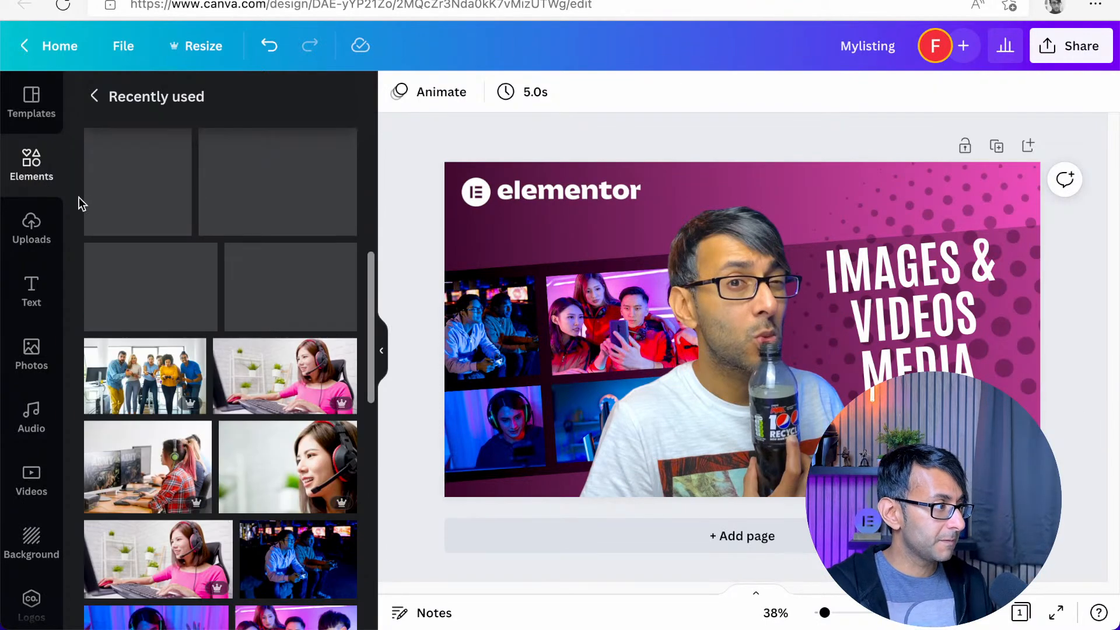
pyautogui.click(94, 96)
pyautogui.click(175, 102)
pyautogui.write('pl')
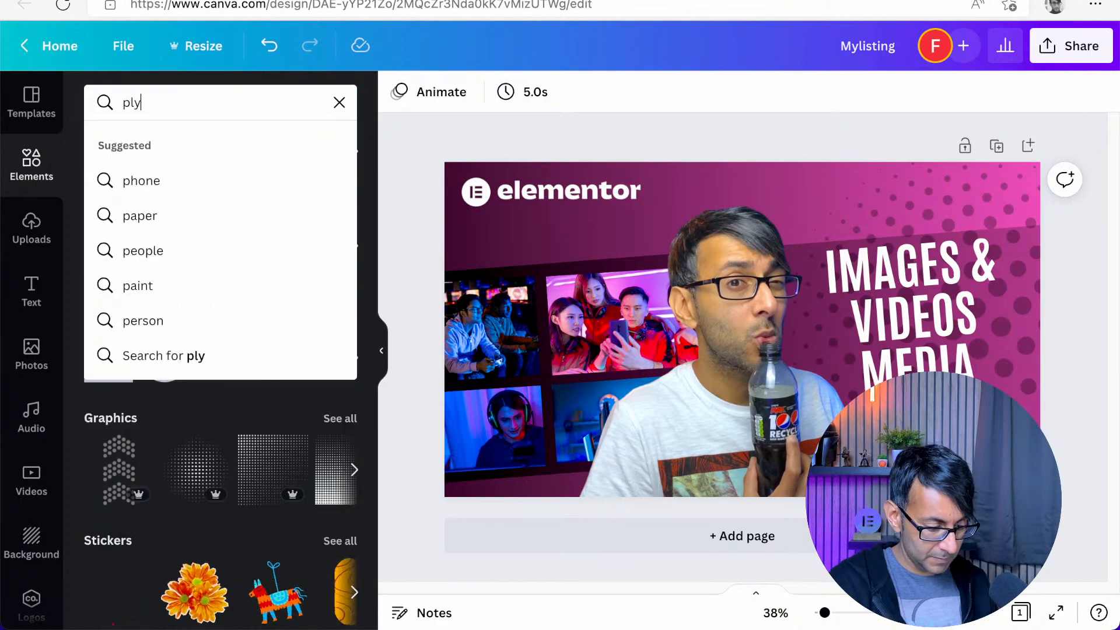
pyautogui.write('y')
pyautogui.press('Return')
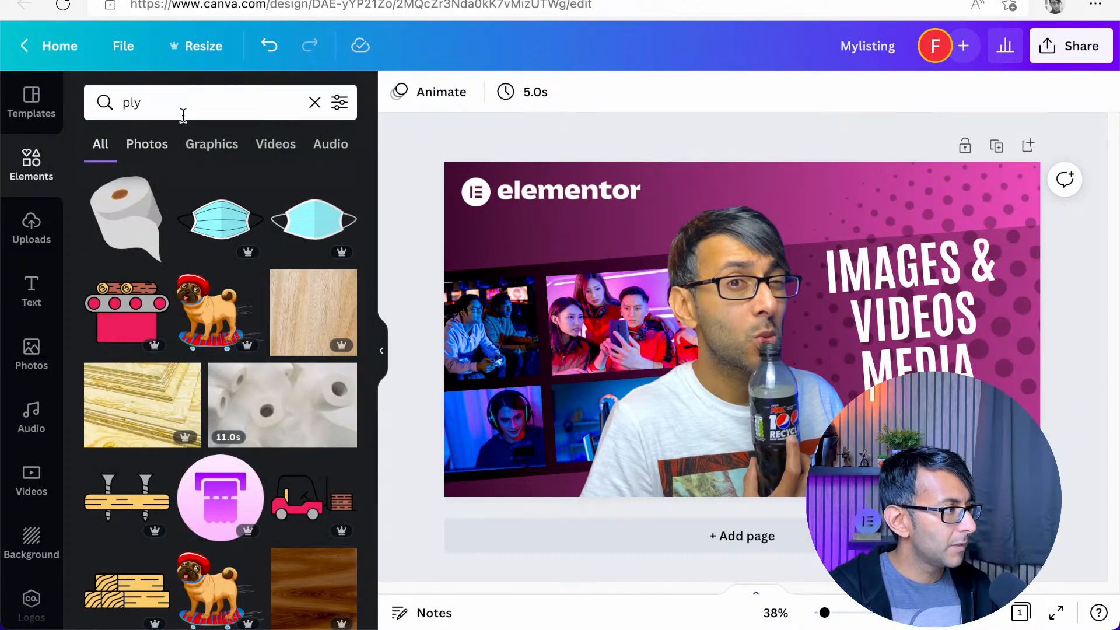
pyautogui.click(181, 102)
pyautogui.press('BackSpace')
pyautogui.write('ay')
pyautogui.press('Return')
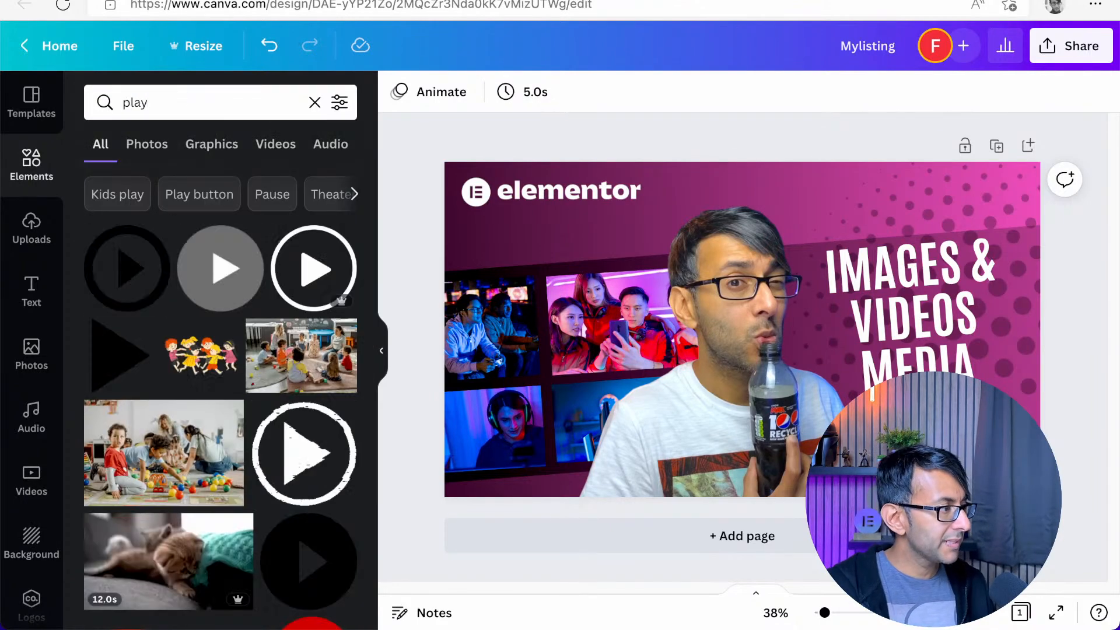
# Add a circled play icon to the design, shrink it and colour it white
pyautogui.click(127, 269)
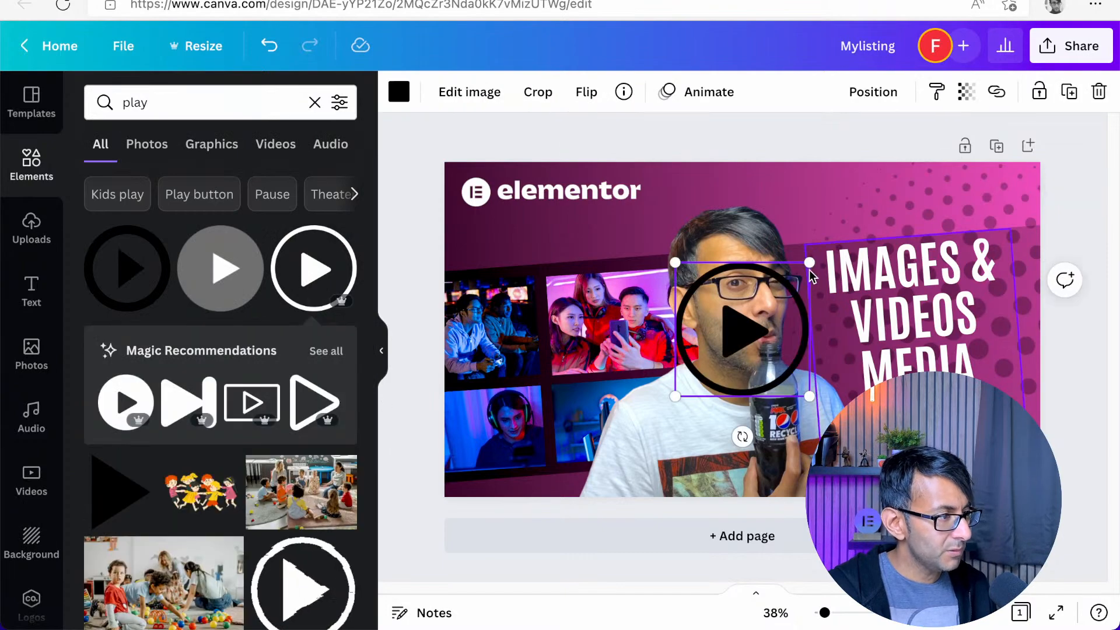
pyautogui.moveTo(809, 270); pyautogui.dragTo(764, 308)
pyautogui.click(399, 91)
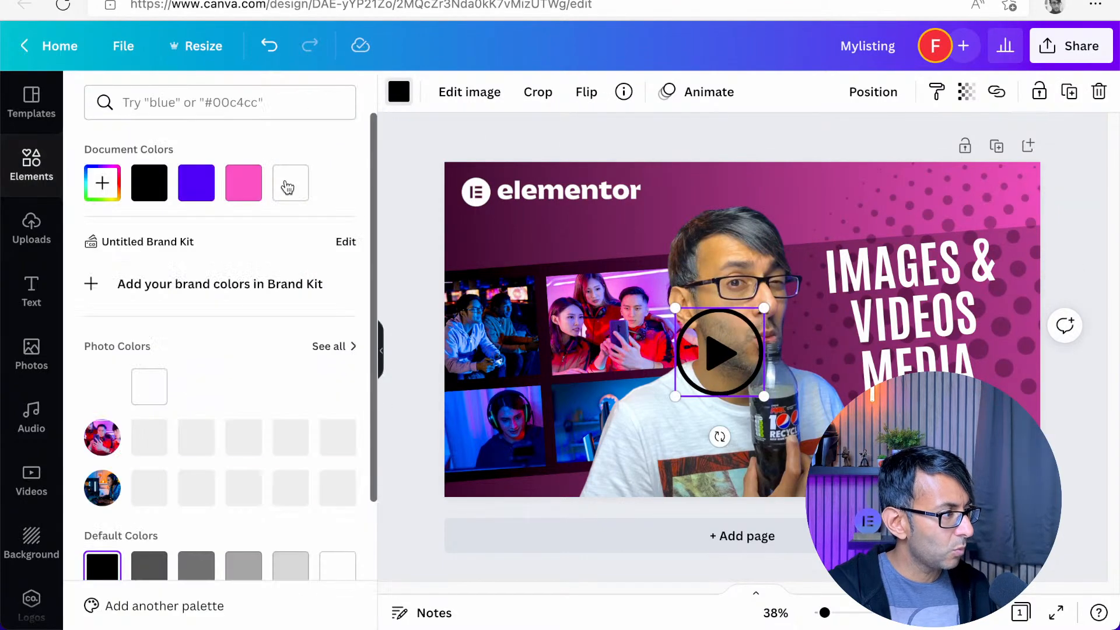
pyautogui.click(291, 183)
pyautogui.click(399, 197)
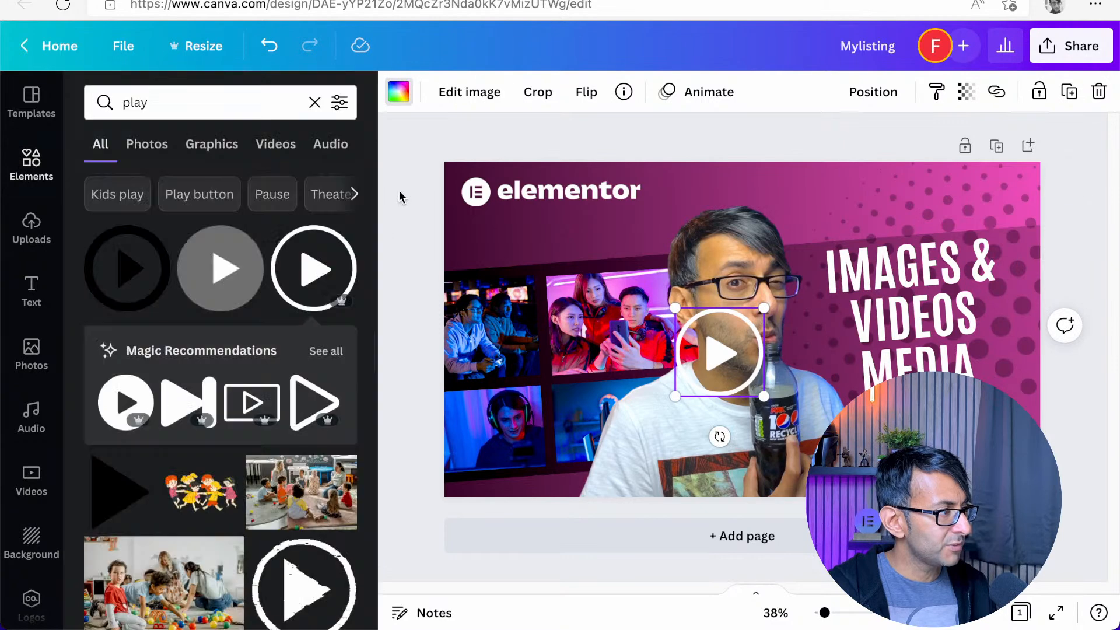
# Rotate the play icon to about -5°, shrink it further and place it over the headset photo
pyautogui.click(723, 378)
pyautogui.moveTo(719, 433); pyautogui.dragTo(723, 435)
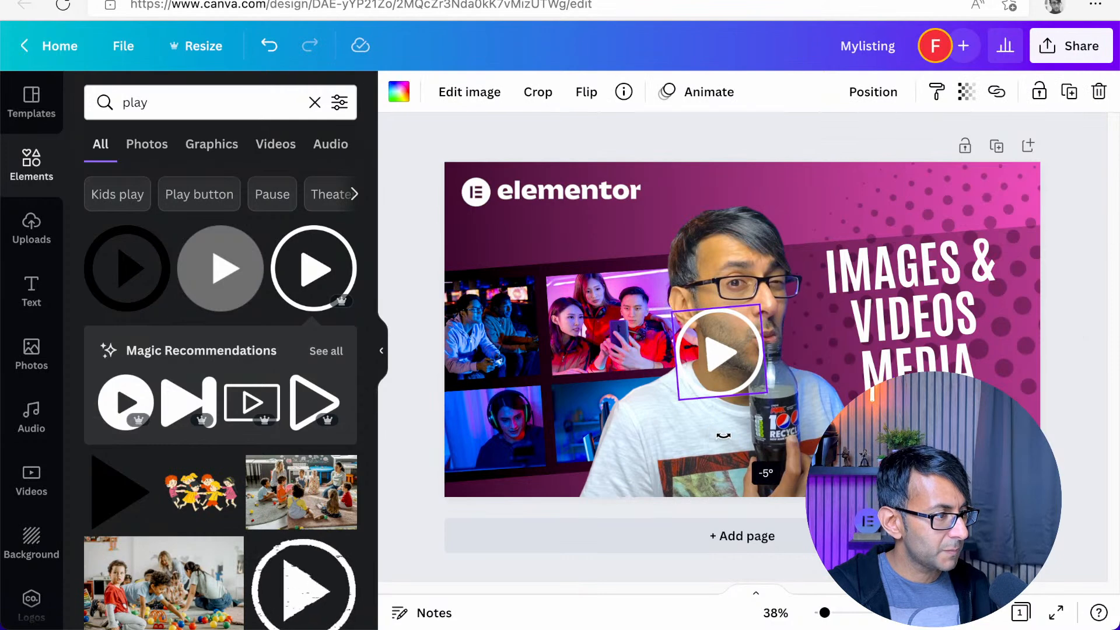
pyautogui.moveTo(760, 305); pyautogui.dragTo(489, 434)
pyautogui.click(443, 128)
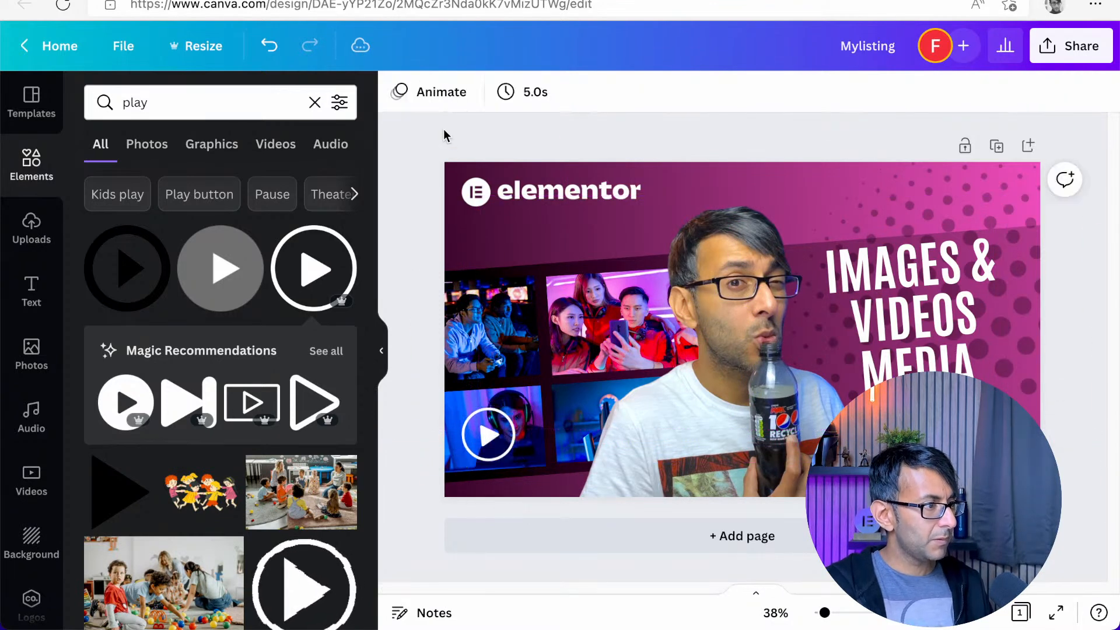
# Rename the design as "Media Layout"
pyautogui.click(883, 45)
pyautogui.write('Media')
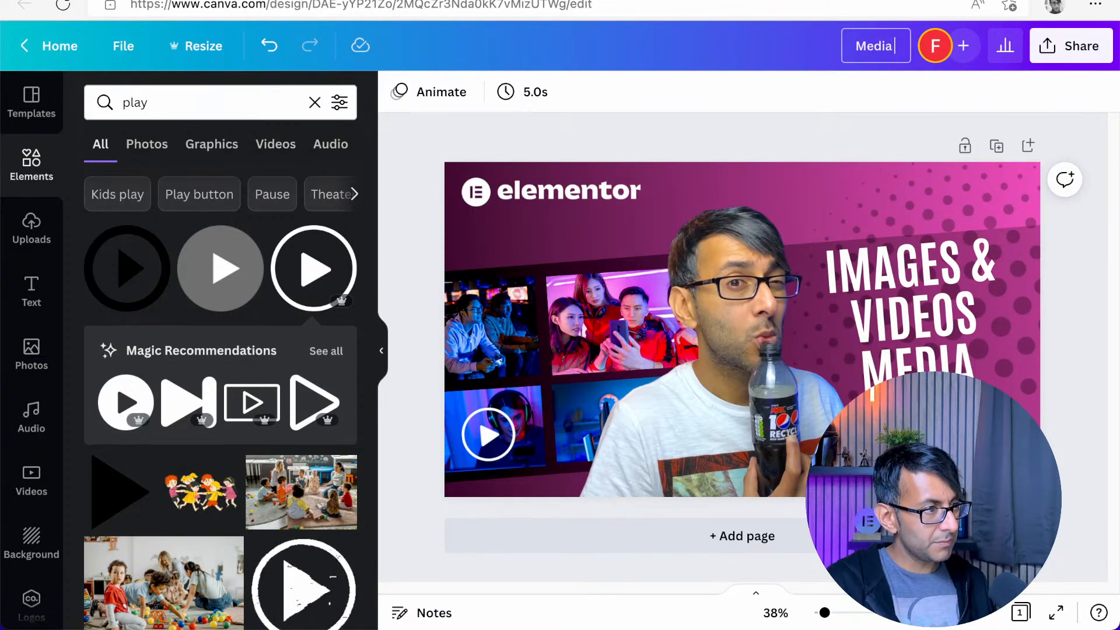
pyautogui.write(' Layout')
pyautogui.click(857, 158)
# Download the finished design as a PNG and dismiss the download notices
pyautogui.click(1046, 48)
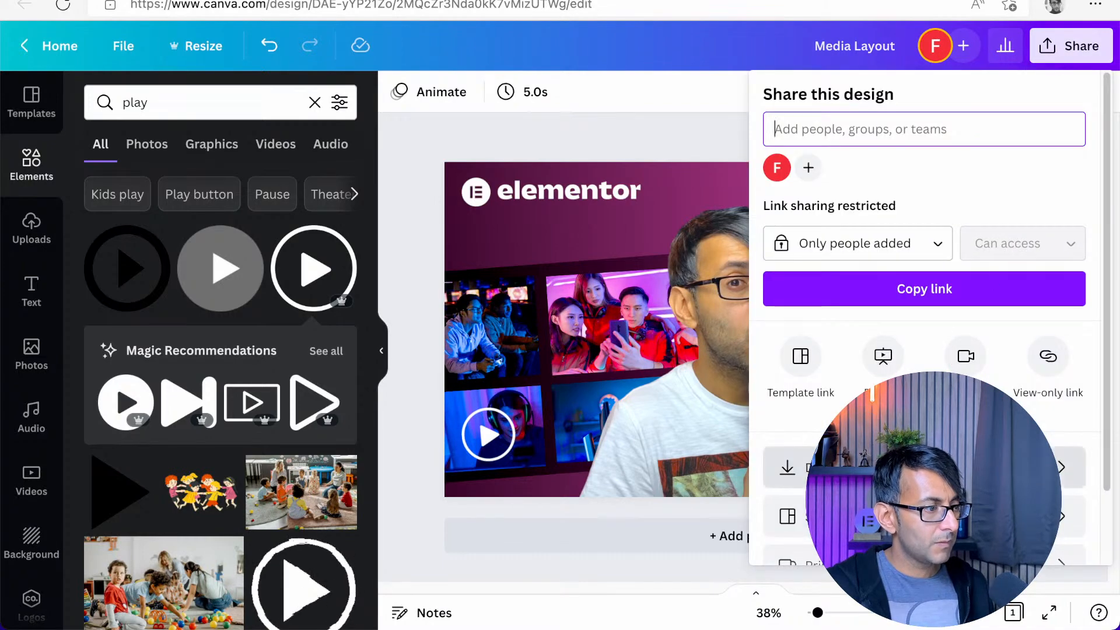
pyautogui.click(789, 465)
pyautogui.click(931, 407)
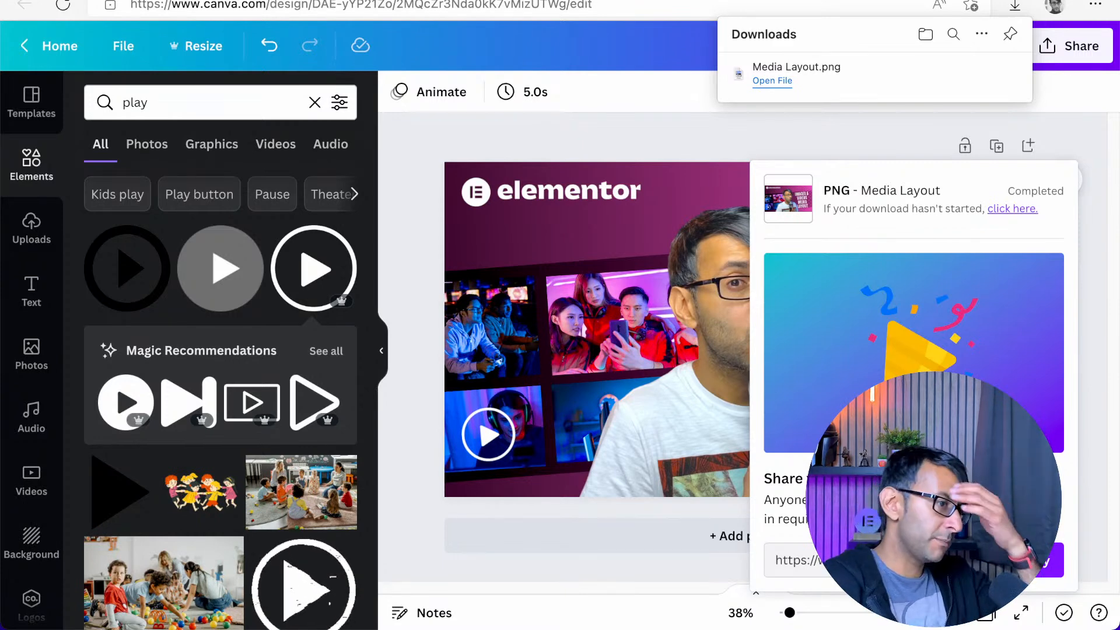
pyautogui.click(555, 131)
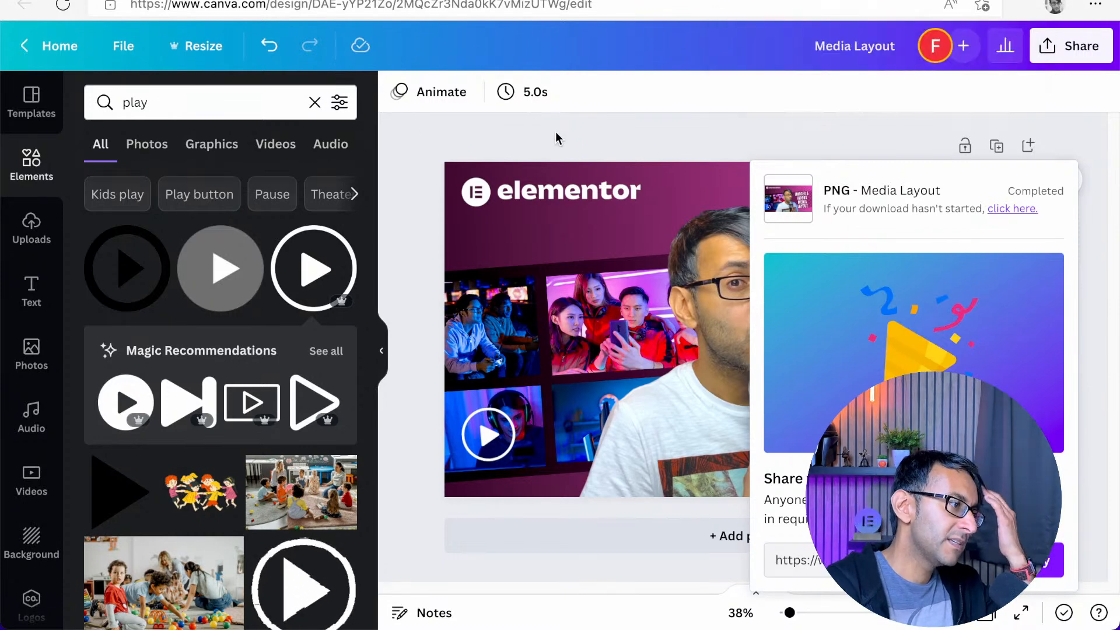
pyautogui.click(555, 131)
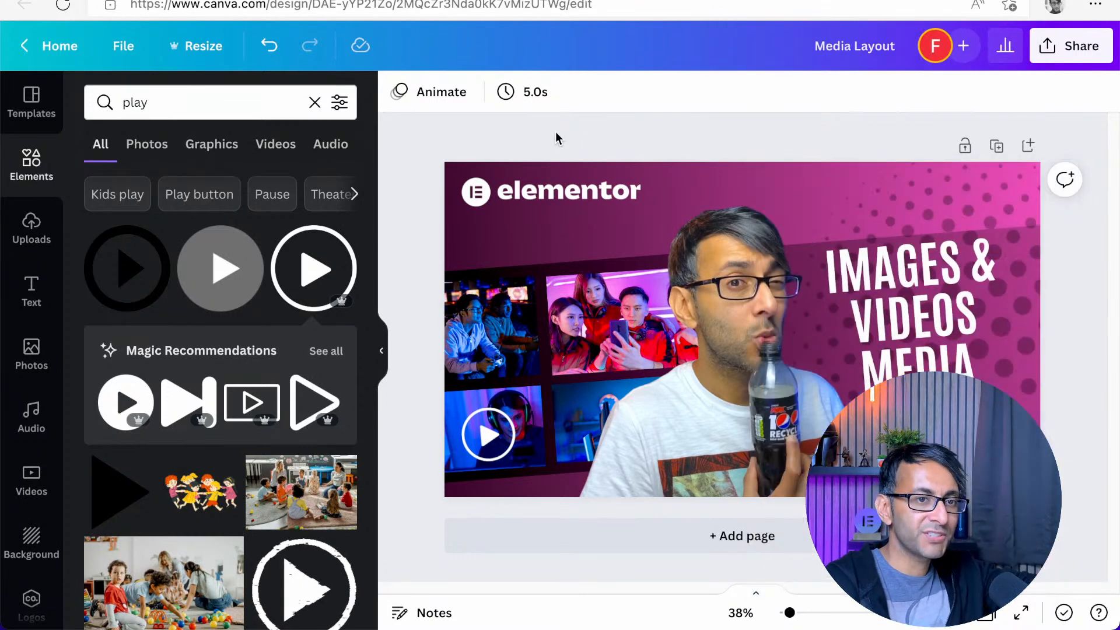
# Try red for the background gradient's pink, then set it to orange and apply the change to all matching elements
pyautogui.click(474, 166)
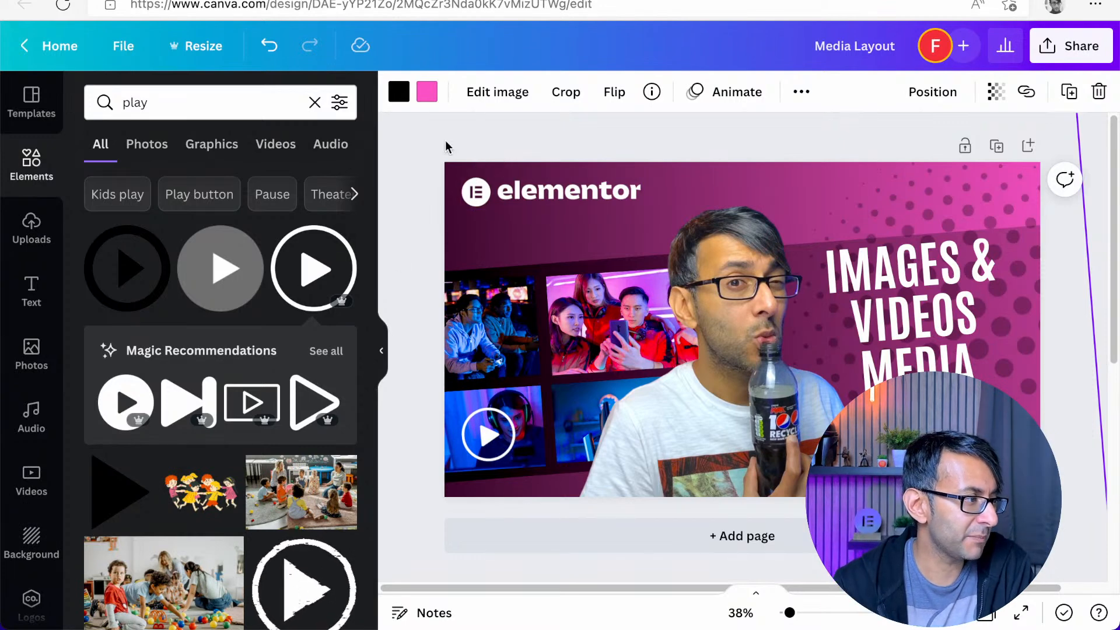
pyautogui.click(426, 92)
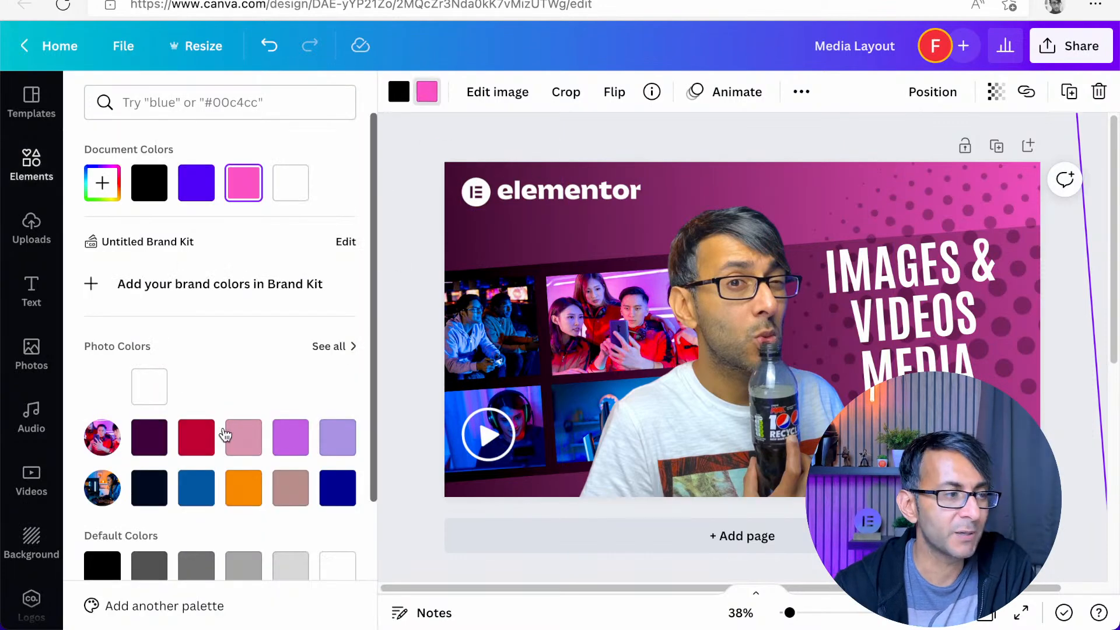
pyautogui.click(196, 437)
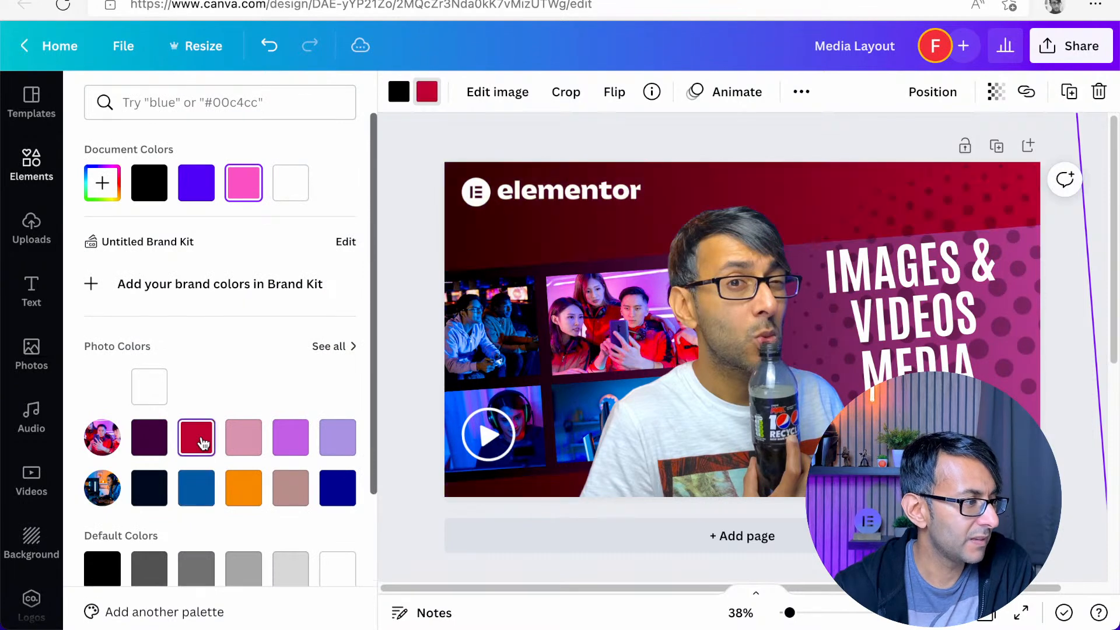
pyautogui.click(257, 500)
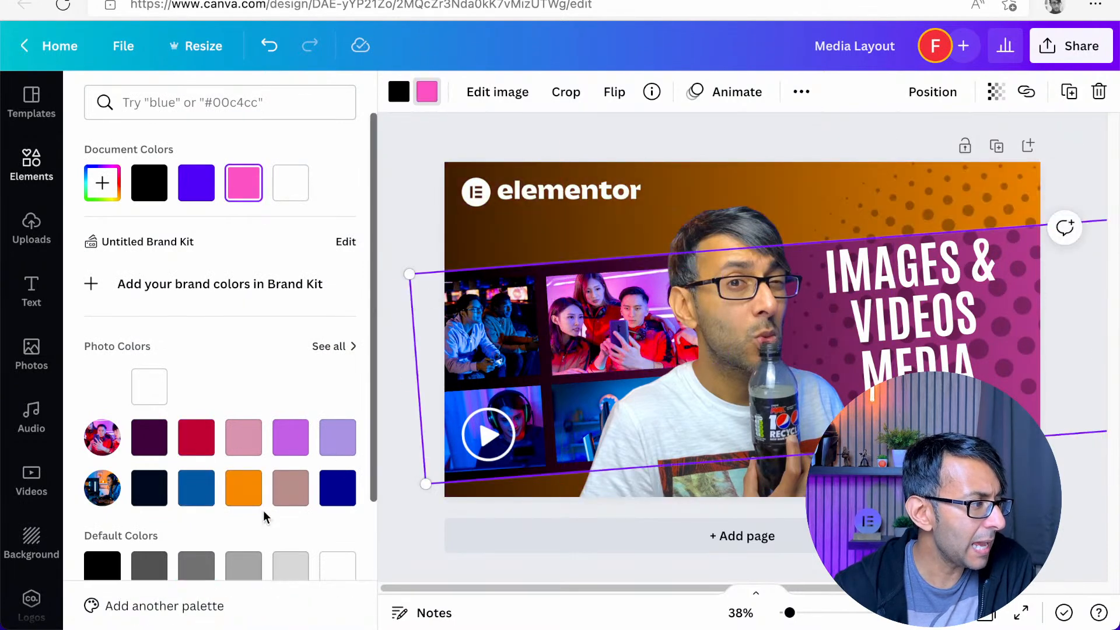
pyautogui.click(242, 492)
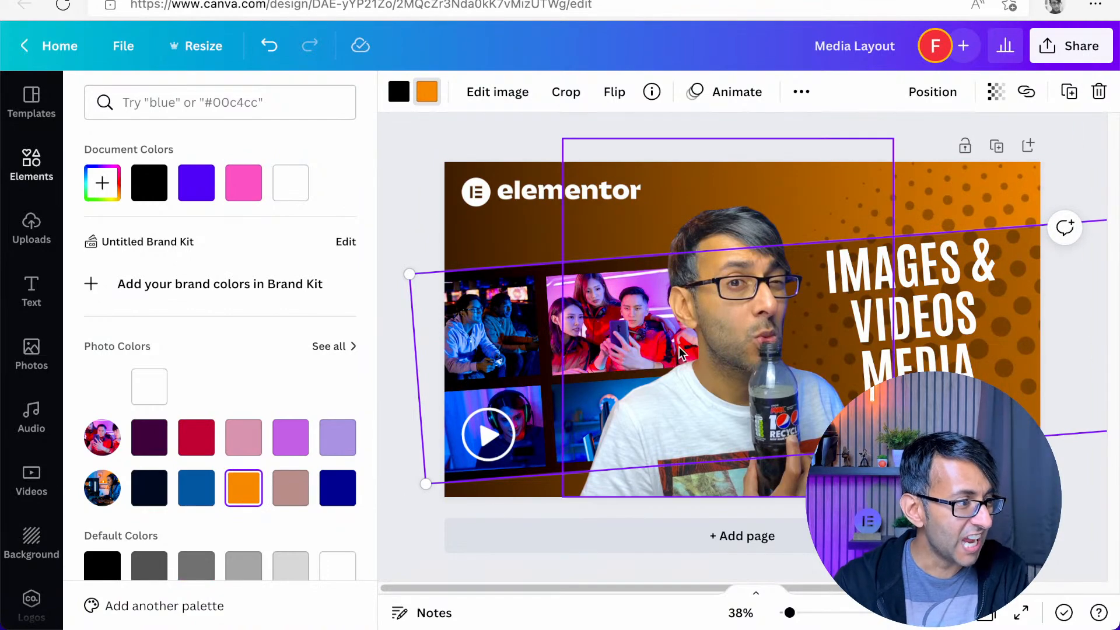
# Delete the presenter cut-out, the gaming photos and the play icon from the design
pyautogui.click(733, 309)
pyautogui.press('Delete')
pyautogui.click(567, 331)
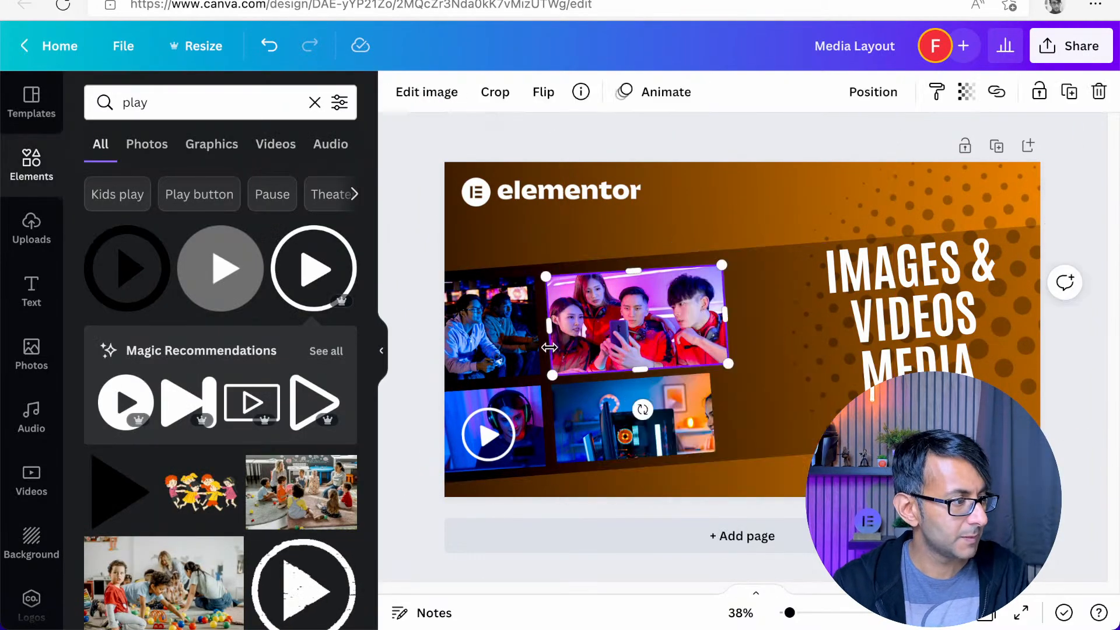
pyautogui.press('Delete')
pyautogui.click(479, 433)
pyautogui.press('Delete')
pyautogui.click(695, 417)
pyautogui.press('Delete')
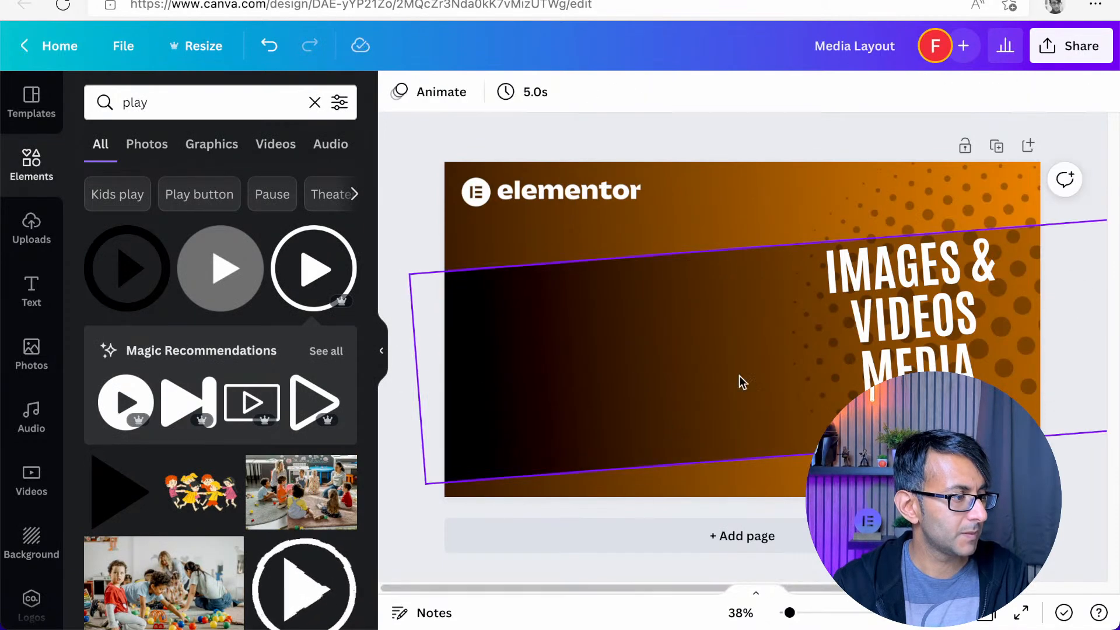
# Replace the "IMAGES & VIDEOS MEDIA" headline with a new one beginning "IT'S TIME TO RESPECT THE", with its last words on their own line
pyautogui.click(904, 300)
pyautogui.click(904, 300)
pyautogui.write('A')
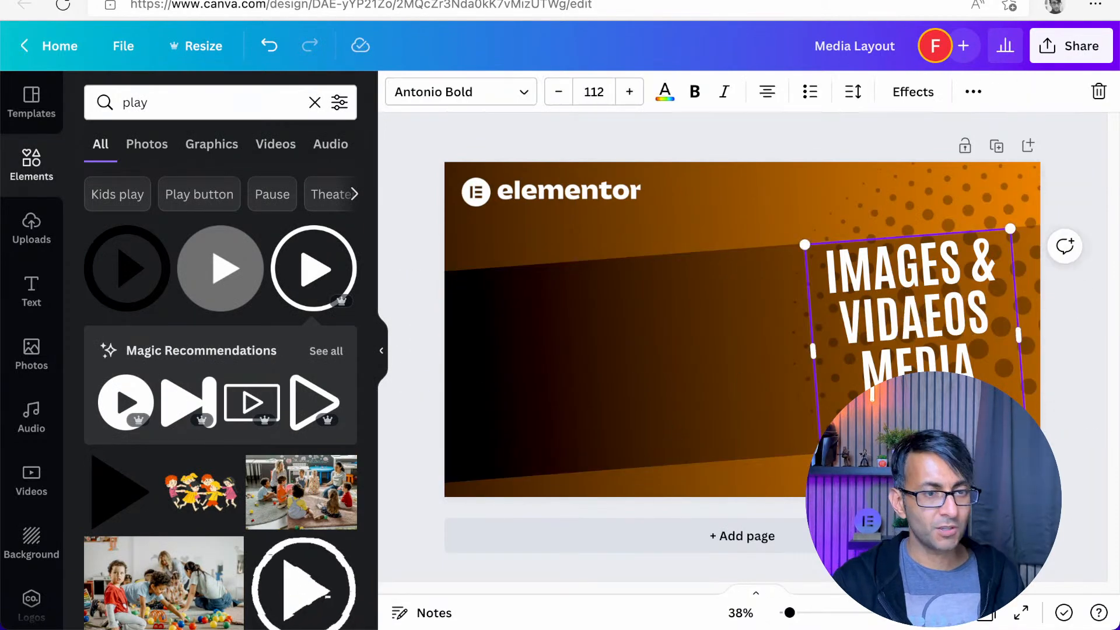
pyautogui.hotkey('ctrl', 'a')
pyautogui.write('IT')
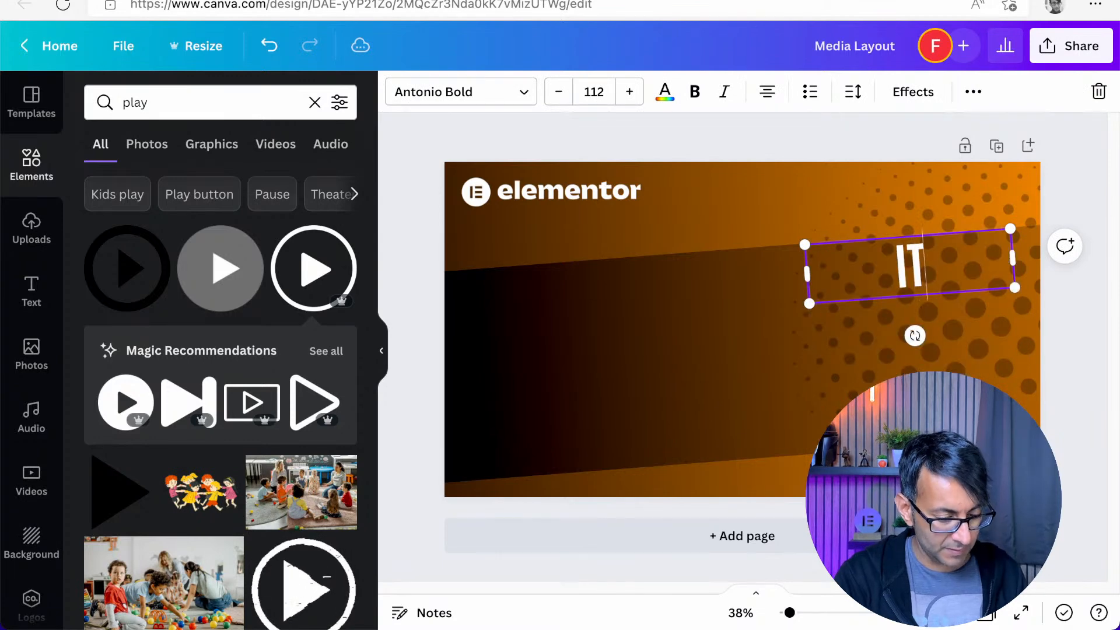
pyautogui.write("'S IM")
pyautogui.press('BackSpace')
pyautogui.press('BackSpace')
pyautogui.press('BackSpace')
pyautogui.write('TIEM')
pyautogui.press('BackSpace')
pyautogui.press('BackSpace')
pyautogui.write('ME')
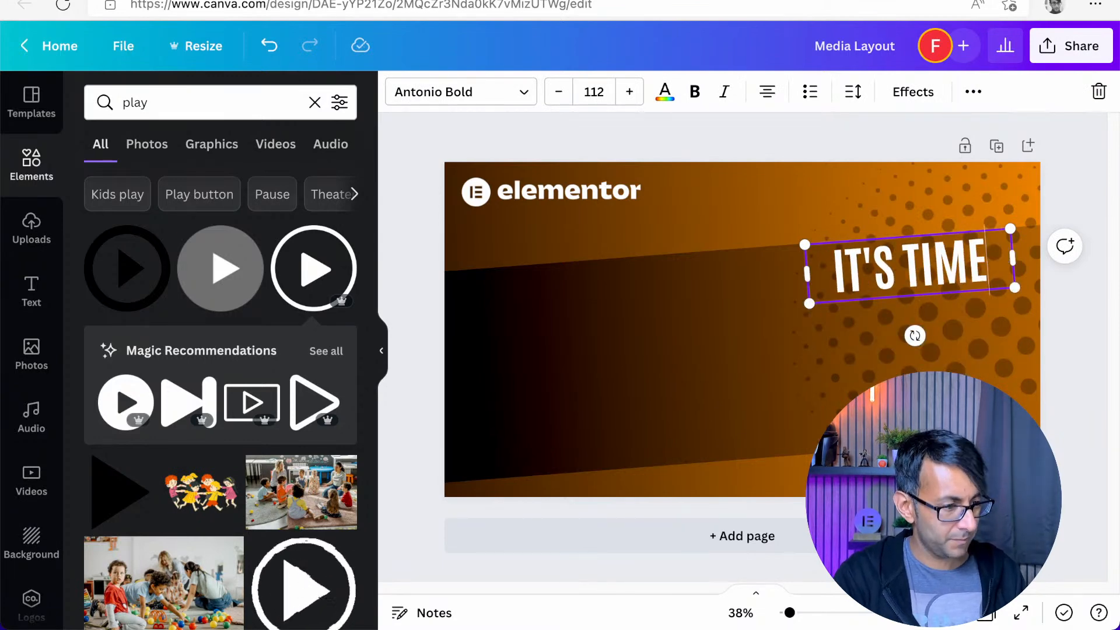
pyautogui.write(' TO RESPE')
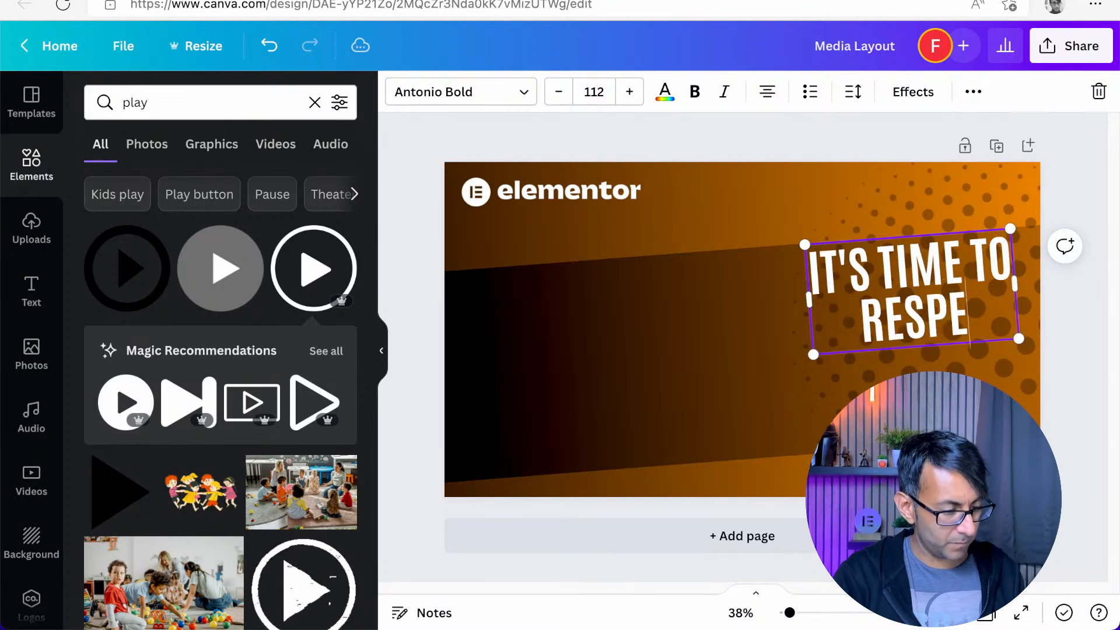
pyautogui.write('CT THE')
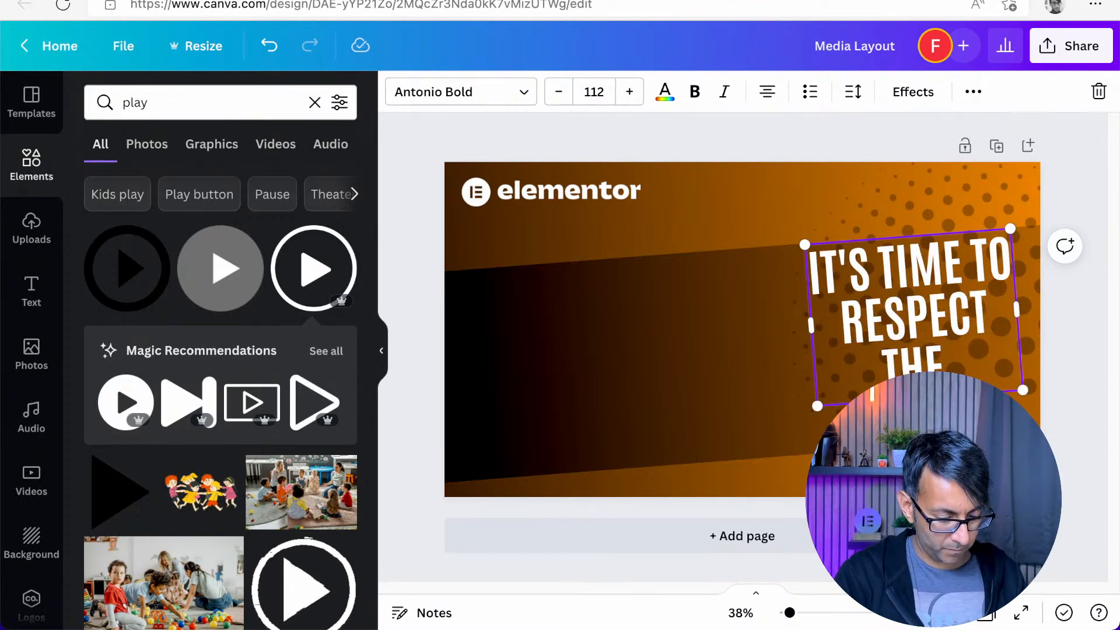
pyautogui.press('Return')
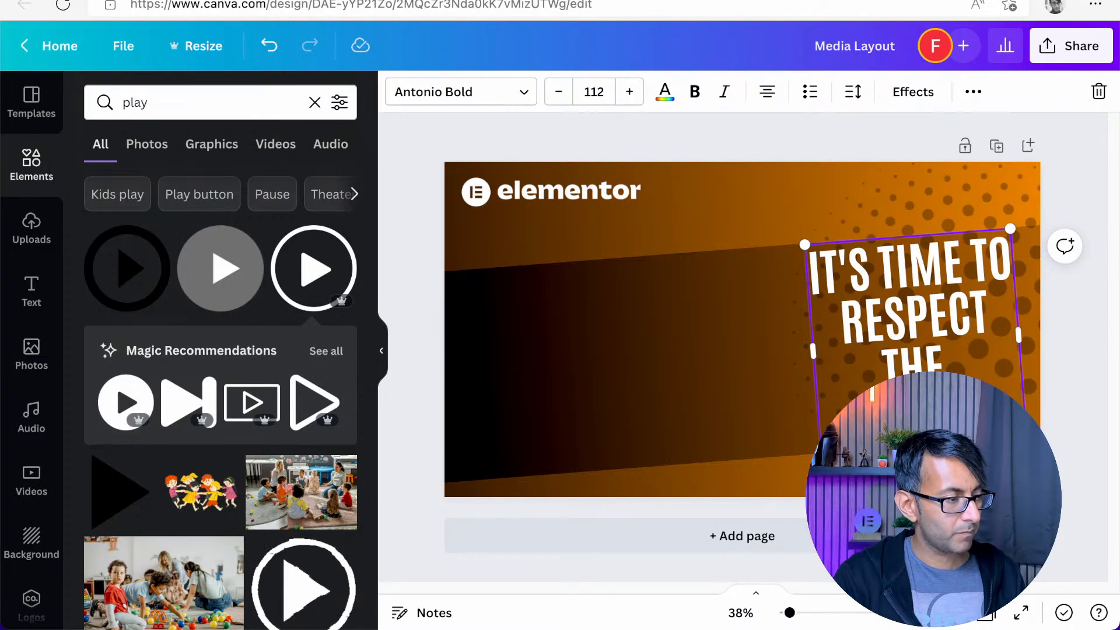
pyautogui.press('Return')
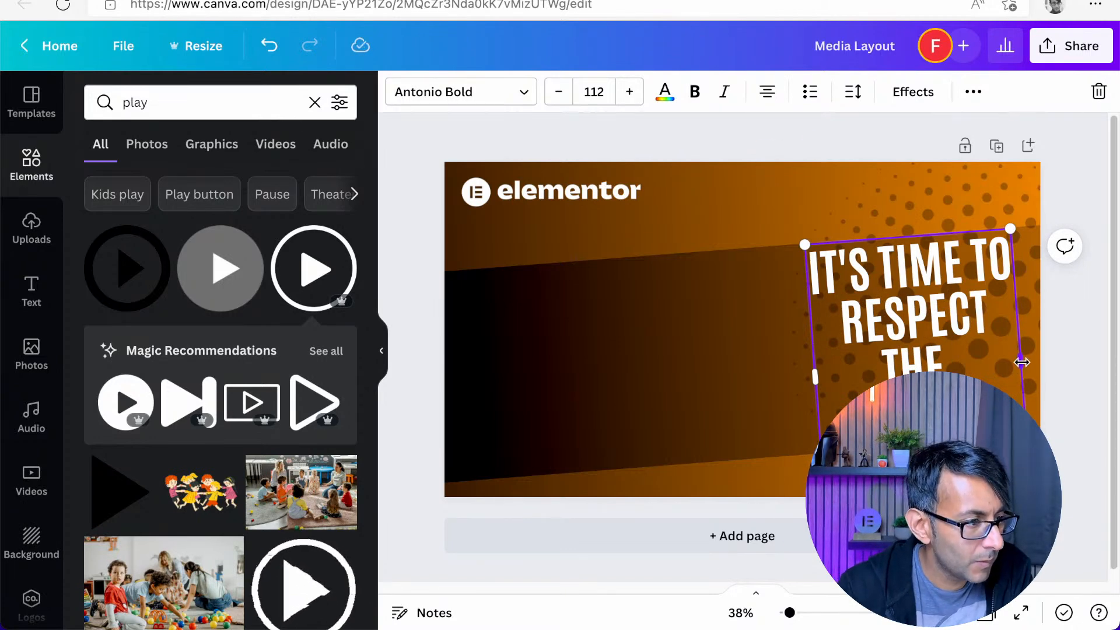
# Shift the headline slightly towards the design's right edge and widen its text box to fit the last line
pyautogui.moveTo(1020, 362); pyautogui.dragTo(1029, 362)
pyautogui.moveTo(818, 374)
pyautogui.mouseDown()
pyautogui.moveTo(752, 389)
pyautogui.moveTo(820, 376)
pyautogui.mouseUp()
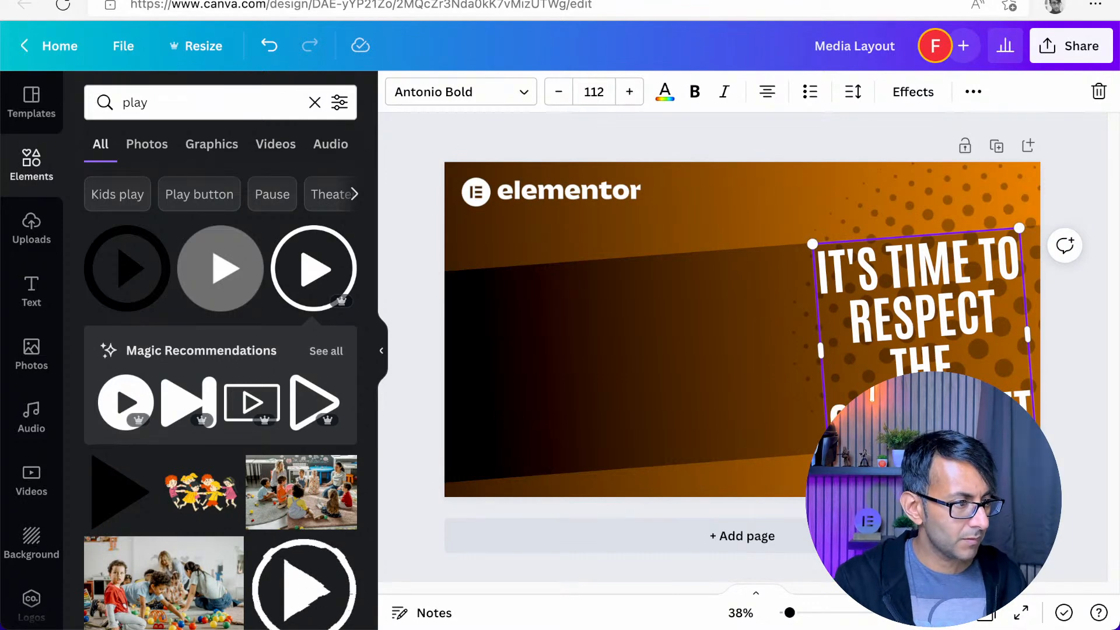
pyautogui.moveTo(817, 350)
pyautogui.mouseDown()
pyautogui.moveTo(827, 356)
pyautogui.moveTo(814, 350)
pyautogui.mouseUp()
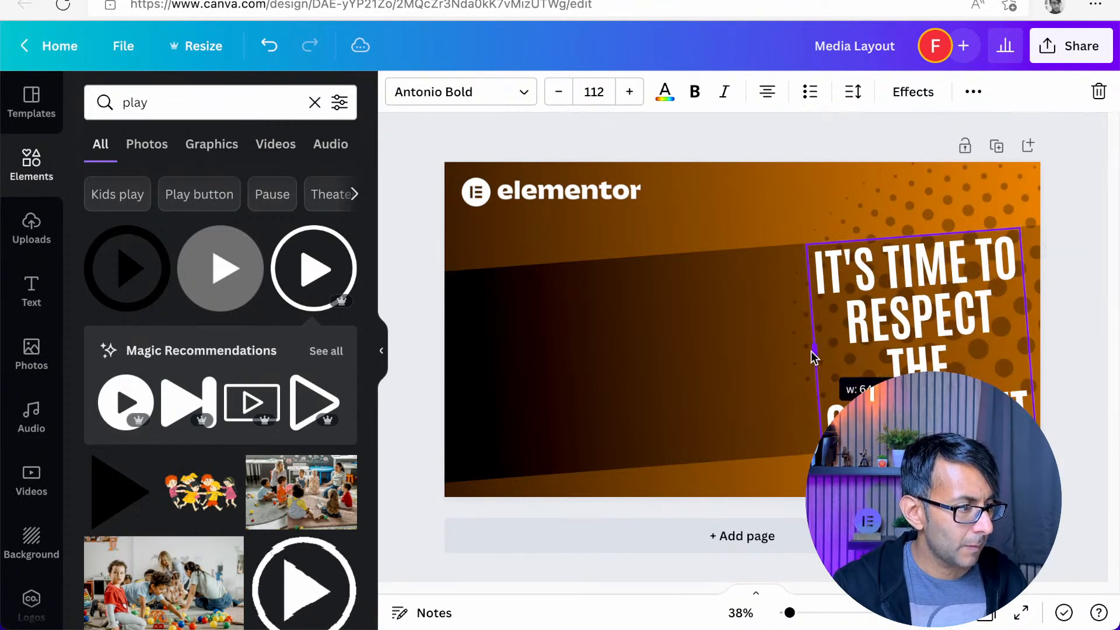
# Enlarge the slanted gradient band behind the headline, and scale the headline up to font size 116, moving it slightly higher
pyautogui.click(723, 264)
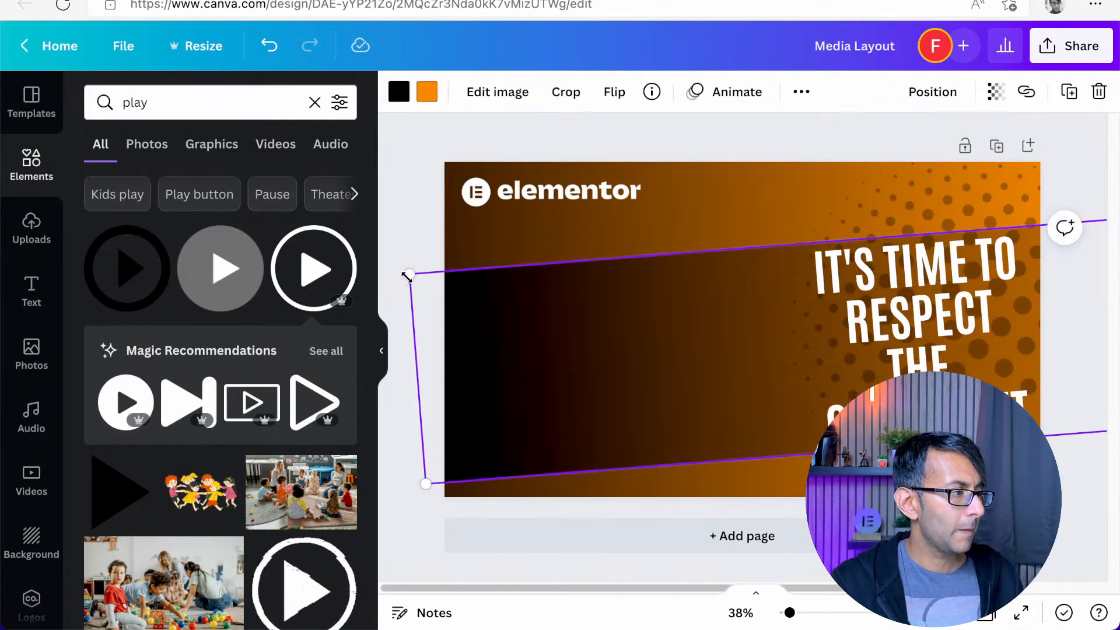
pyautogui.moveTo(400, 268); pyautogui.dragTo(362, 251)
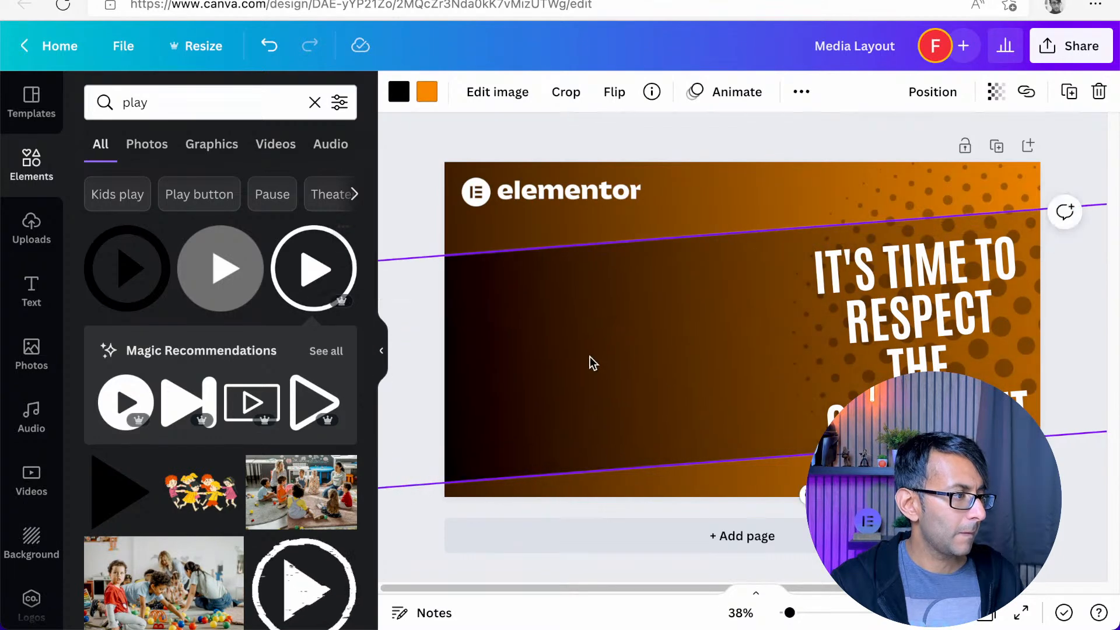
pyautogui.moveTo(885, 341); pyautogui.dragTo(889, 333)
pyautogui.moveTo(827, 444); pyautogui.dragTo(819, 452)
pyautogui.moveTo(882, 334); pyautogui.dragTo(881, 323)
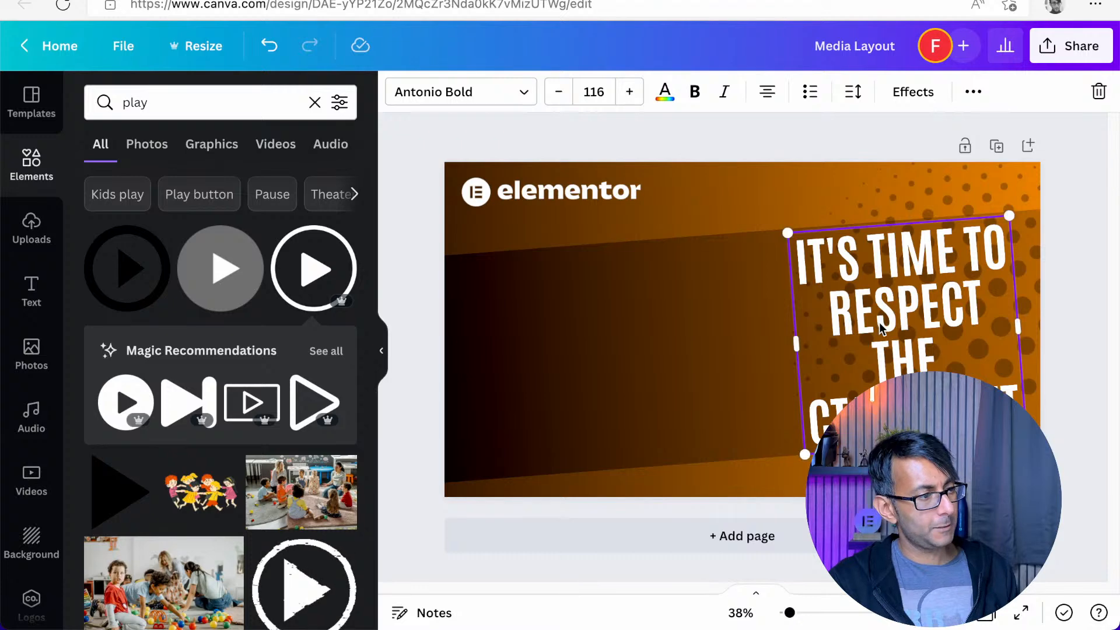
pyautogui.click(729, 137)
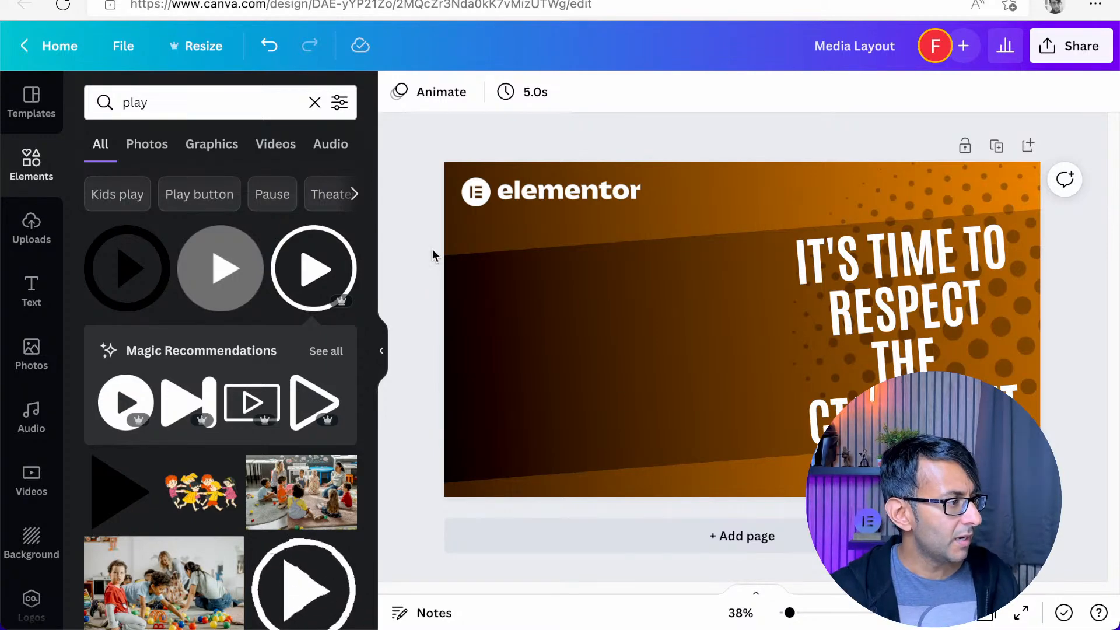
# Search the elements for "CTA", add the "Call to Action" speech-bubble graphic and recolour it white
pyautogui.click(180, 104)
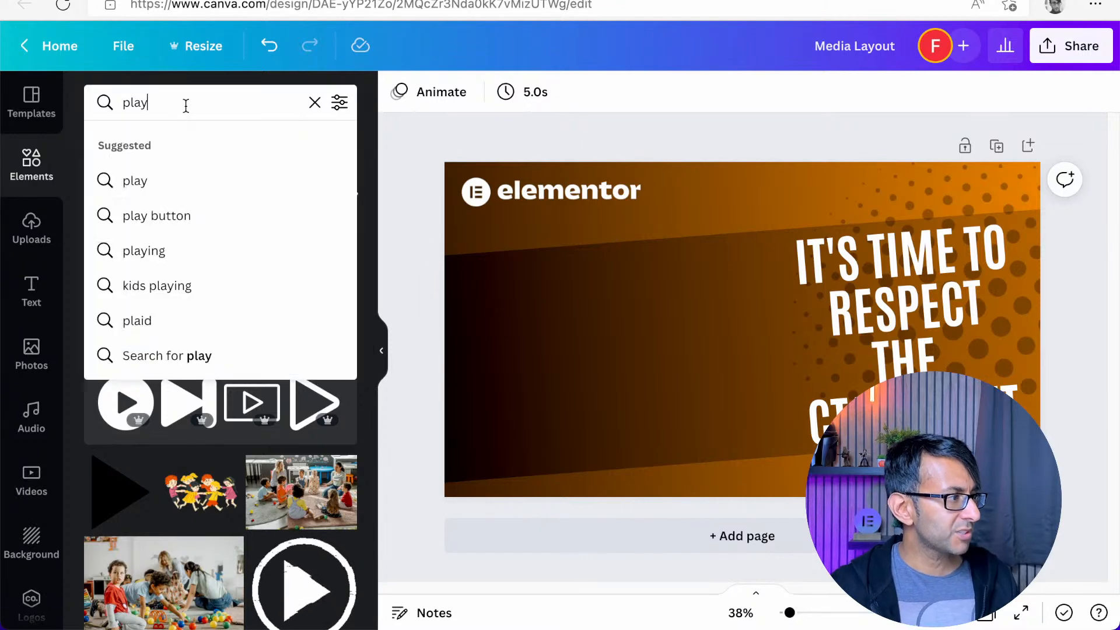
pyautogui.write('CTA')
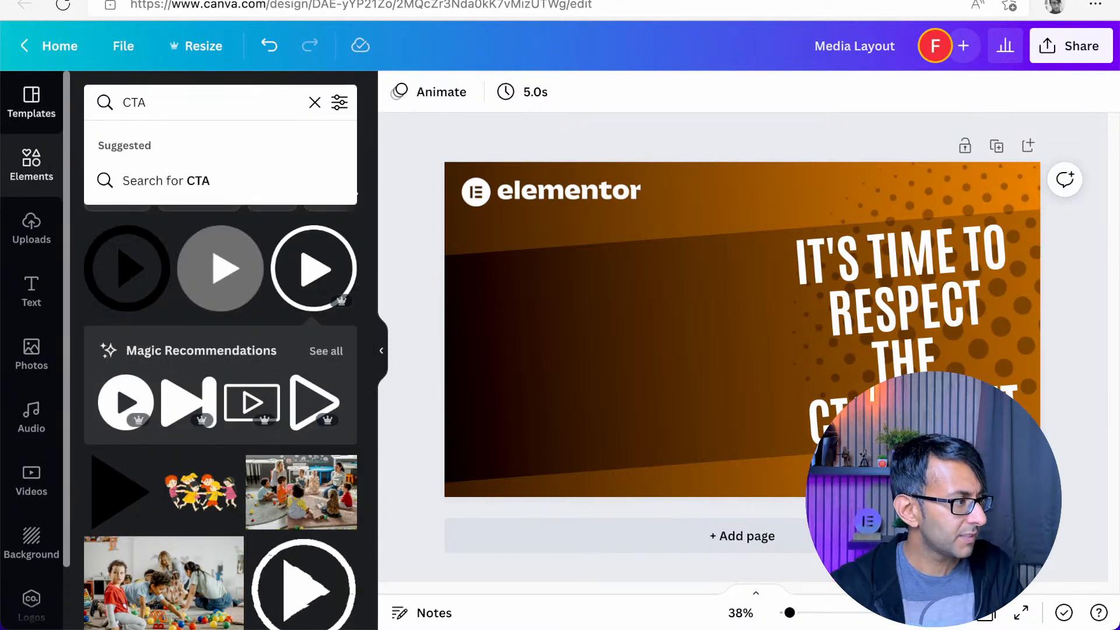
pyautogui.press('Return')
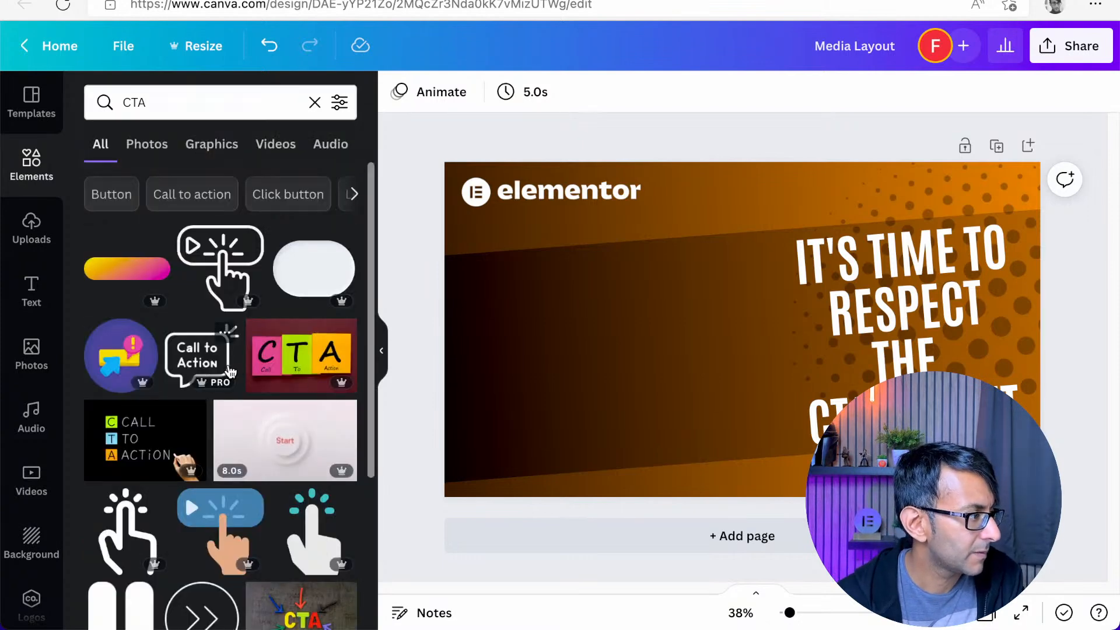
pyautogui.click(200, 357)
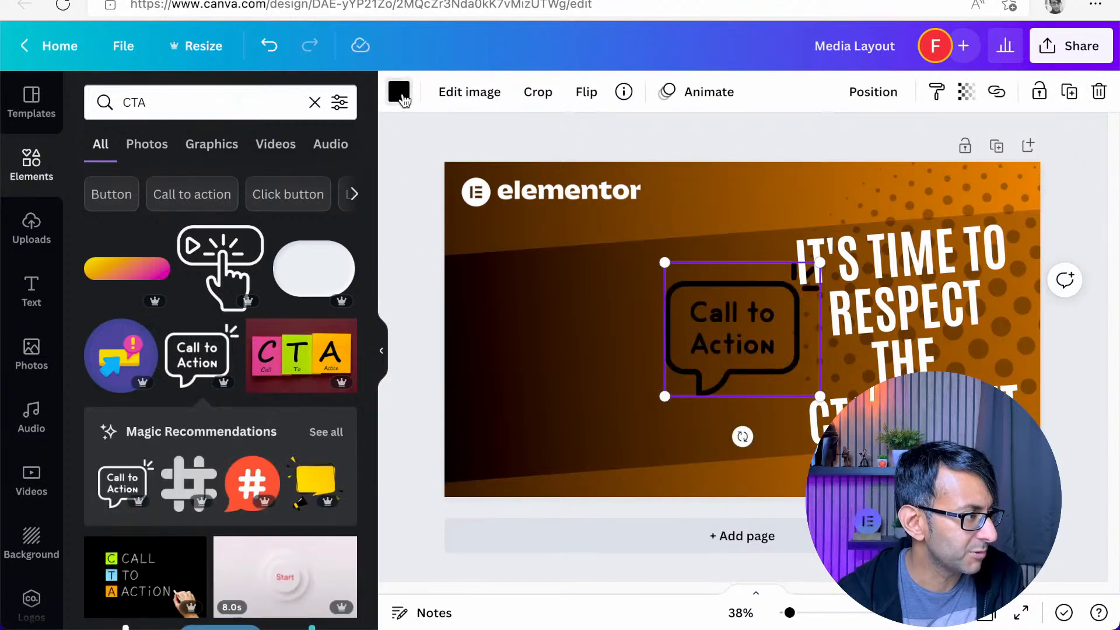
pyautogui.click(399, 92)
pyautogui.click(291, 183)
# Tilt the Call to Action bubble to match the slanted band, enlarge it and place it against the design's left edge
pyautogui.moveTo(741, 435); pyautogui.dragTo(736, 417)
pyautogui.moveTo(726, 350); pyautogui.dragTo(511, 359)
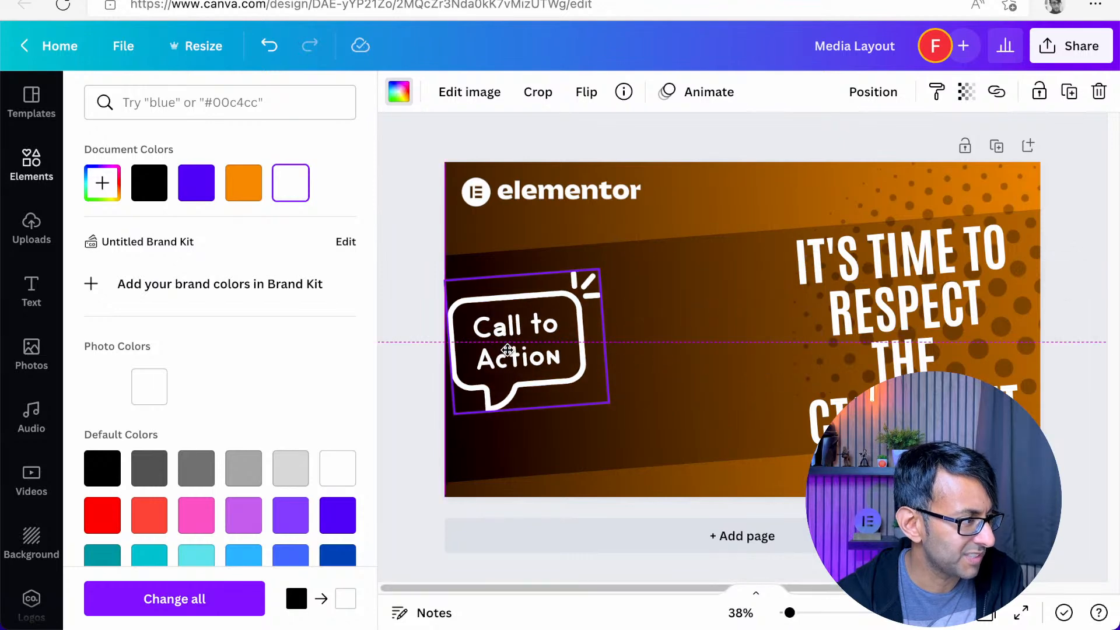
pyautogui.moveTo(446, 418); pyautogui.dragTo(430, 470)
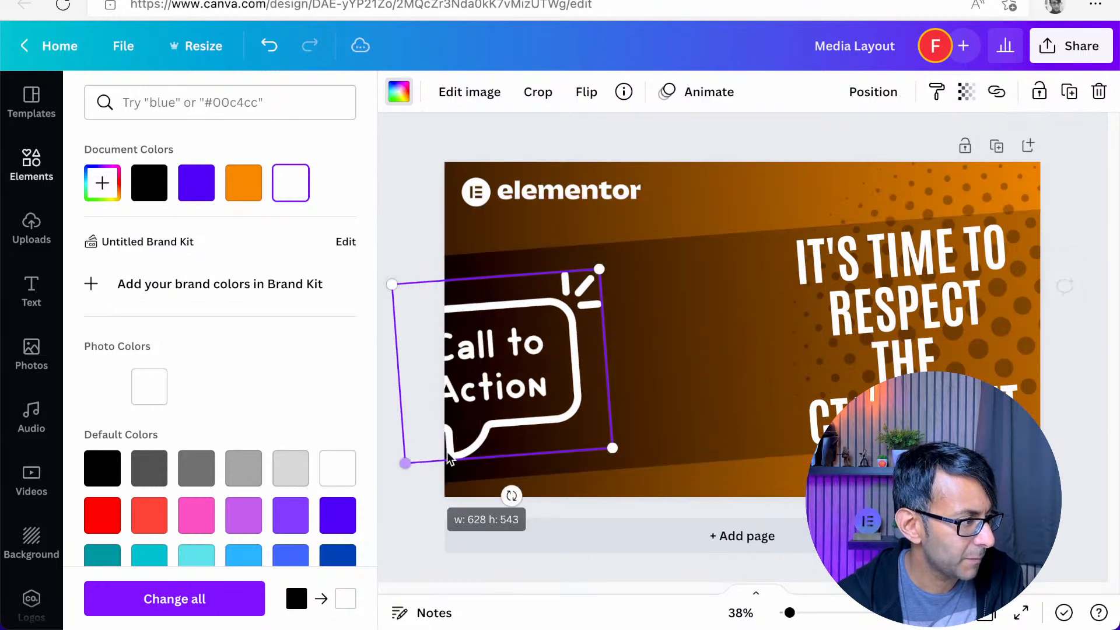
pyautogui.moveTo(533, 392); pyautogui.dragTo(556, 394)
pyautogui.moveTo(642, 439); pyautogui.dragTo(609, 413)
pyautogui.moveTo(553, 371); pyautogui.dragTo(577, 380)
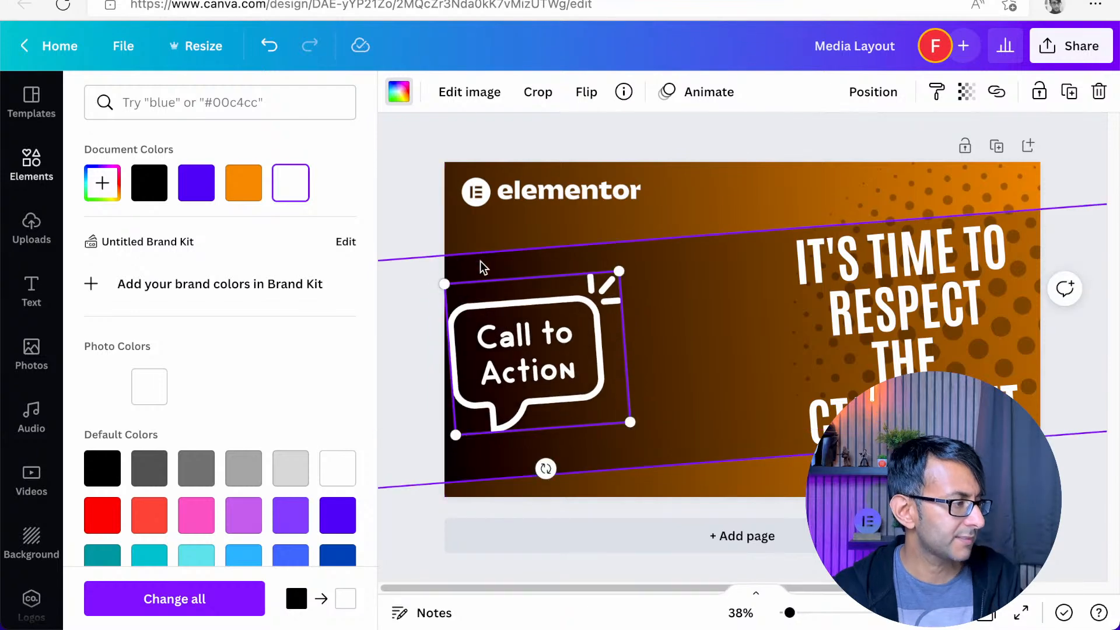
pyautogui.click(396, 184)
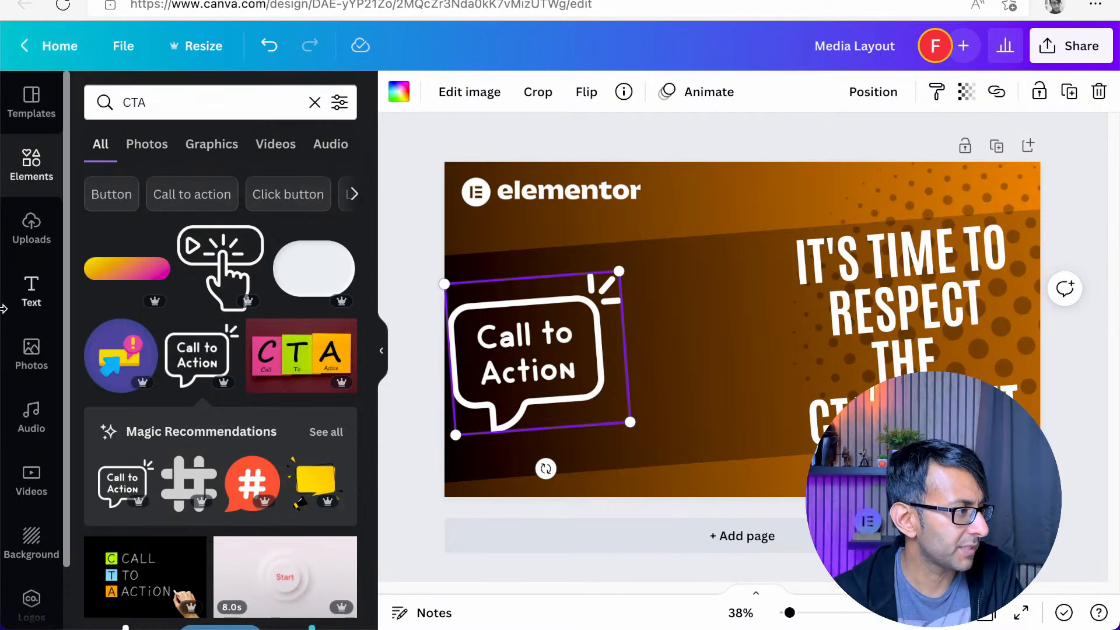
# Open the uploaded images and look through the presenter photos for a suitable pose
pyautogui.click(31, 229)
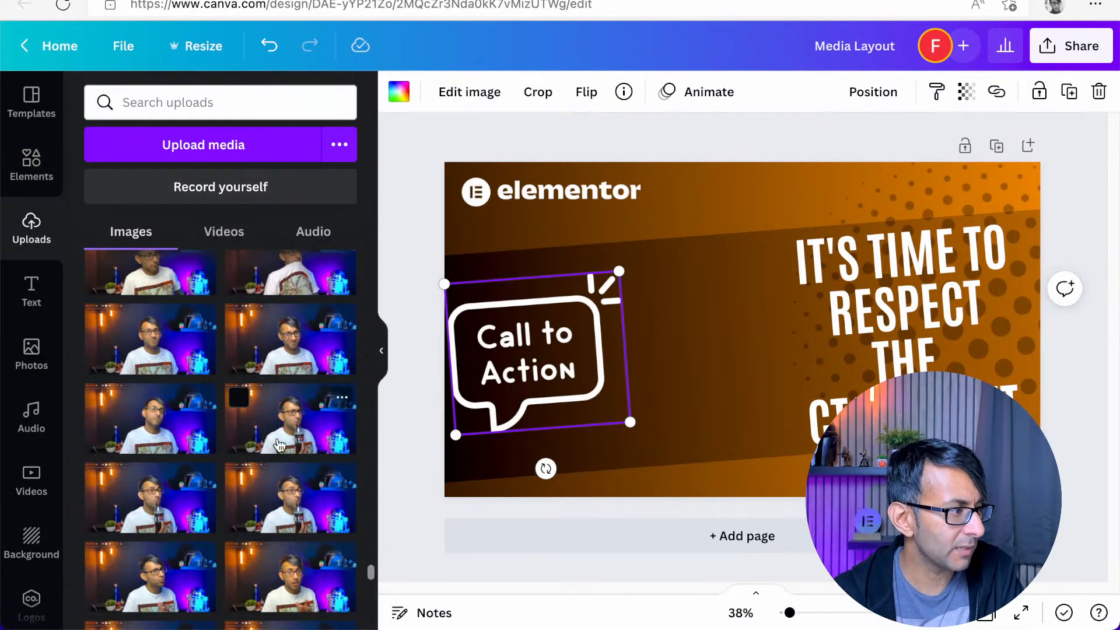
pyautogui.scroll(-5, 274, 470)
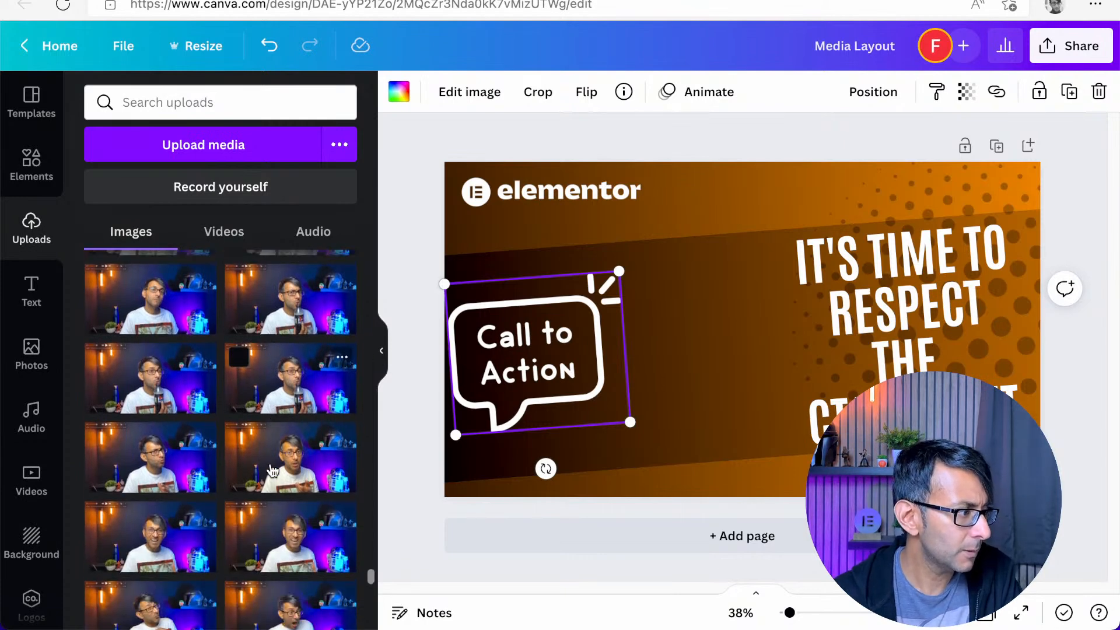
pyautogui.scroll(-3, 263, 467)
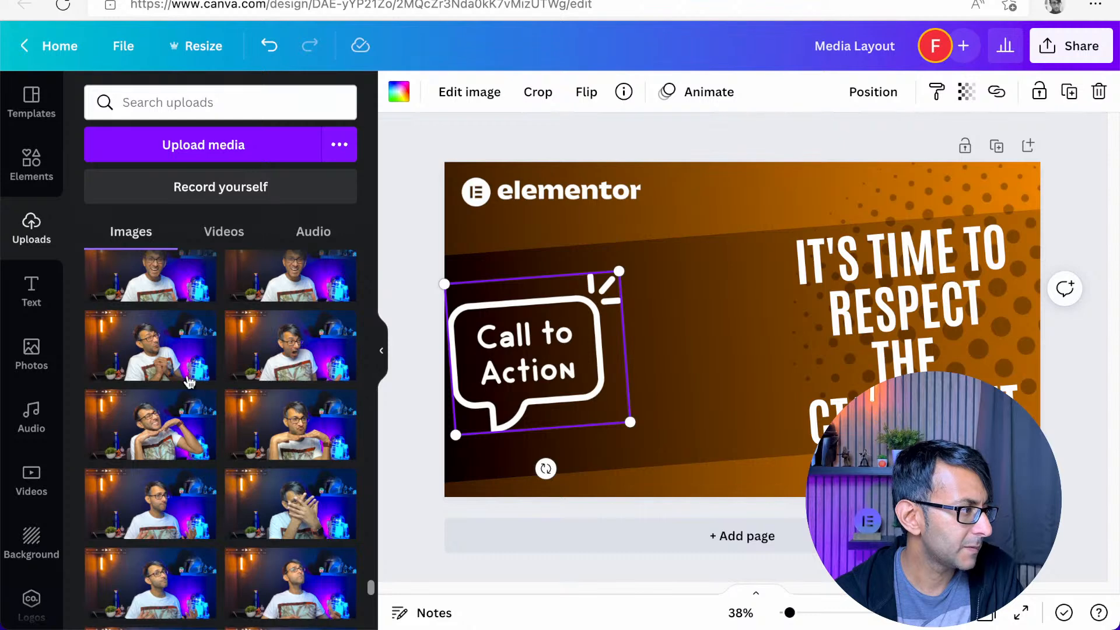
pyautogui.click(150, 347)
pyautogui.moveTo(519, 329); pyautogui.dragTo(648, 329)
pyautogui.moveTo(753, 322); pyautogui.dragTo(614, 334)
pyautogui.press('Delete')
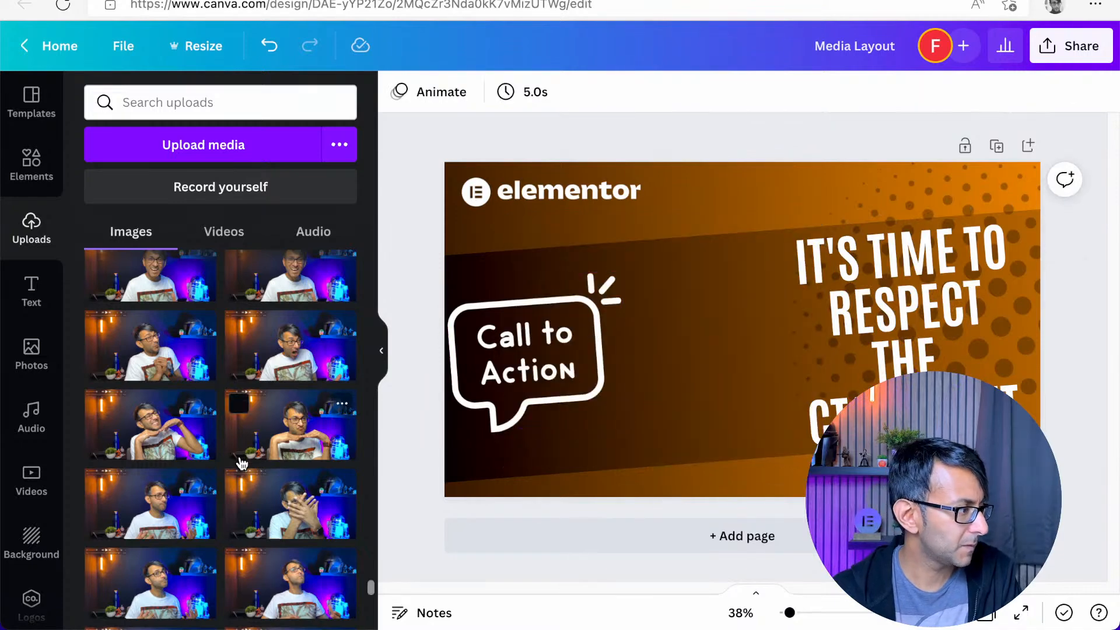
# Add the uploaded photo of the presenter pointing at the camera, enlarge it and crop away the robot on its right side
pyautogui.scroll(10, 237, 454)
pyautogui.scroll(3, 240, 458)
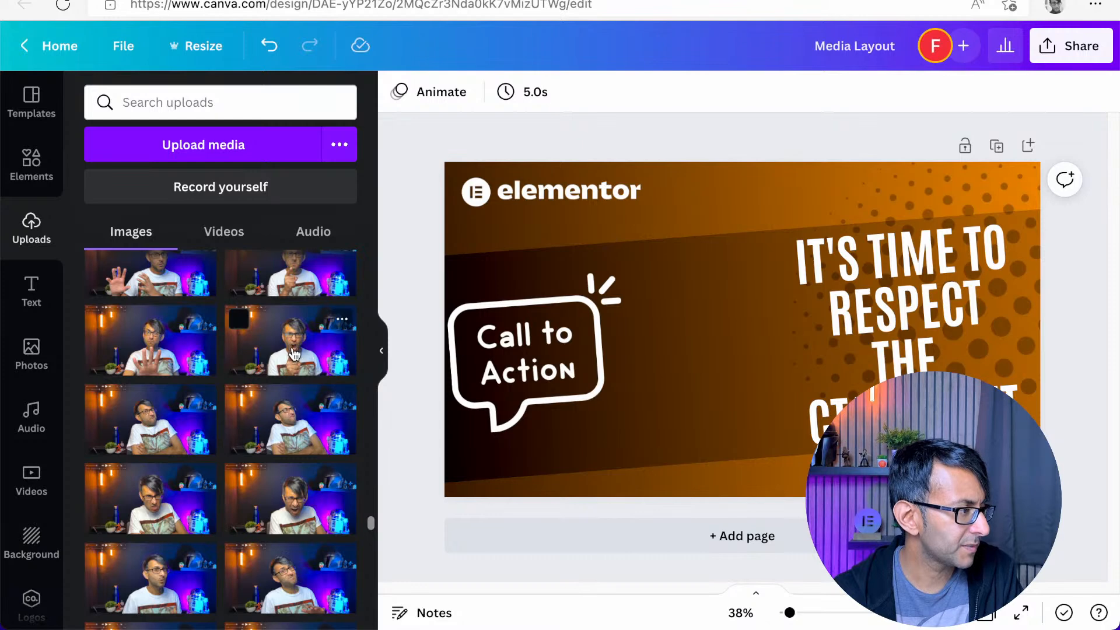
pyautogui.scroll(1, 295, 348)
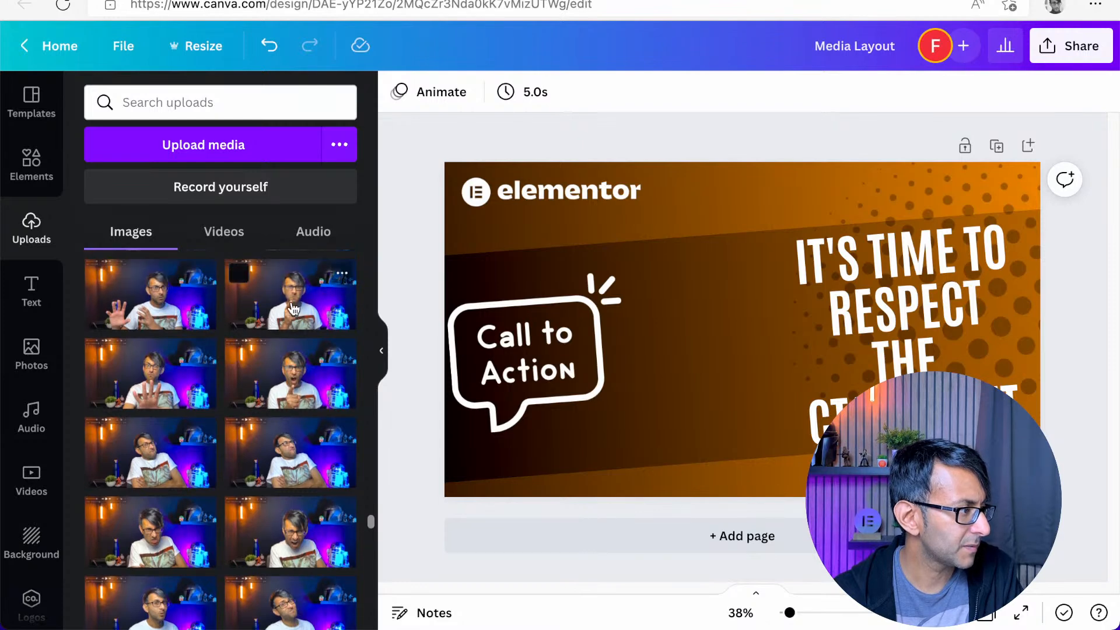
pyautogui.click(296, 348)
pyautogui.moveTo(518, 329); pyautogui.dragTo(651, 330)
pyautogui.moveTo(721, 301); pyautogui.dragTo(596, 313)
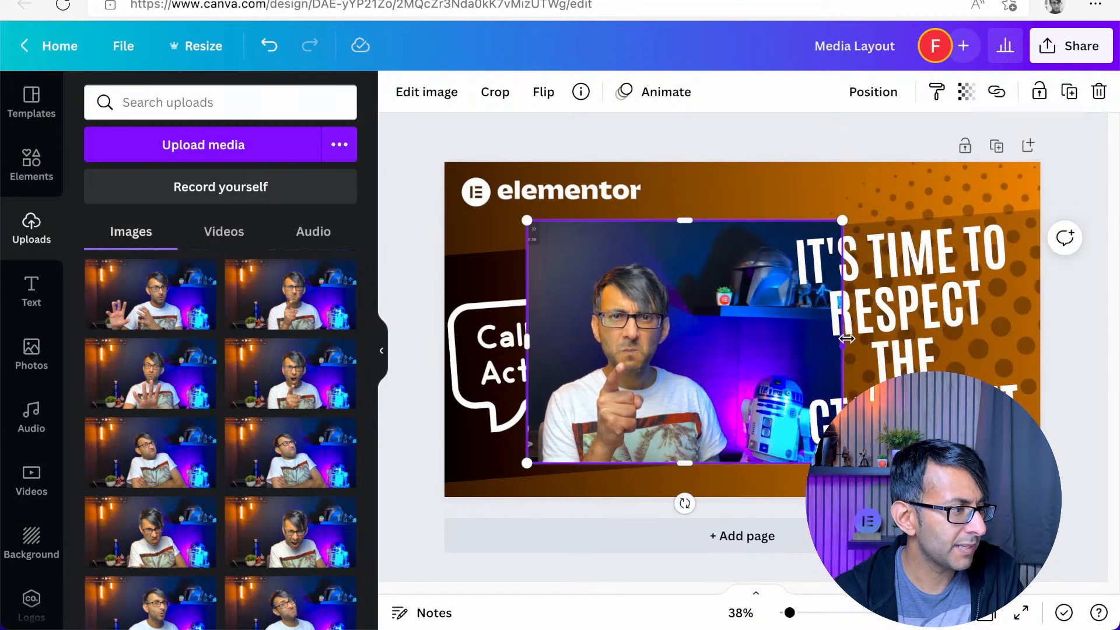
pyautogui.moveTo(844, 342); pyautogui.dragTo(742, 338)
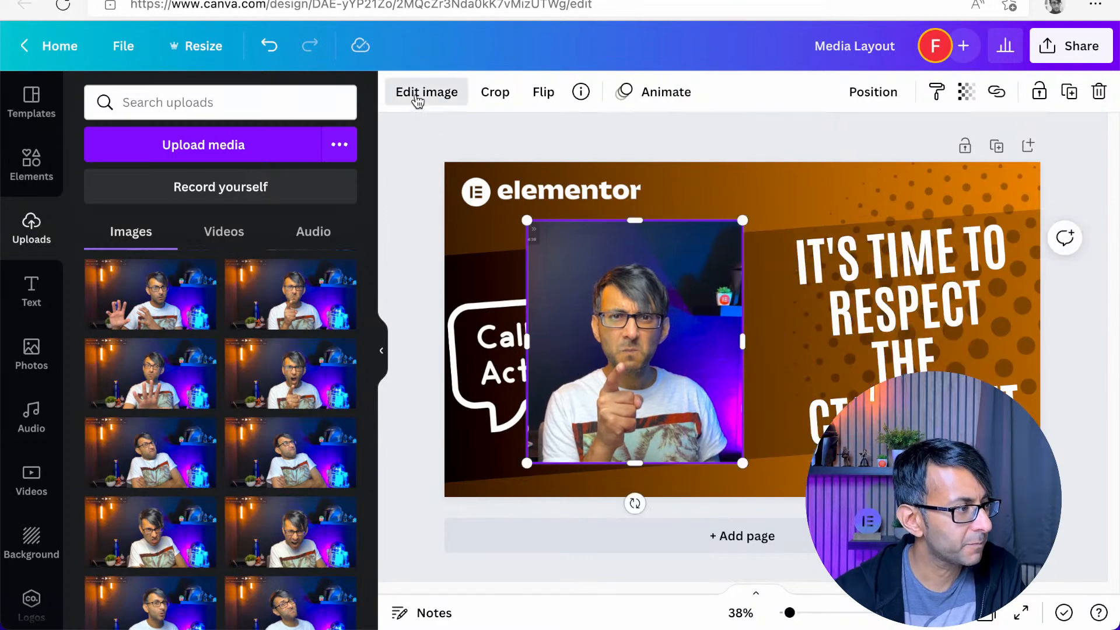
# Remove the presenter photo's background, then enlarge the cut-out and align it with the design's bottom edge between bubble and headline
pyautogui.click(420, 95)
pyautogui.click(139, 236)
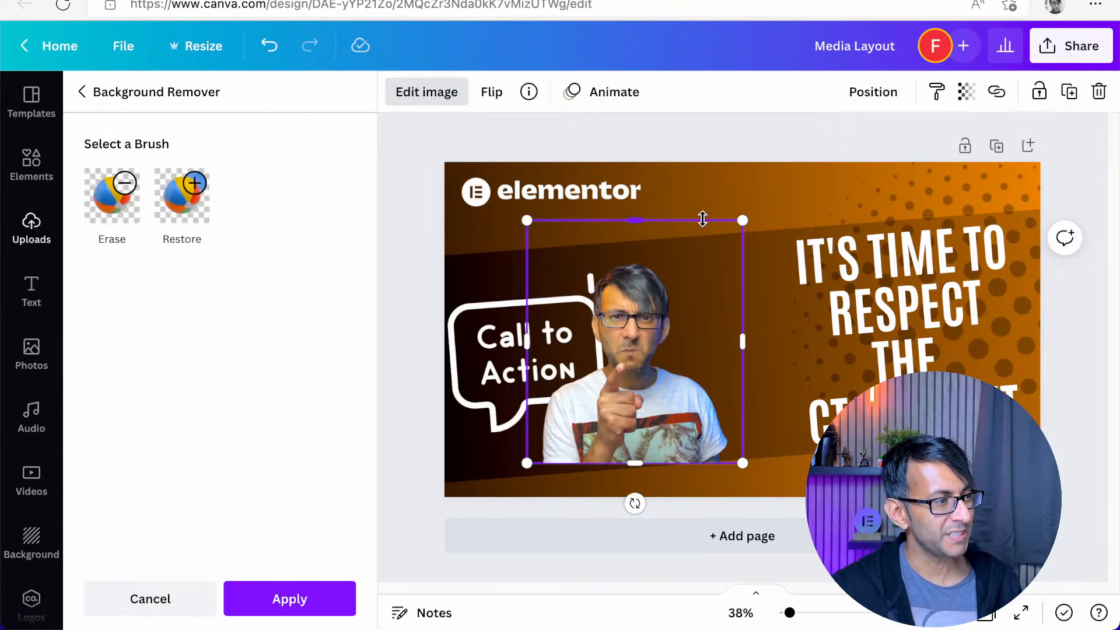
pyautogui.moveTo(742, 220); pyautogui.dragTo(836, 114)
pyautogui.moveTo(685, 362); pyautogui.dragTo(695, 397)
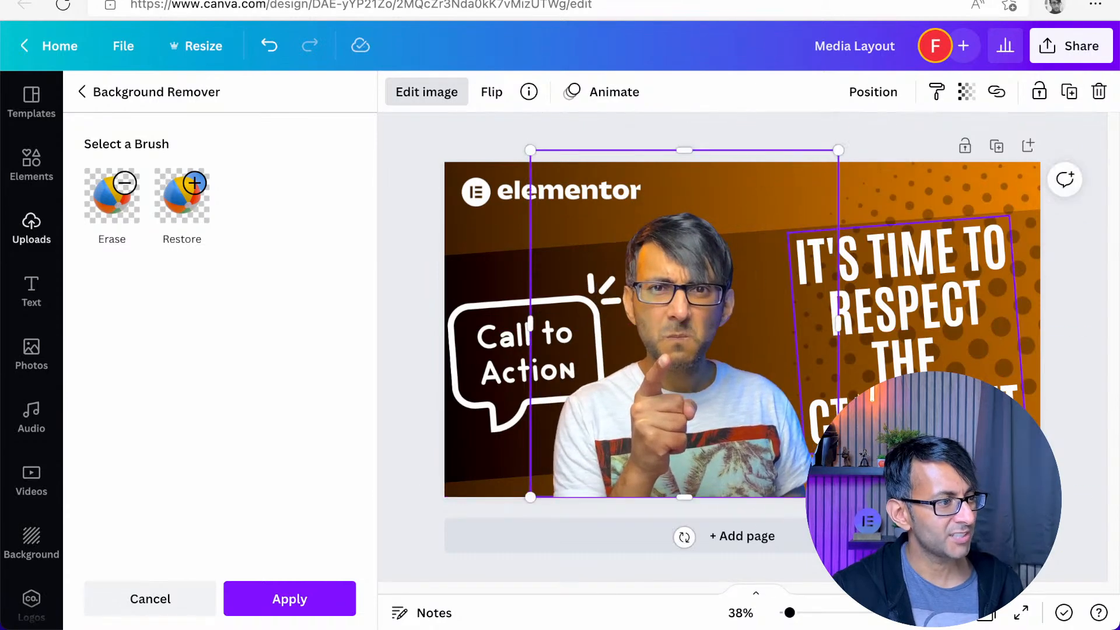
# Nudge the headline slightly to the right, away from the presenter cut-out
pyautogui.click(972, 373)
pyautogui.press('Right')
pyautogui.press('Right')
pyautogui.press('Right')
pyautogui.press('Right')
pyautogui.press('Right')
pyautogui.press('Right')
pyautogui.press('Right')
pyautogui.press('Right')
pyautogui.press('Right')
pyautogui.press('Right')
pyautogui.press('Right')
pyautogui.press('Right')
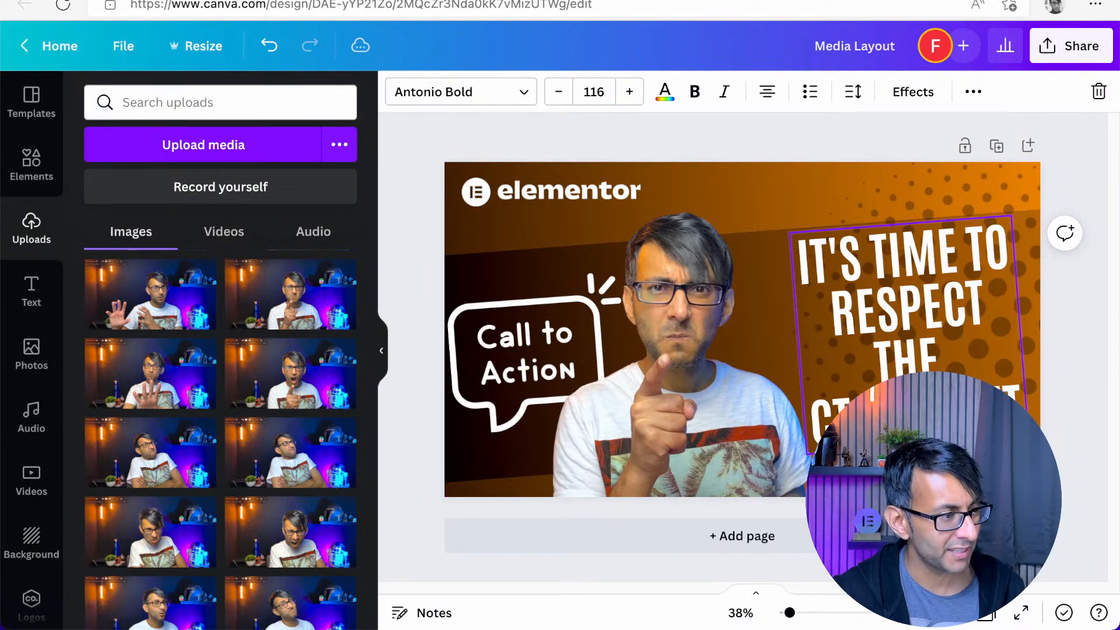
pyautogui.press('Right')
pyautogui.press('Right')
pyautogui.press('Right')
pyautogui.press('Right')
pyautogui.press('Right')
pyautogui.press('Right')
pyautogui.press('Right')
pyautogui.press('Right')
pyautogui.press('Right')
pyautogui.press('Right')
pyautogui.press('Right')
pyautogui.press('Right')
pyautogui.press('Right')
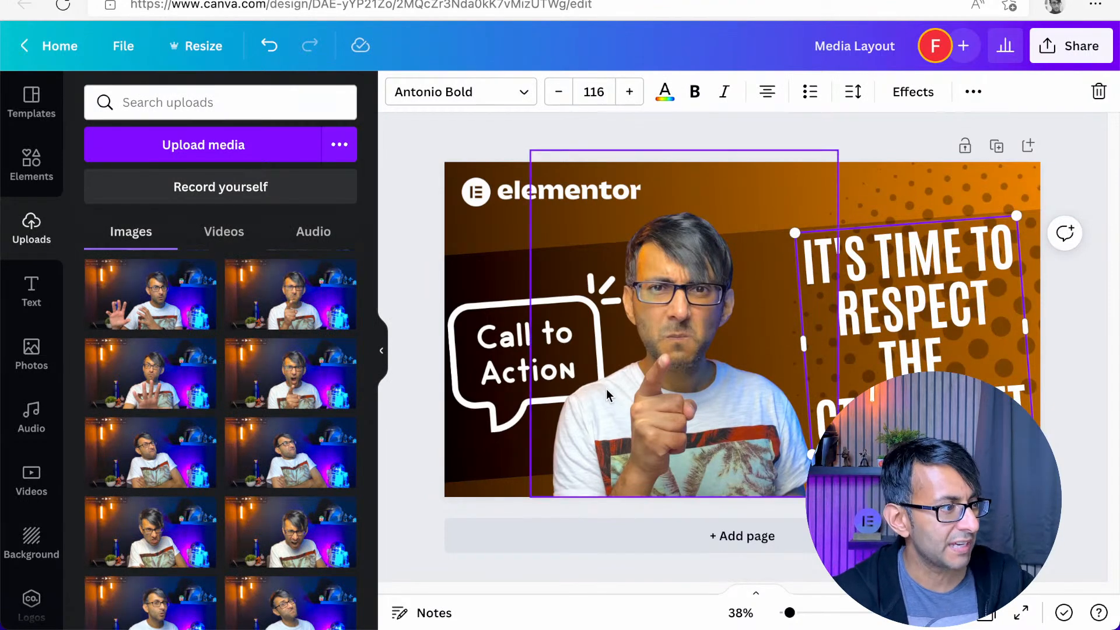
# Shift the presenter cut-out slightly right, and move the Call to Action bubble up and a little past the left edge
pyautogui.click(670, 402)
pyautogui.click(492, 357)
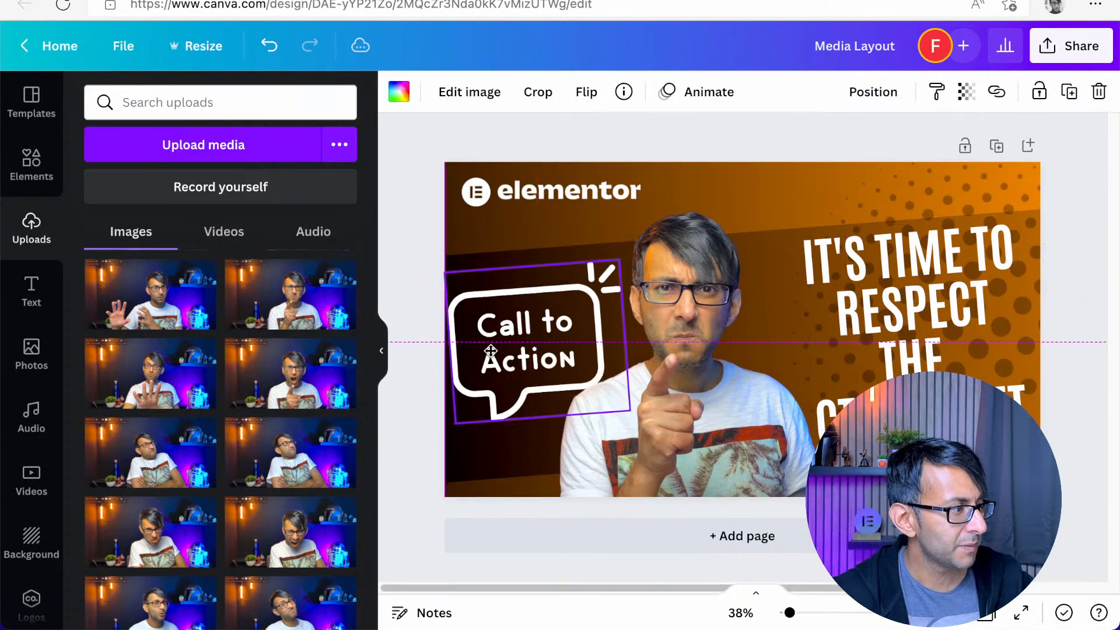
pyautogui.press('Left')
pyautogui.press('Left')
pyautogui.press('Left')
pyautogui.press('Left')
pyautogui.press('Left')
pyautogui.press('Left')
pyautogui.press('Left')
pyautogui.press('Left')
pyautogui.press('Left')
pyautogui.press('Left')
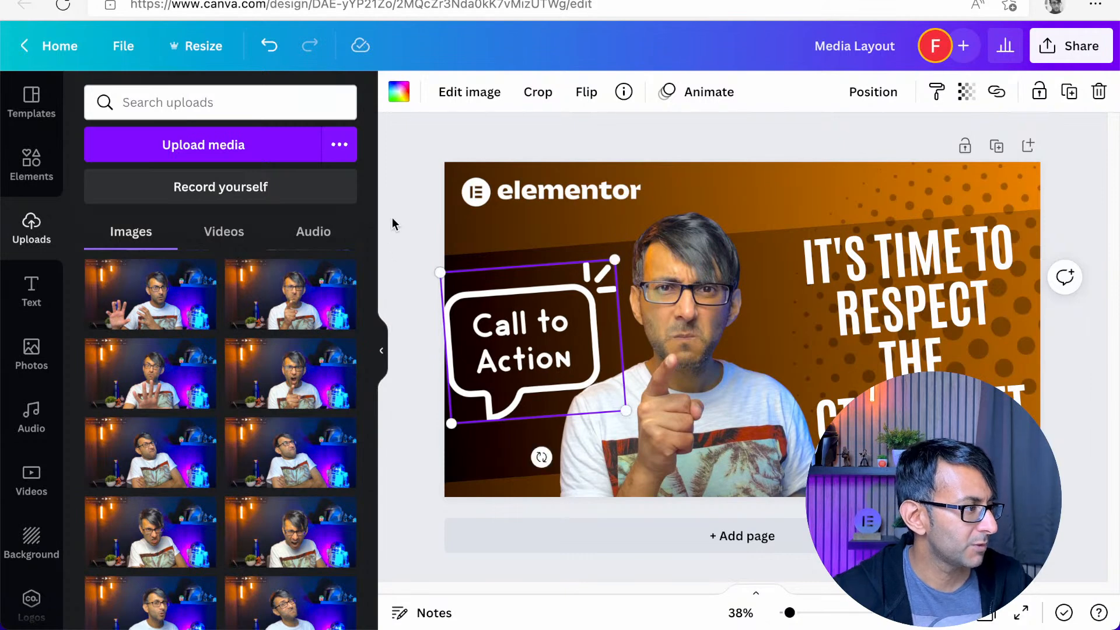
# Nudge the Call to Action bubble slightly to the left, away from the presenter cut-out
pyautogui.click(415, 173)
pyautogui.click(519, 356)
pyautogui.press('Left')
pyautogui.press('Left')
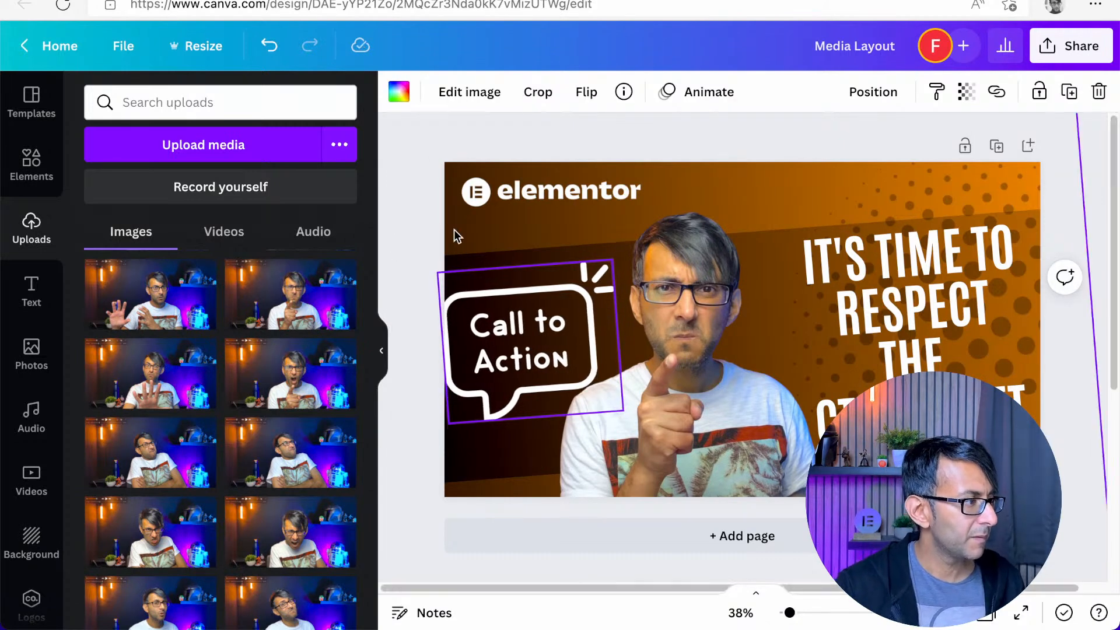
pyautogui.click(401, 205)
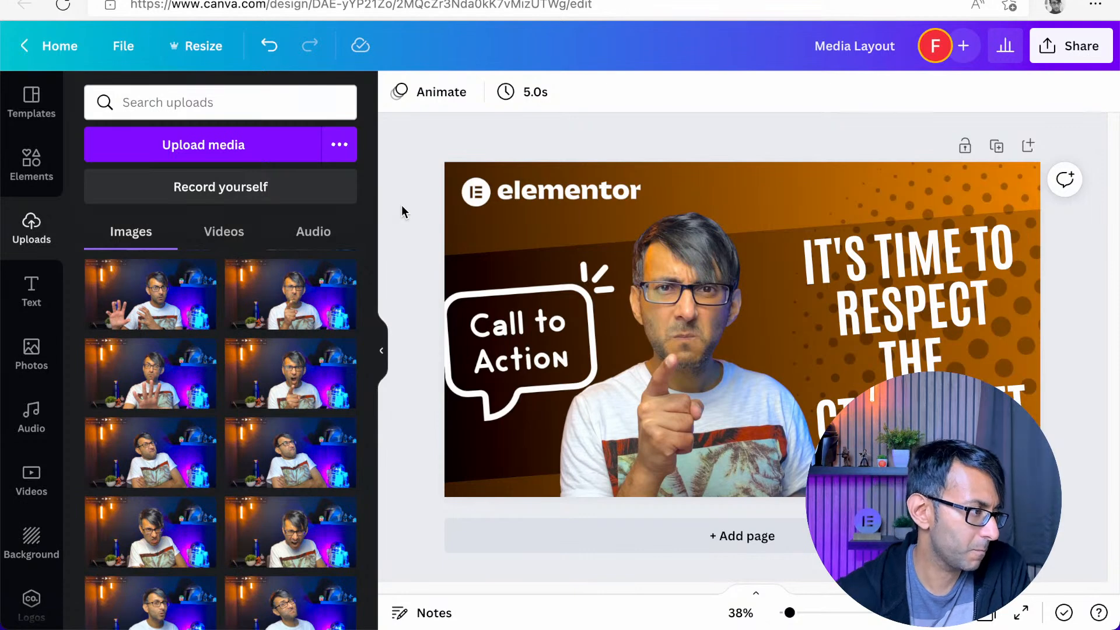
pyautogui.click(557, 363)
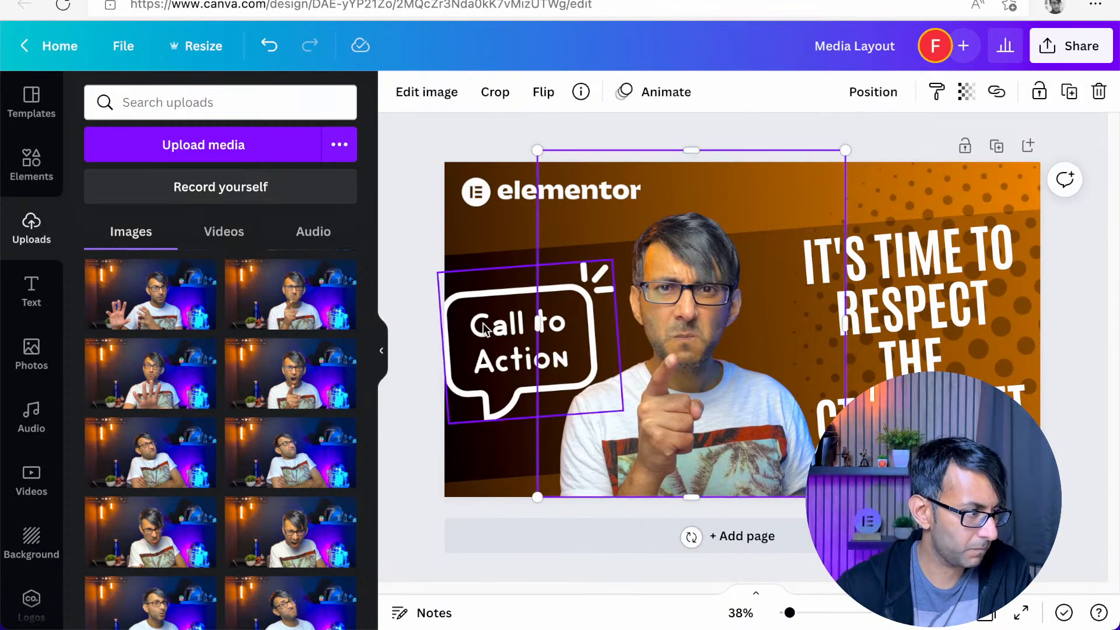
pyautogui.click(485, 330)
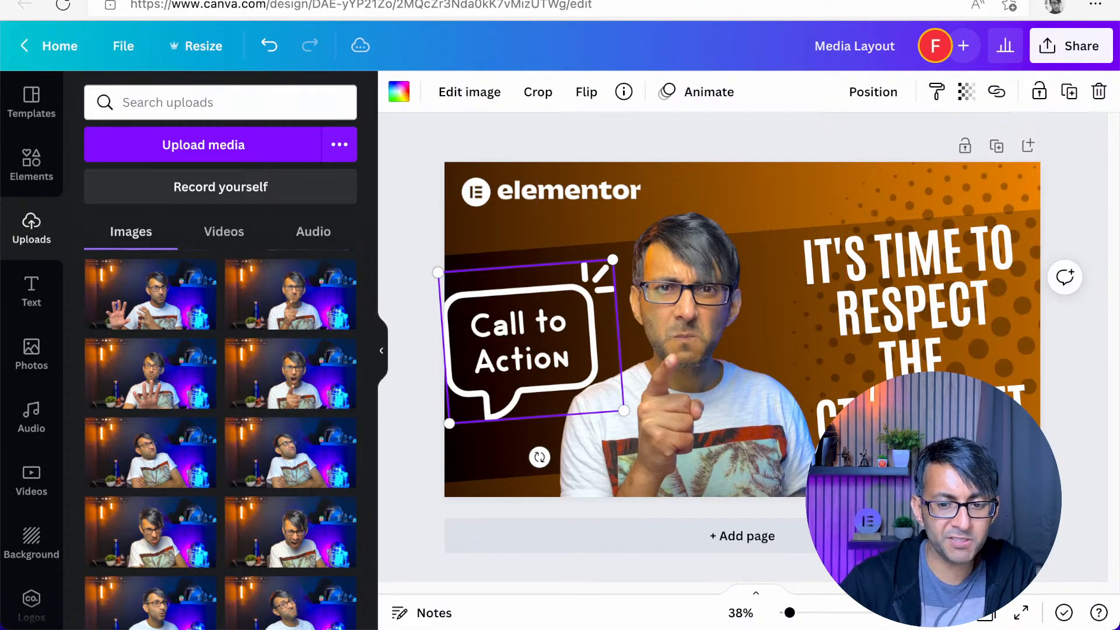
pyautogui.click(1119, 303)
pyautogui.press('super+m')
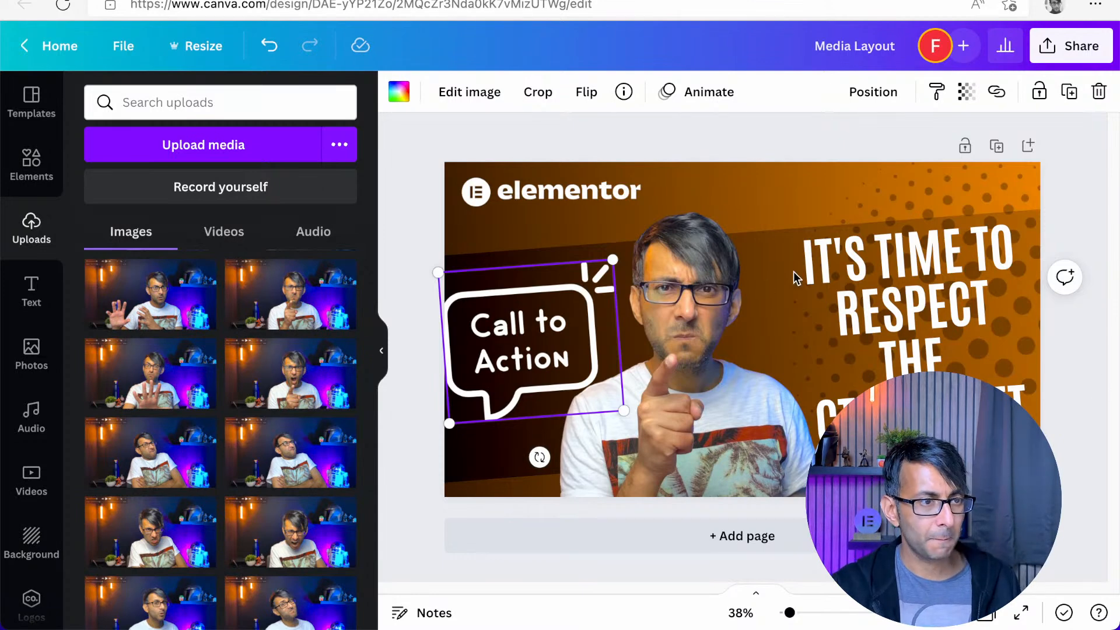
# Rename the design as CTA Widget
pyautogui.click(863, 50)
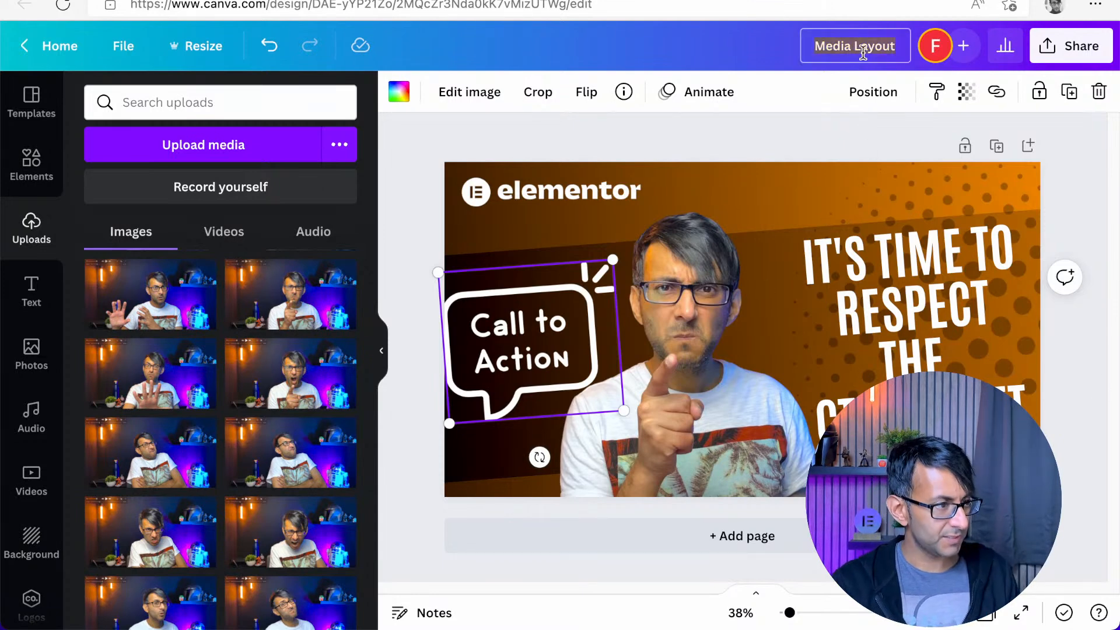
pyautogui.write('CTA Wideg')
pyautogui.press('BackSpace')
pyautogui.press('BackSpace')
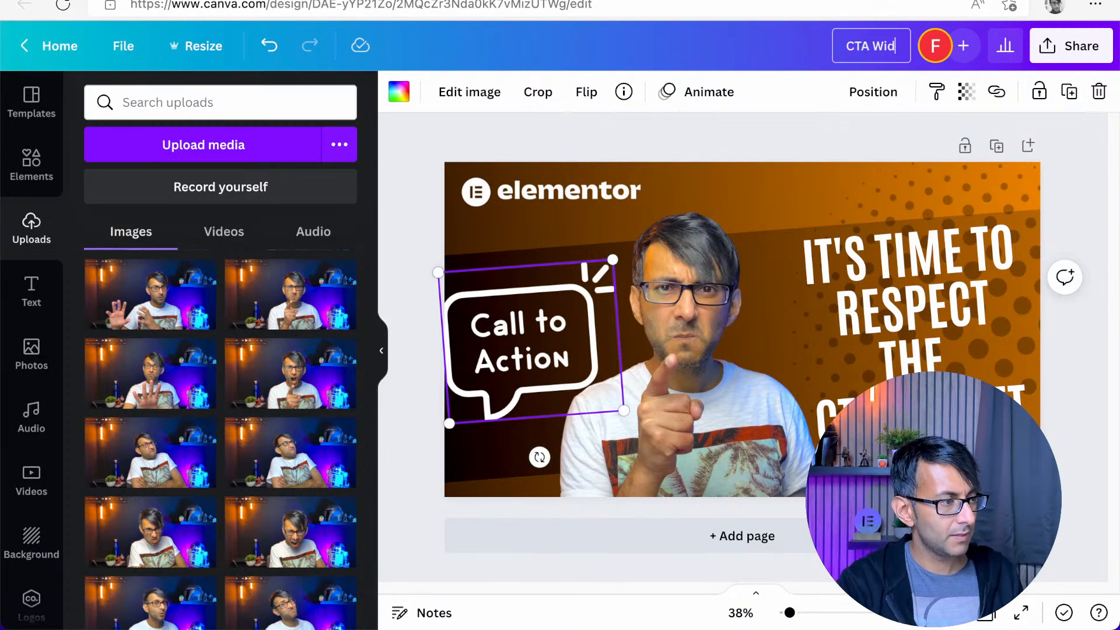
pyautogui.write('get')
pyautogui.click(878, 143)
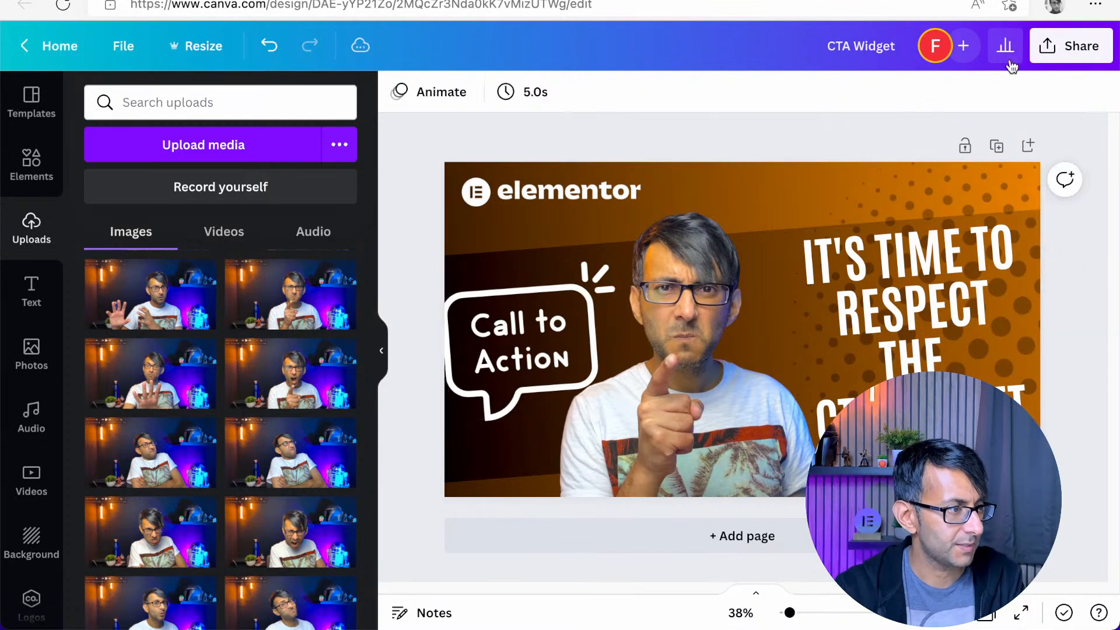
# Download the finished thumbnail as a PNG at its original 1800 × 1013 px size
pyautogui.click(1042, 51)
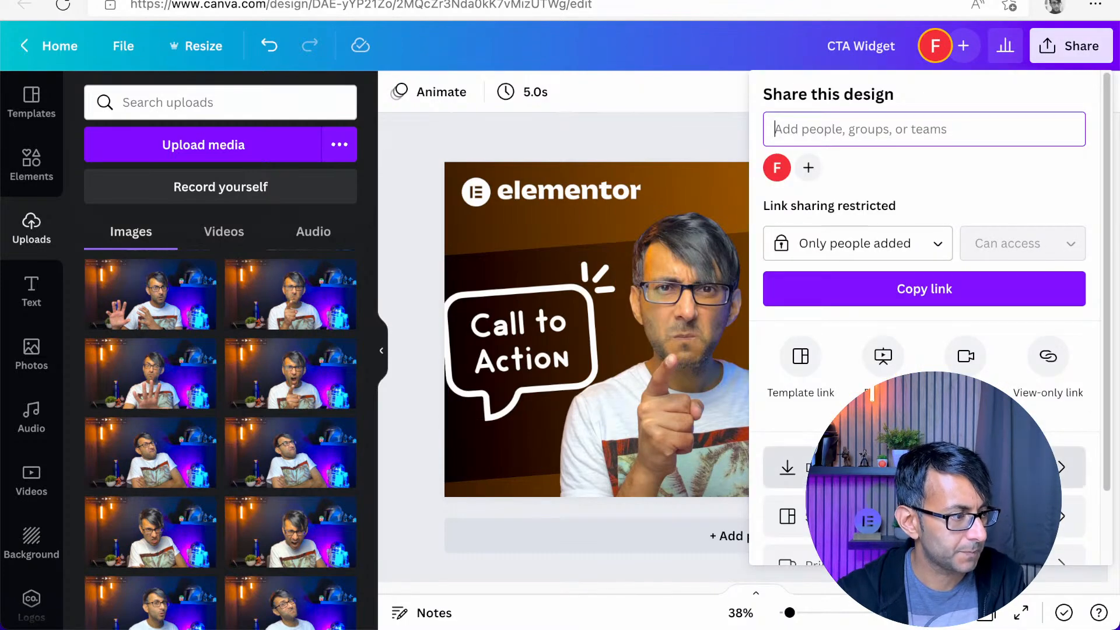
pyautogui.click(875, 466)
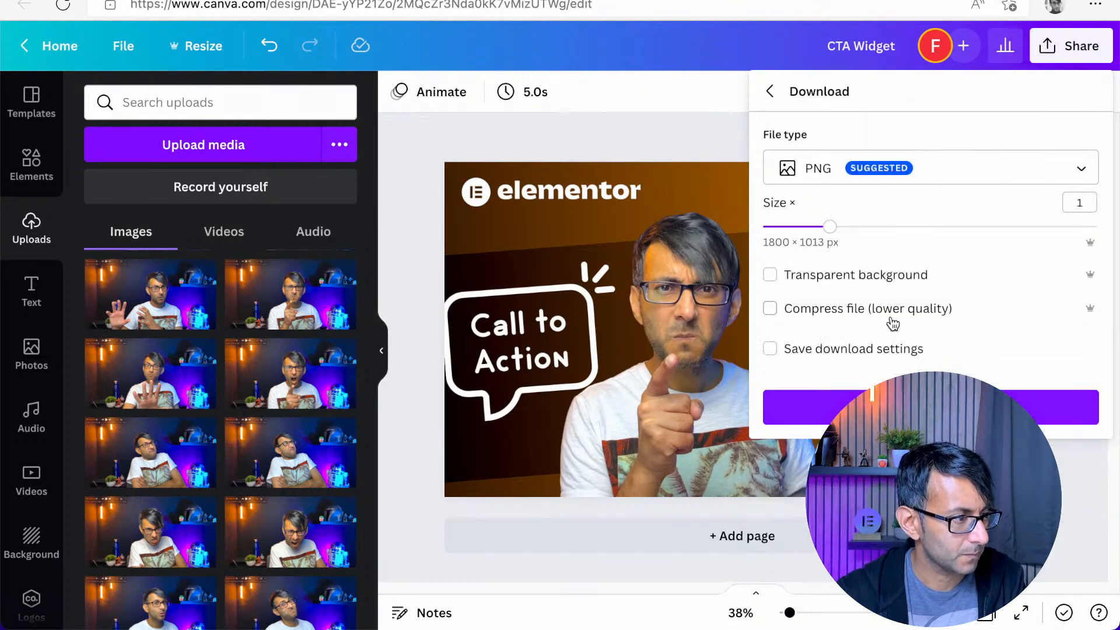
pyautogui.click(930, 407)
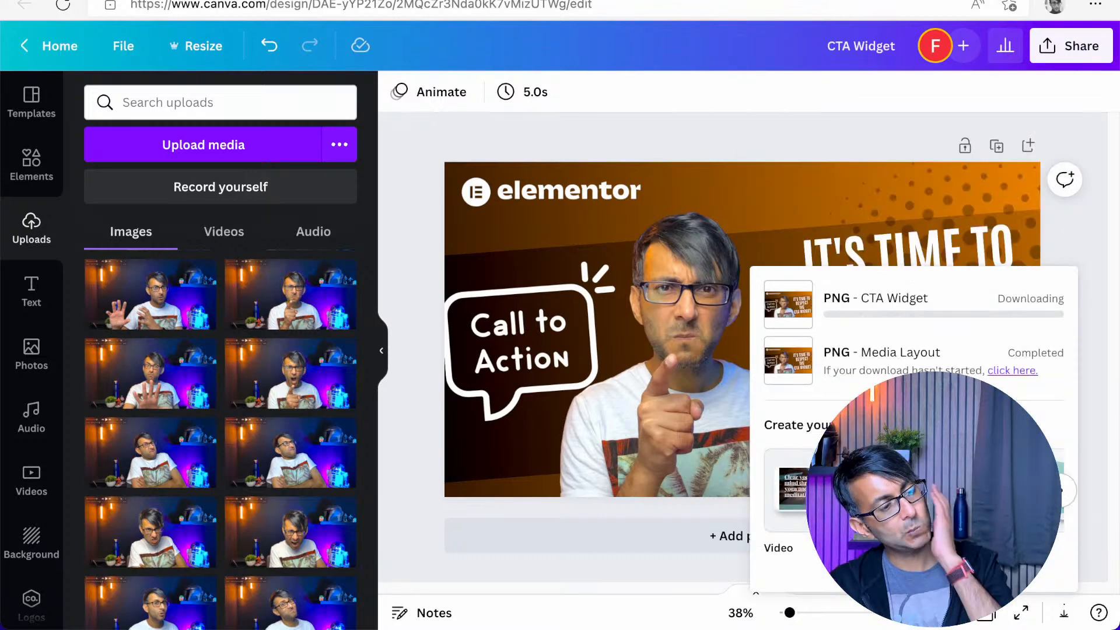
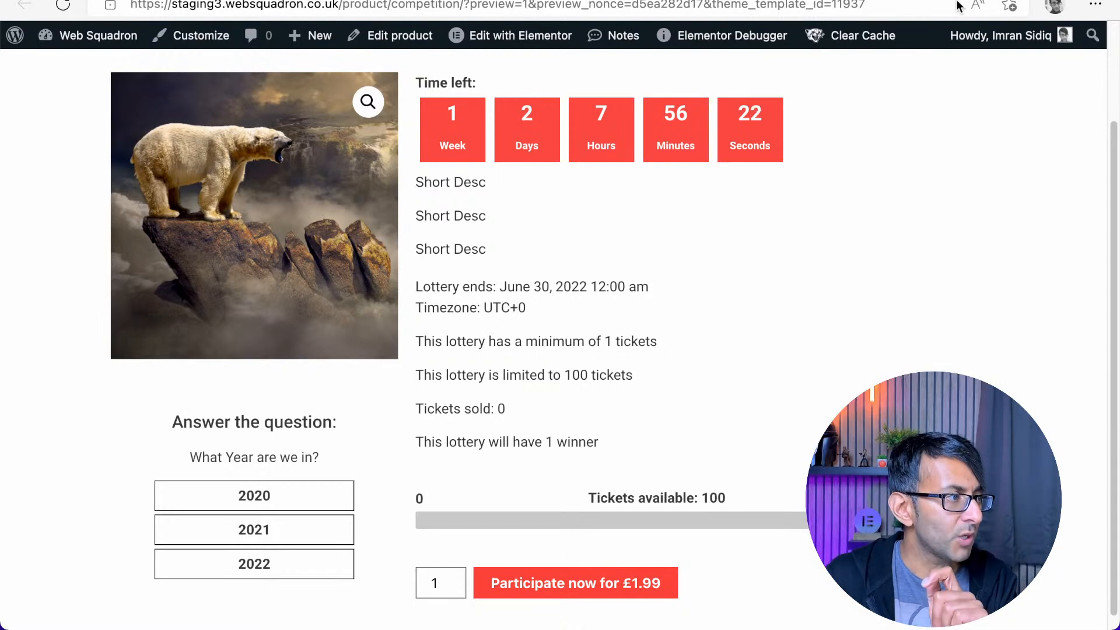
# Search the web for bulk resize photos in a new tab and open the bulkresizephotos.com site
pyautogui.hotkey('ctrl', 't')
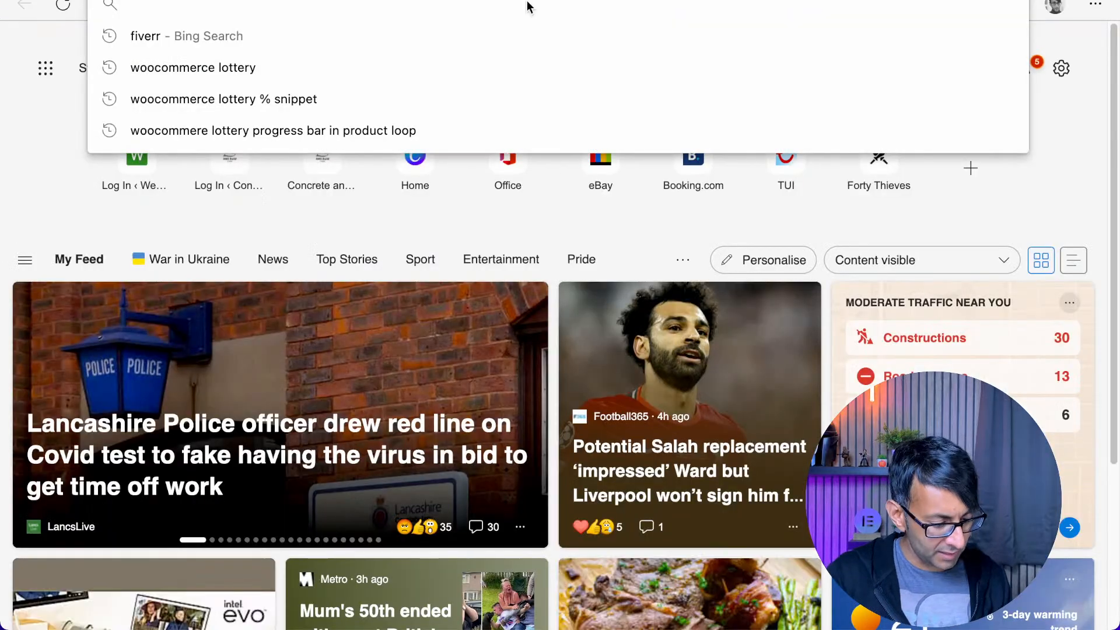
pyautogui.write('bulkresi')
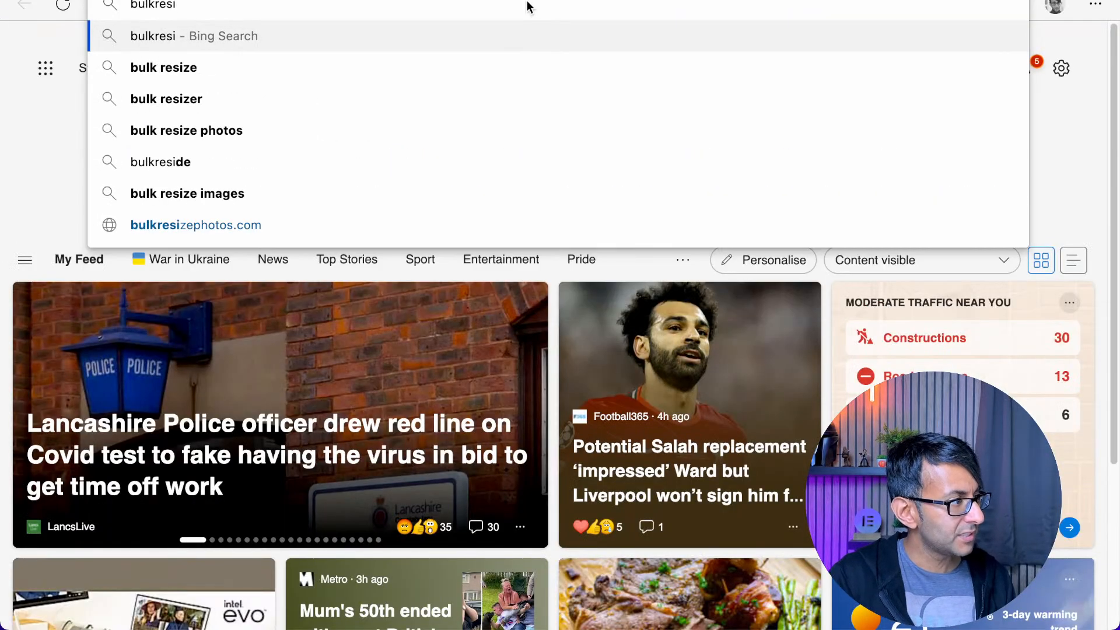
pyautogui.click(387, 124)
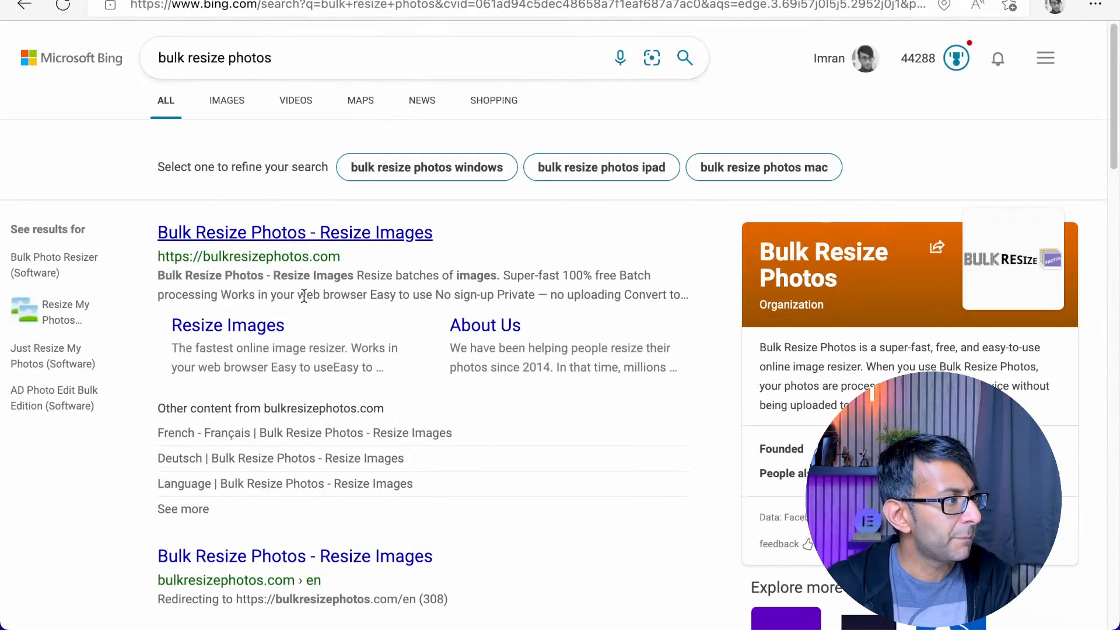
pyautogui.click(355, 234)
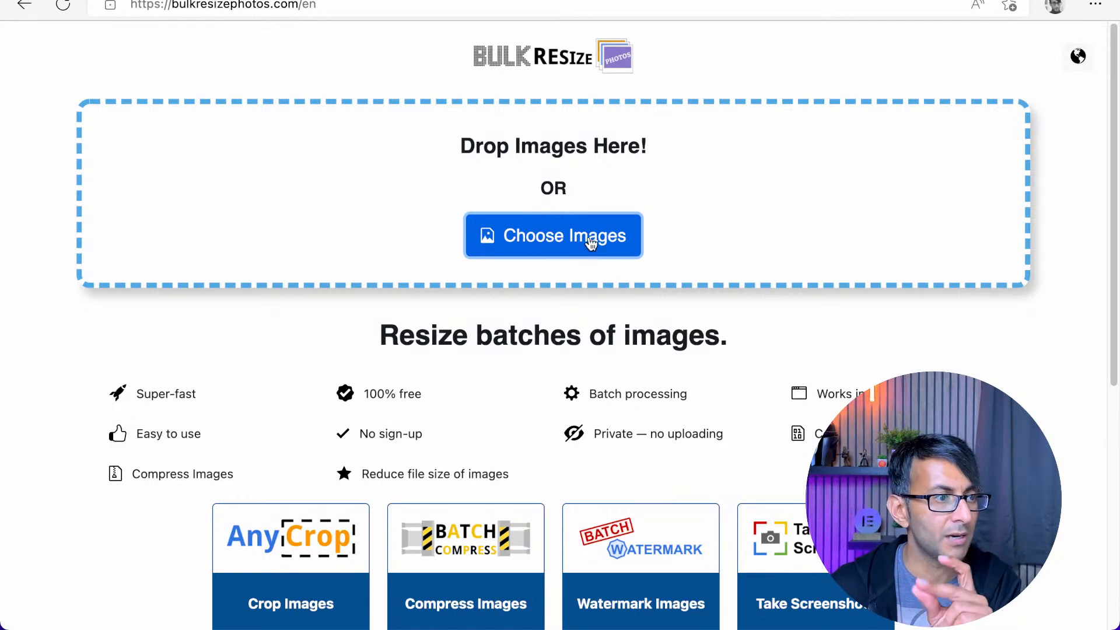
# Load all 13 PNG cut-outs, 1.png to 13.png, from the 1500 × 1500 px folder in Downloads into the resizer
pyautogui.click(591, 243)
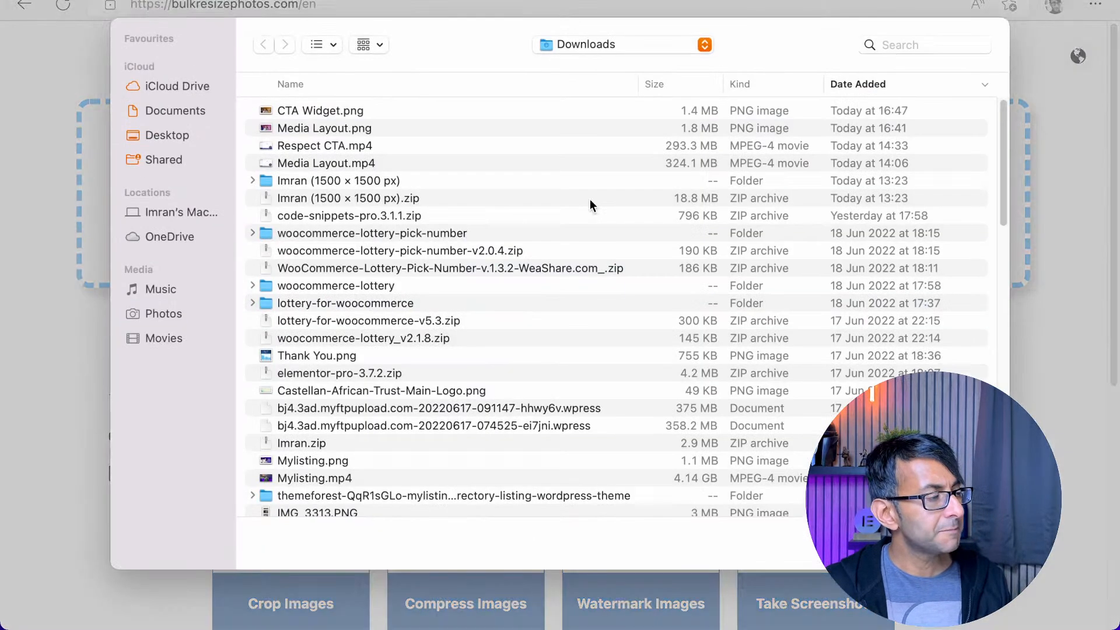
pyautogui.click(253, 180)
pyautogui.click(308, 199)
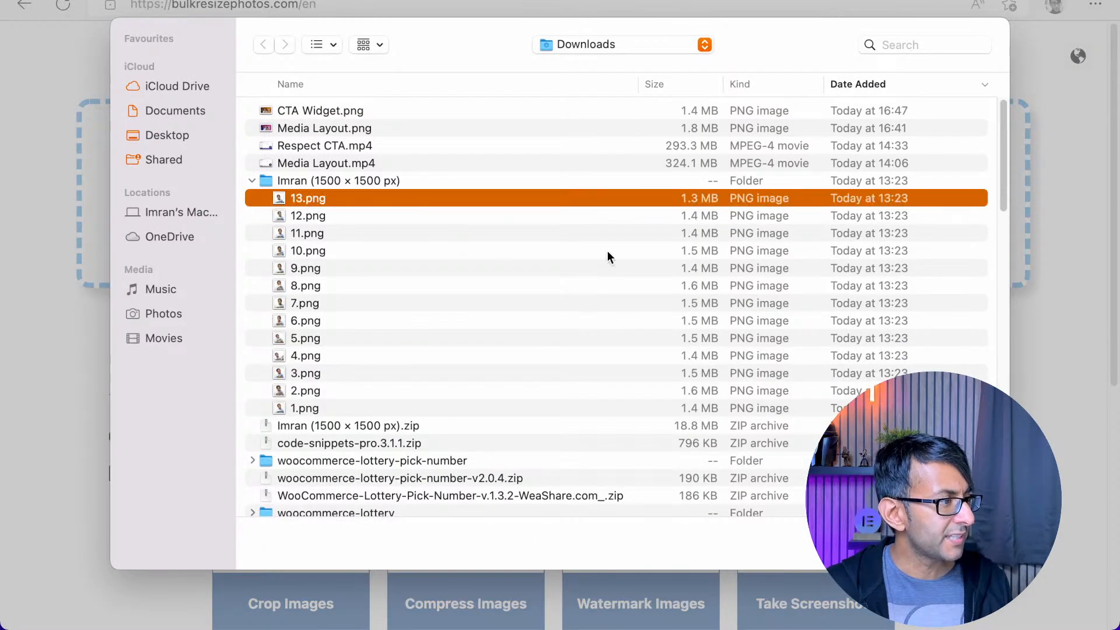
pyautogui.keyDown('shift'); pyautogui.click(336, 400); pyautogui.keyUp('shift')
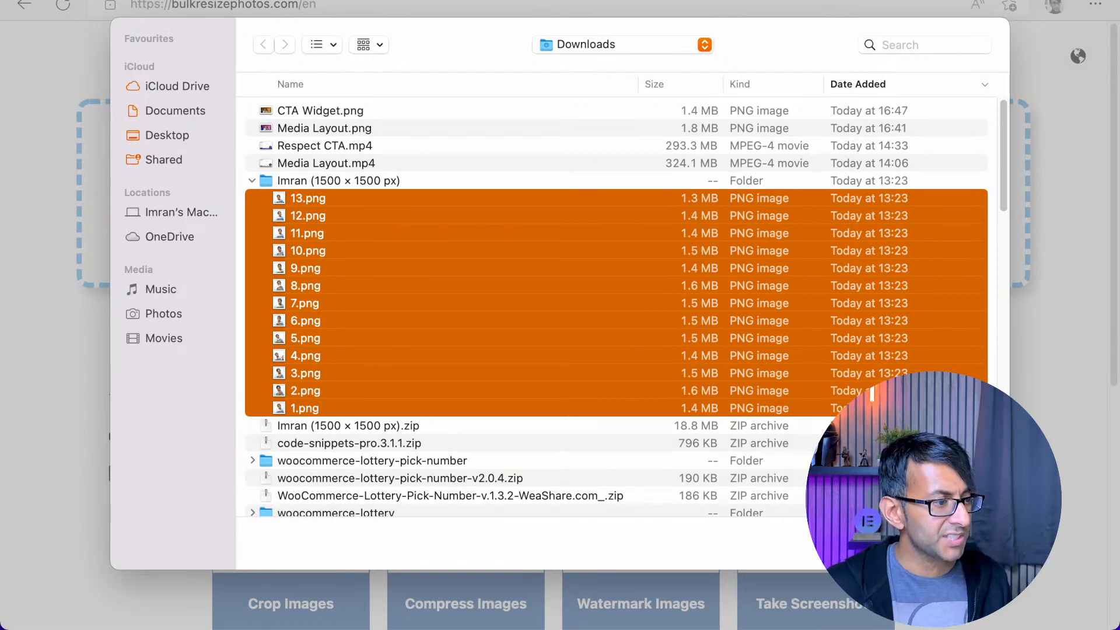
pyautogui.click(962, 543)
# Convert the loaded images to WEBP at 100% of their original dimensions and dismiss the downloads list
pyautogui.moveTo(559, 156); pyautogui.dragTo(501, 155)
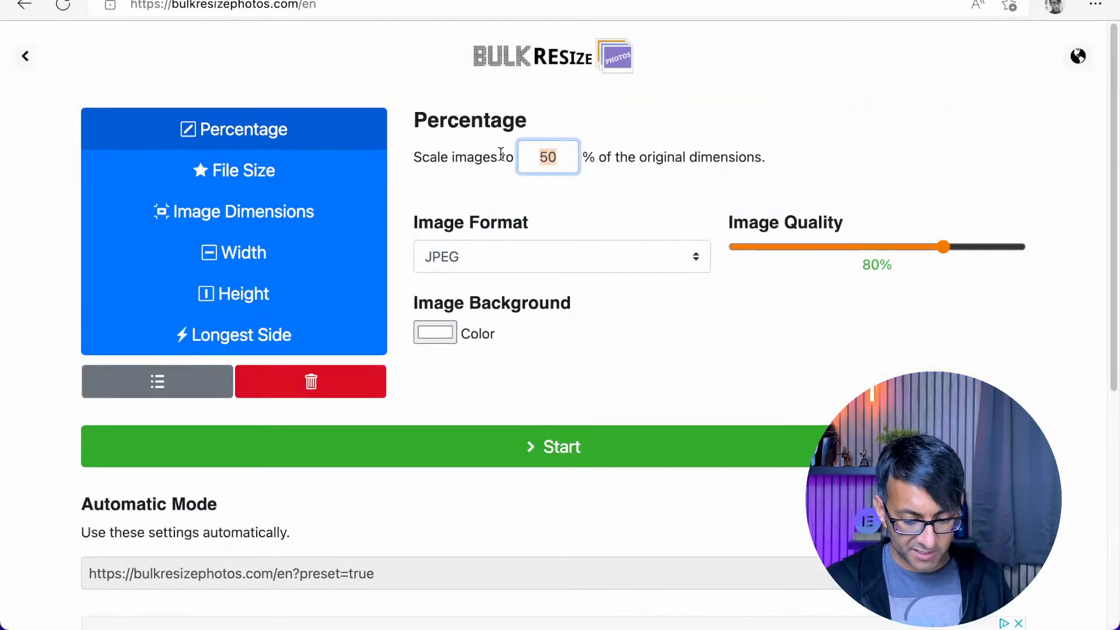
pyautogui.write('100')
pyautogui.click(569, 251)
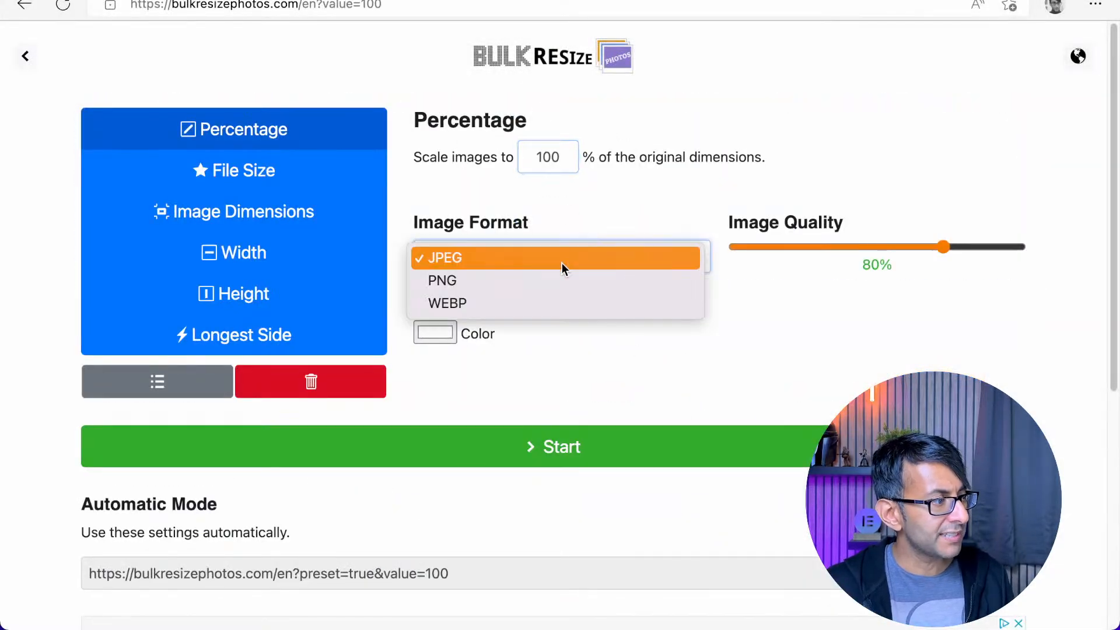
pyautogui.click(518, 301)
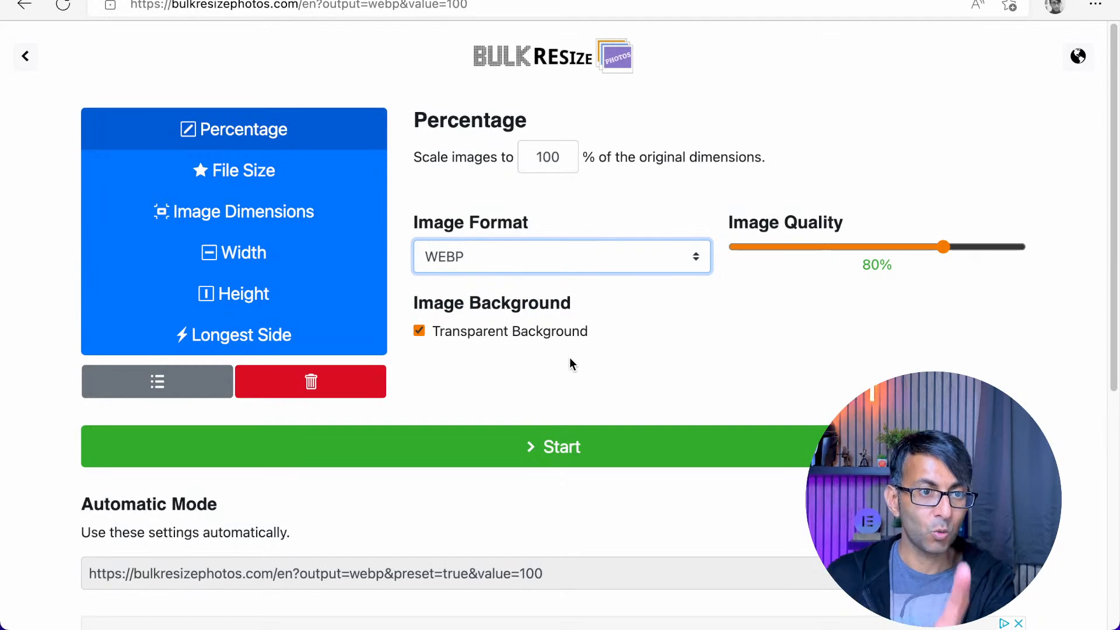
pyautogui.click(588, 459)
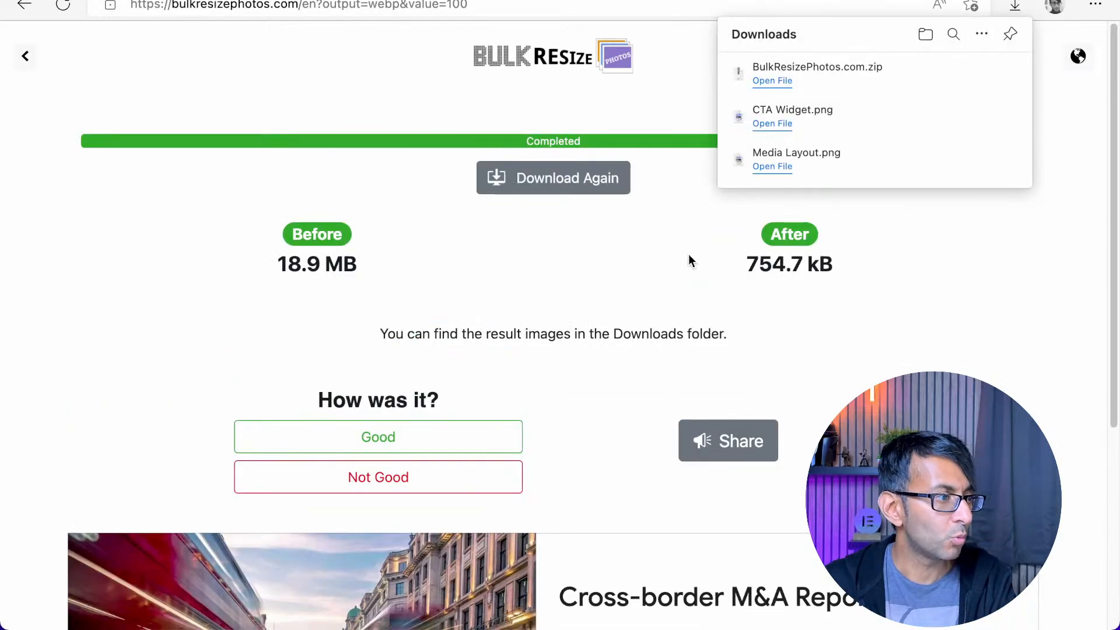
pyautogui.click(1038, 261)
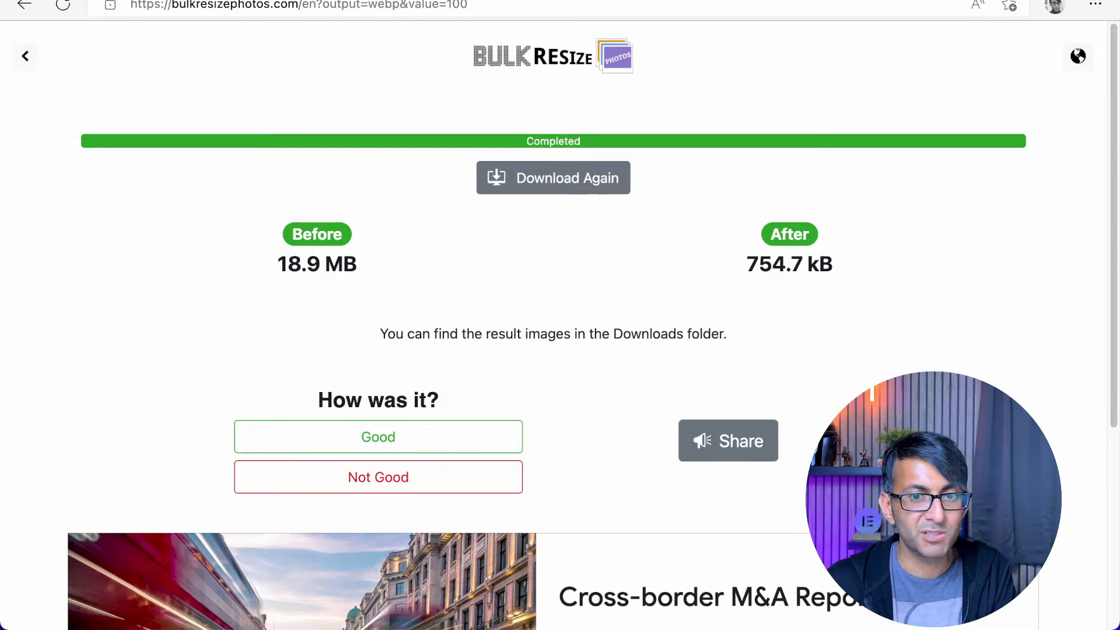
# Switch to Finder, extract BulkResizePhotos.com.zip in Downloads, and expand the extracted folder to view its WebP files
pyautogui.moveTo(1119, 1); pyautogui.dragTo(441, 25)
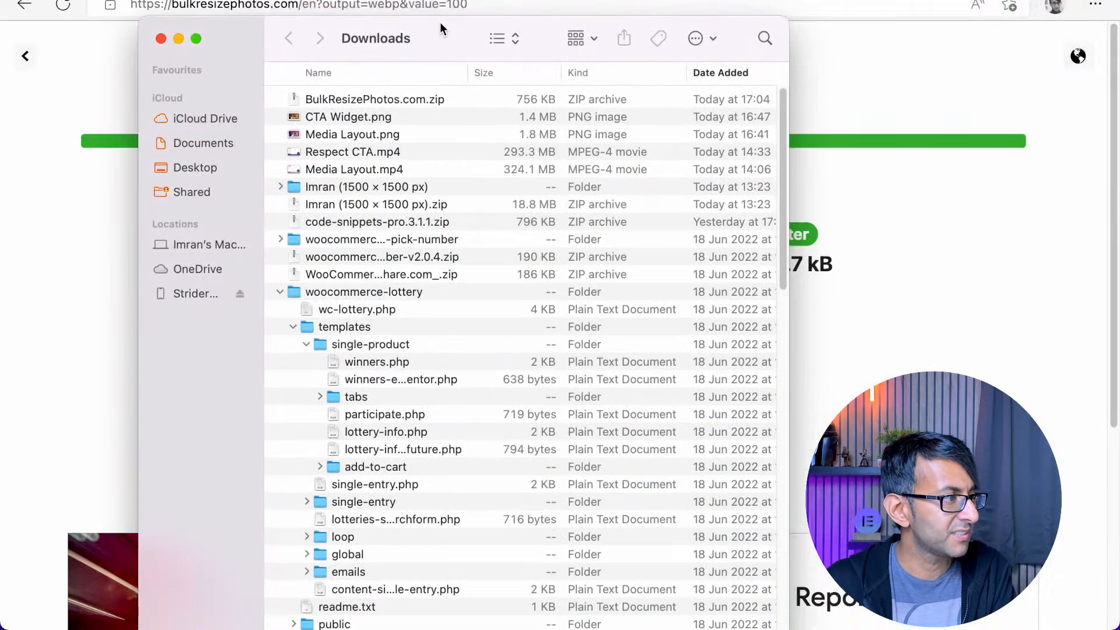
pyautogui.doubleClick(390, 101)
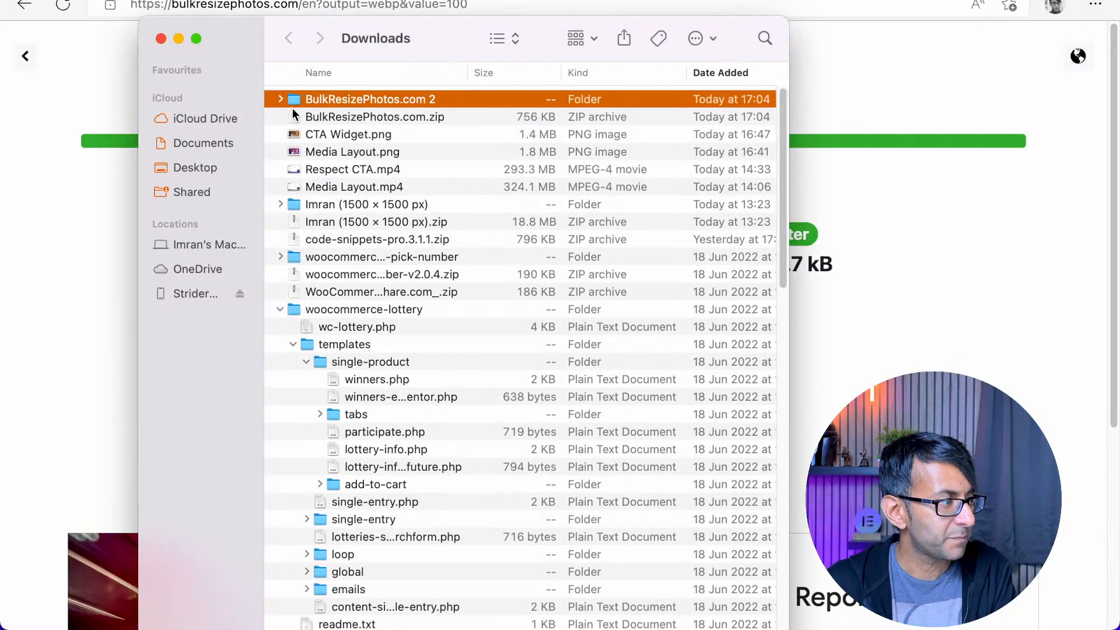
pyautogui.click(281, 101)
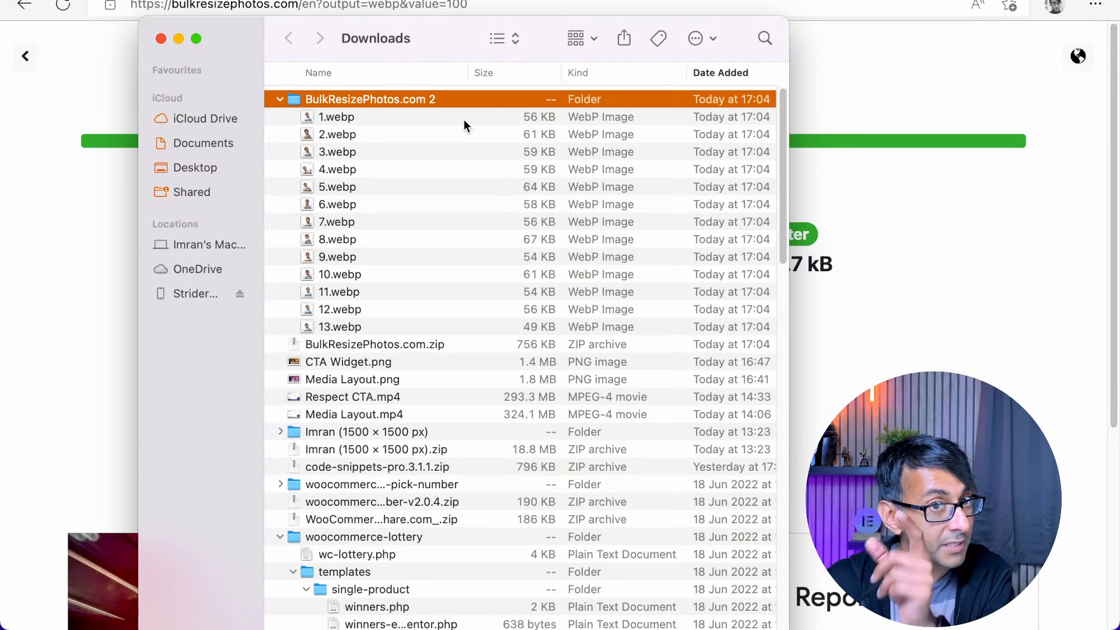
pyautogui.click(161, 38)
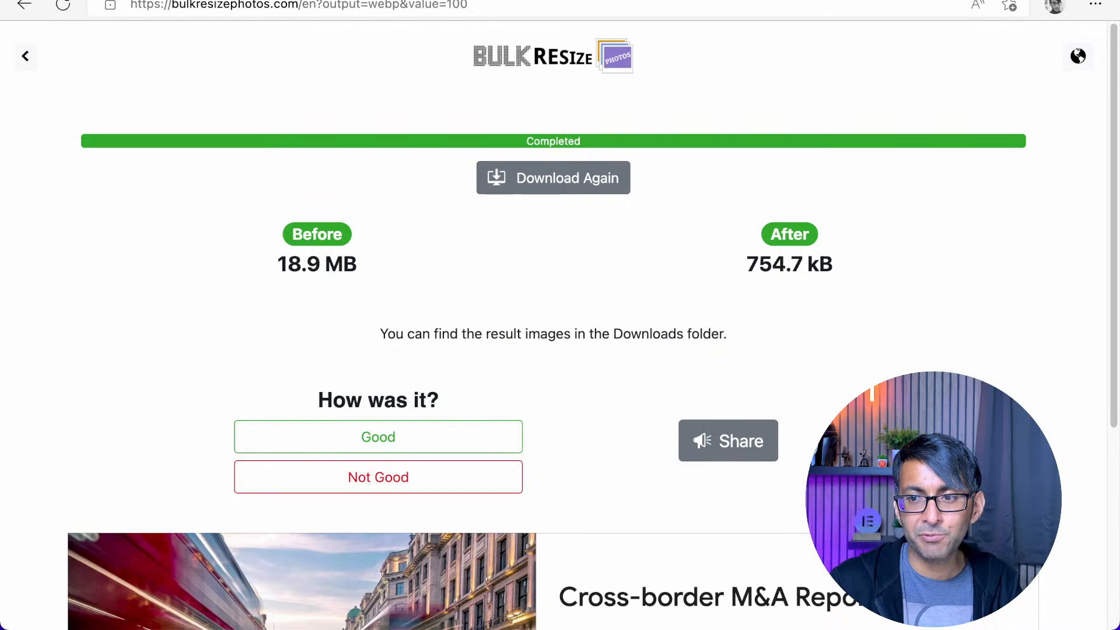
# Open 13.png and 13.webp from Downloads in Finder to compare their image quality
pyautogui.press('super+Tab')
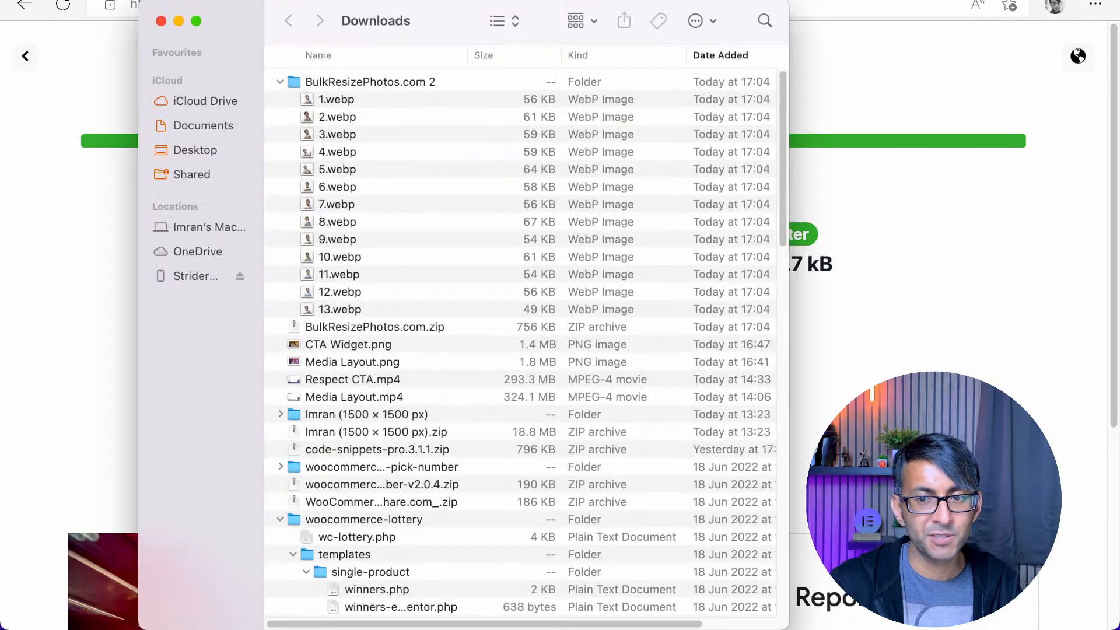
pyautogui.click(280, 414)
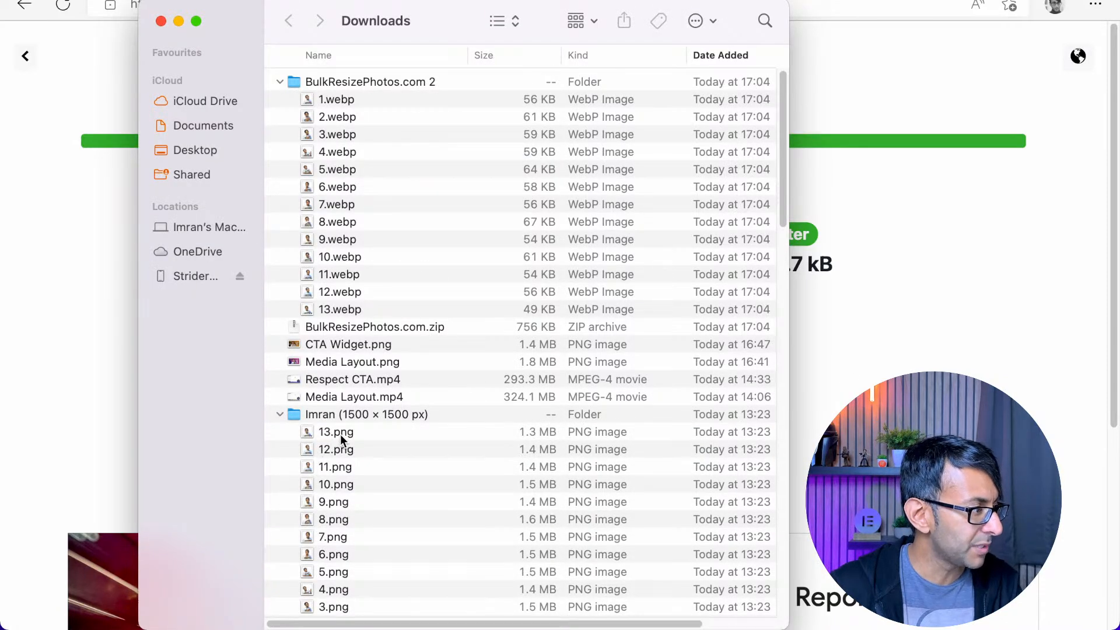
pyautogui.doubleClick(342, 432)
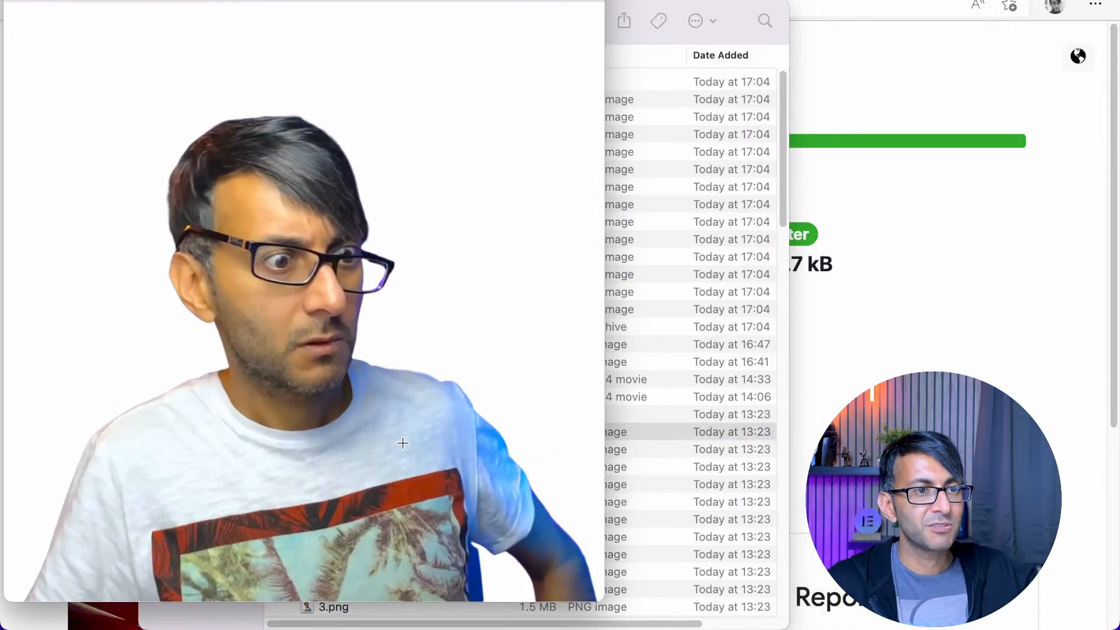
pyautogui.click(666, 40)
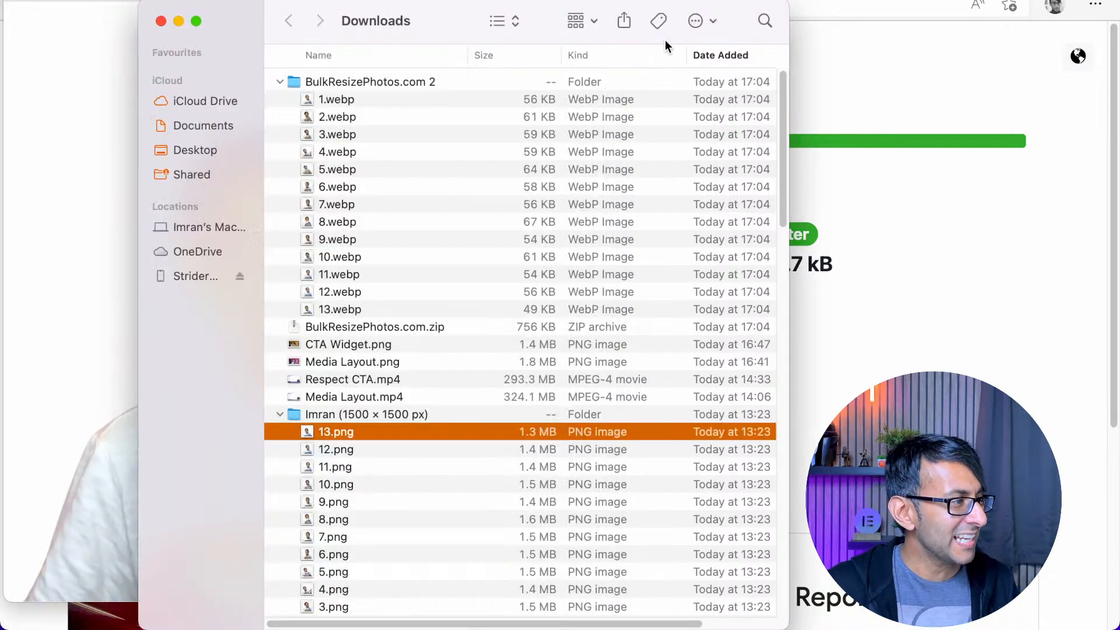
pyautogui.doubleClick(382, 310)
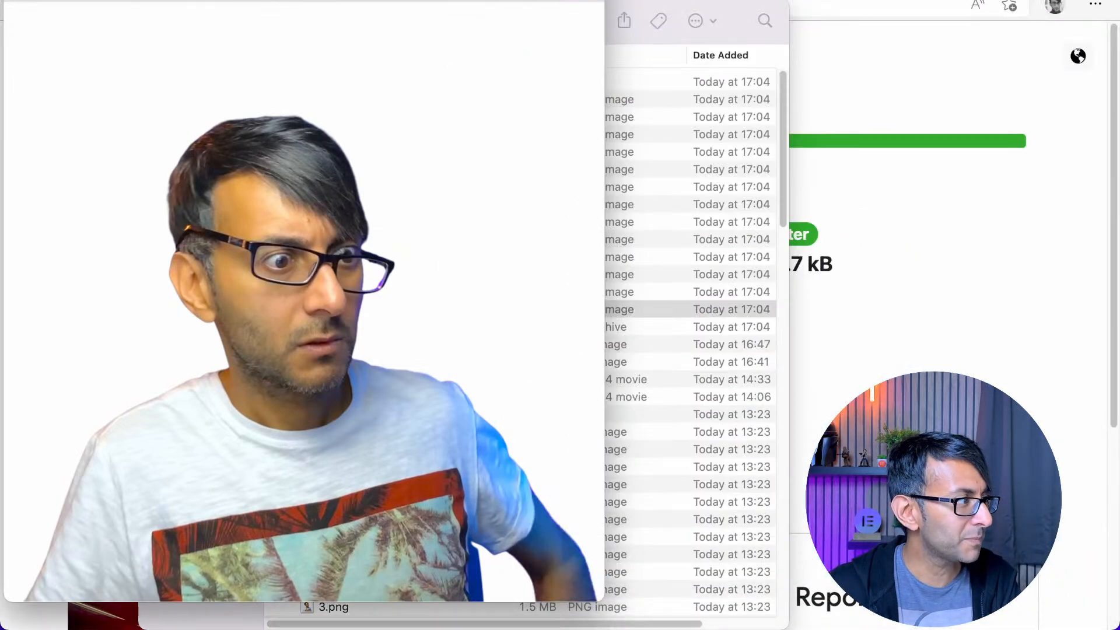
pyautogui.press('space')
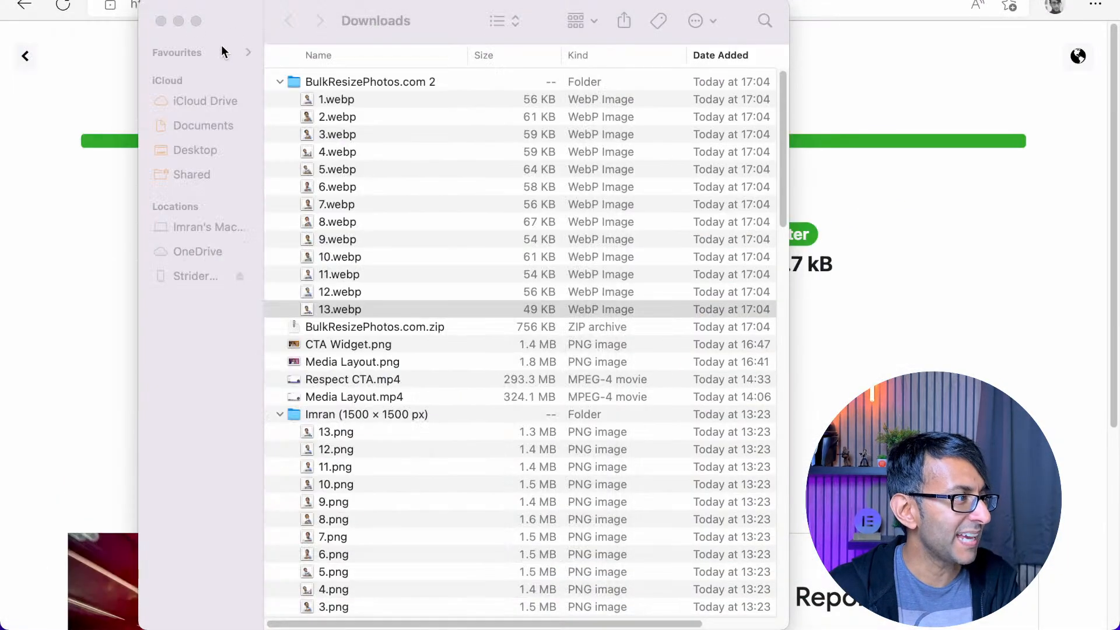
pyautogui.click(161, 21)
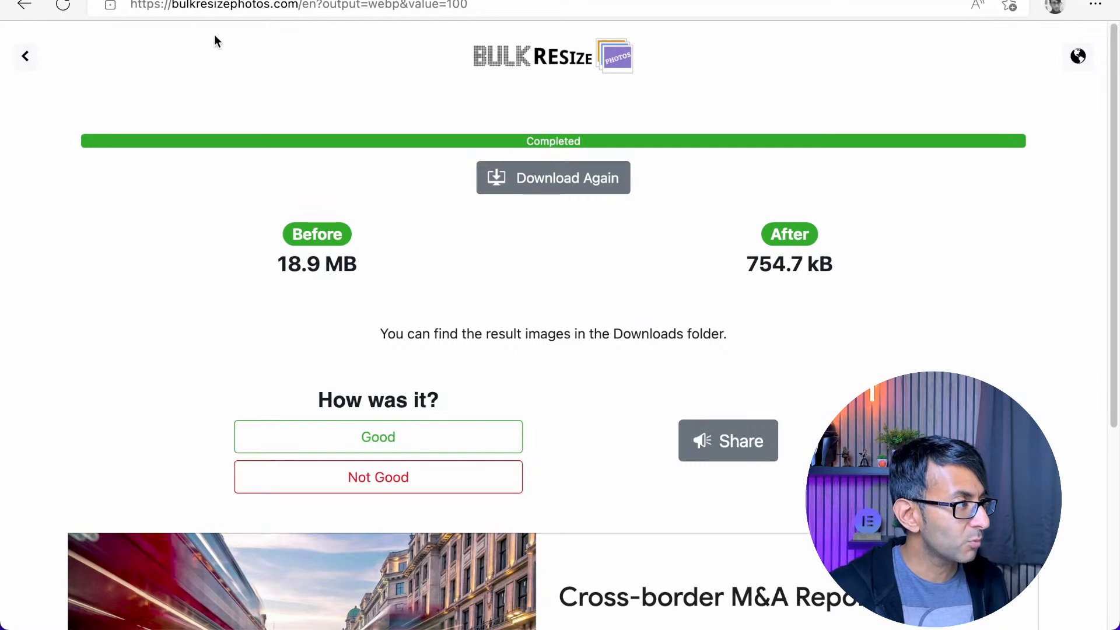
# Go from the Elementor editor to the staging site's WordPress dashboard and open the page for uploading new media
pyautogui.click(126, 0)
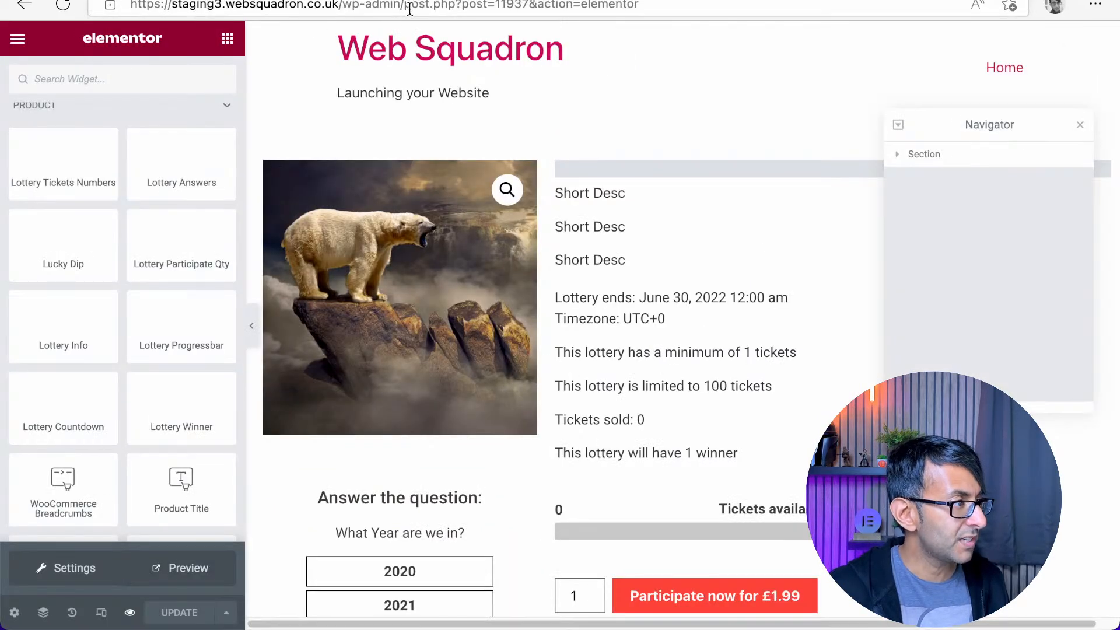
pyautogui.moveTo(406, 5); pyautogui.dragTo(1006, 30)
pyautogui.press('BackSpace')
pyautogui.press('Return')
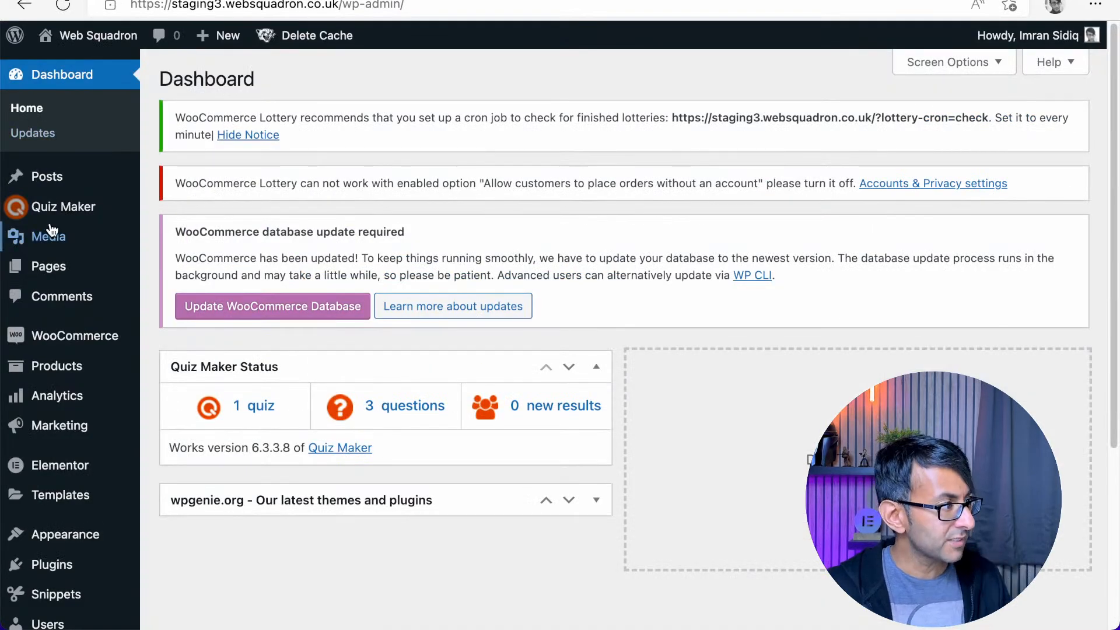
pyautogui.moveTo(60, 206)
pyautogui.moveTo(45, 238)
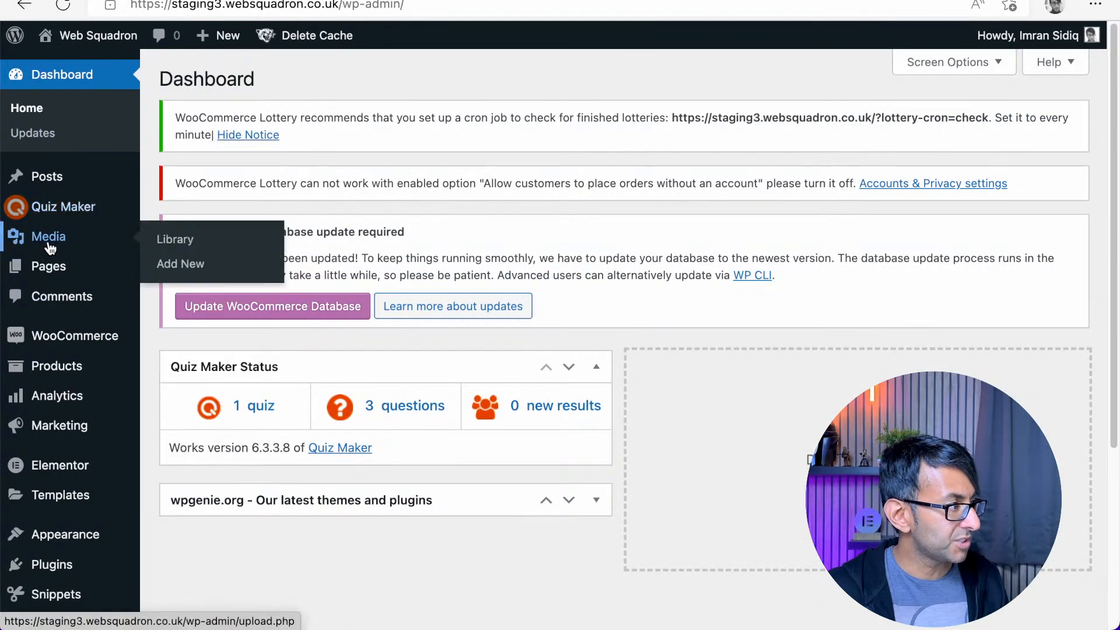
pyautogui.click(183, 265)
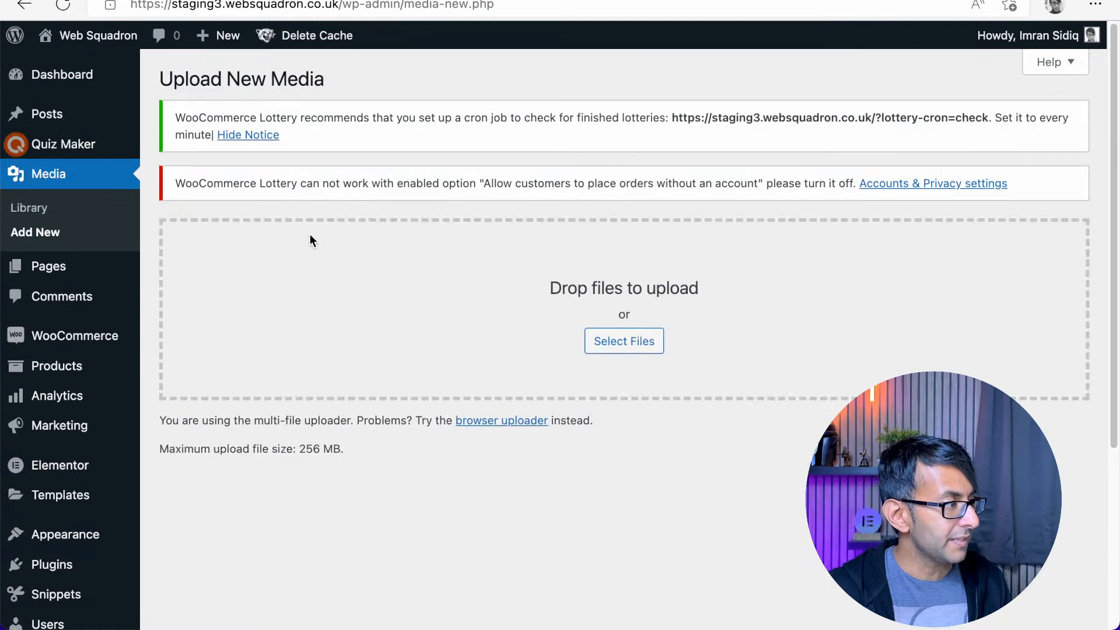
# Upload 1.webp, 2.webp and 3.webp from the BulkResizePhotos.com 2 folder in Downloads to the media library
pyautogui.click(604, 339)
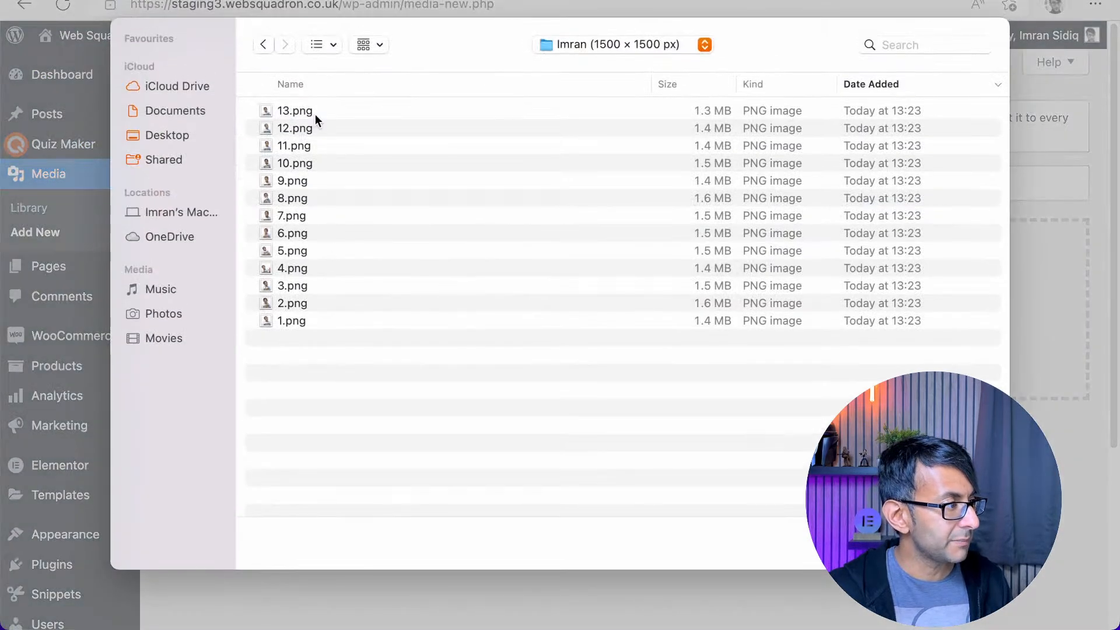
pyautogui.click(628, 44)
pyautogui.click(580, 65)
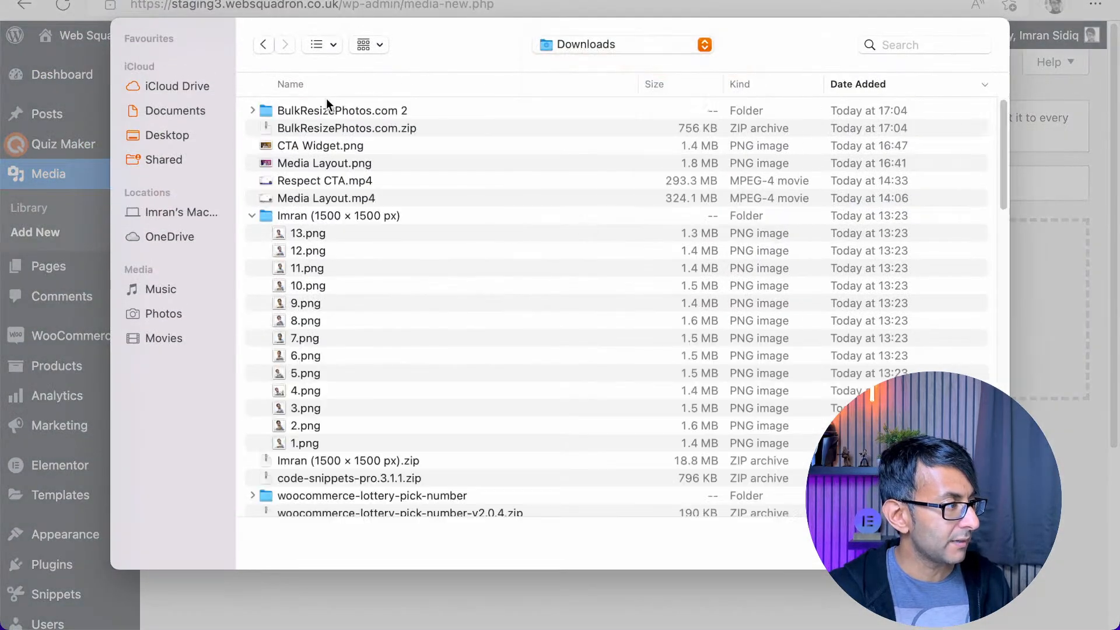
pyautogui.click(253, 111)
pyautogui.moveTo(326, 129); pyautogui.dragTo(338, 163)
pyautogui.press('Return')
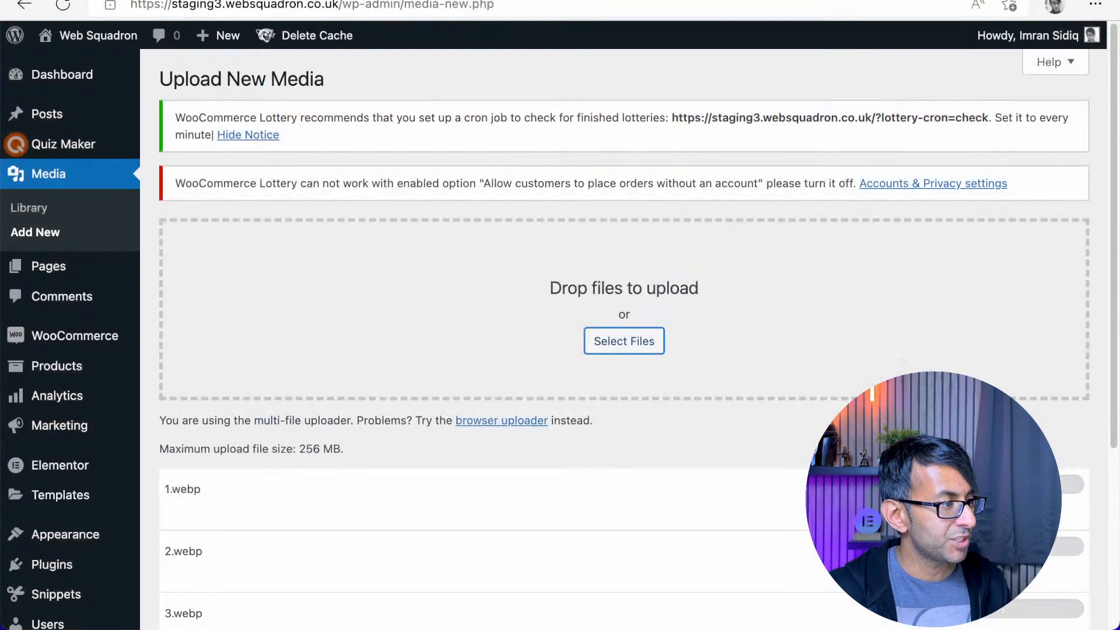
pyautogui.scroll(-2, 803, 376)
pyautogui.scroll(-3, 694, 467)
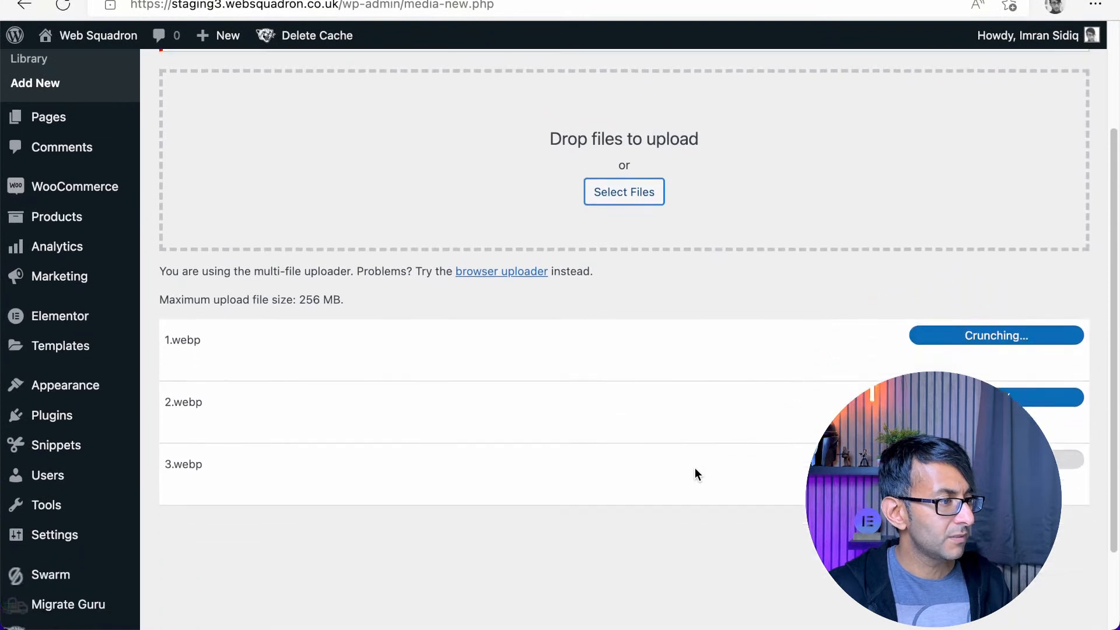
pyautogui.scroll(-3, 681, 468)
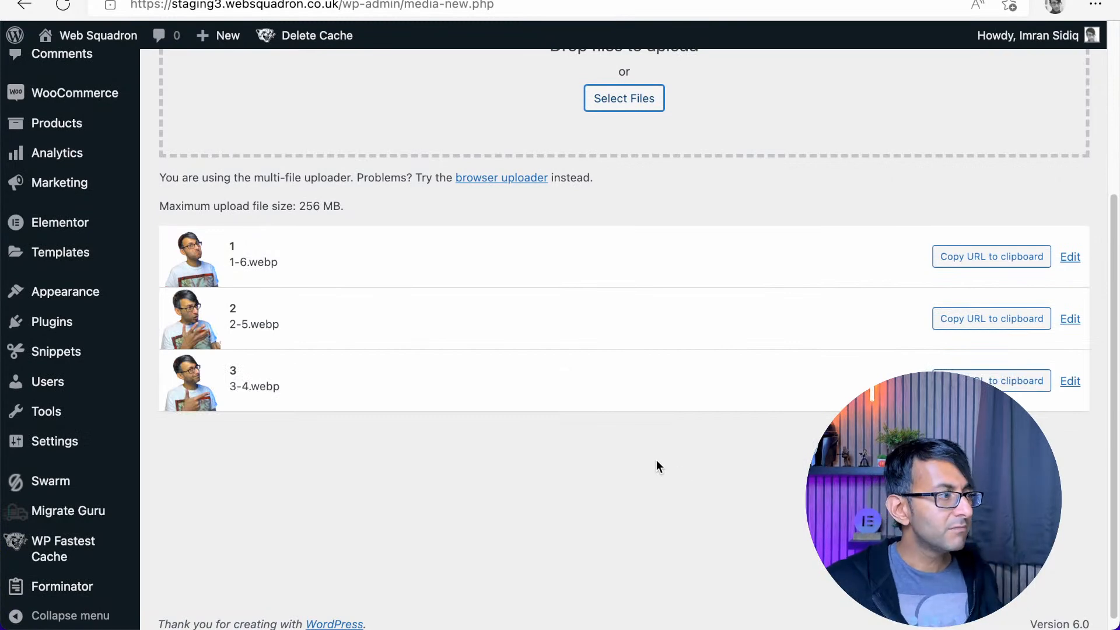
# Return from the media upload page to the dashboard and switch to the lottery product's preview page
pyautogui.scroll(5, 246, 246)
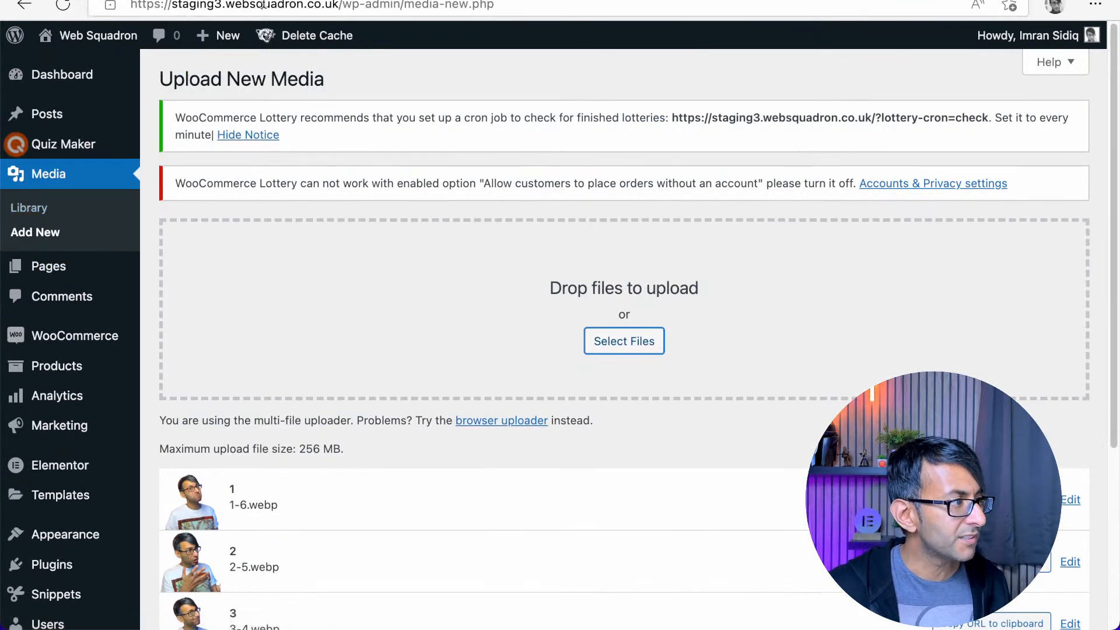
pyautogui.click(28, 7)
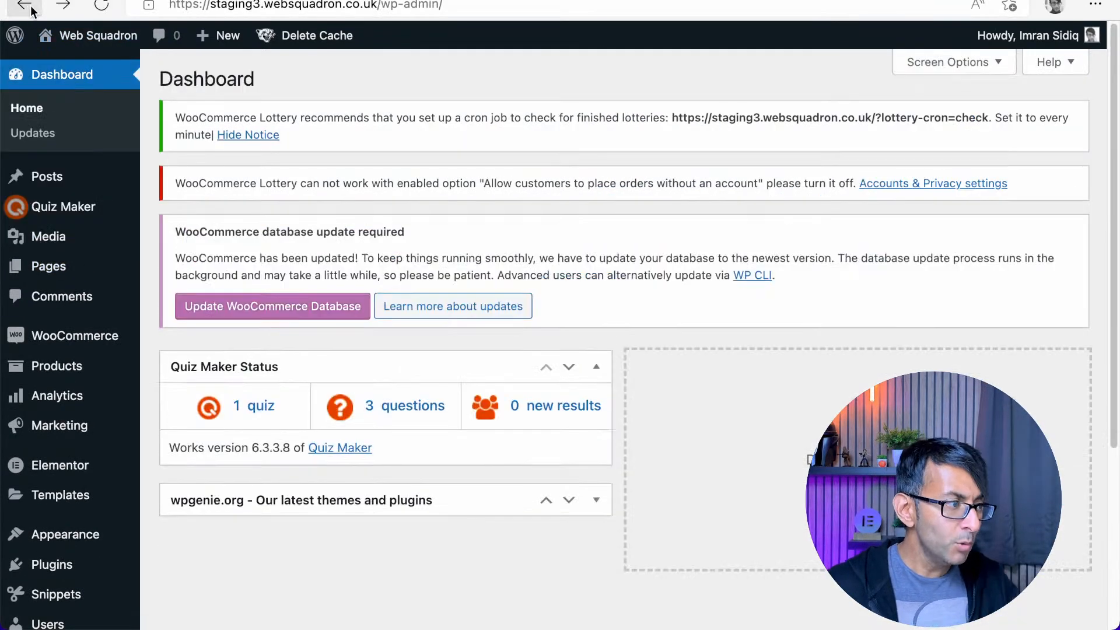
pyautogui.click(403, 0)
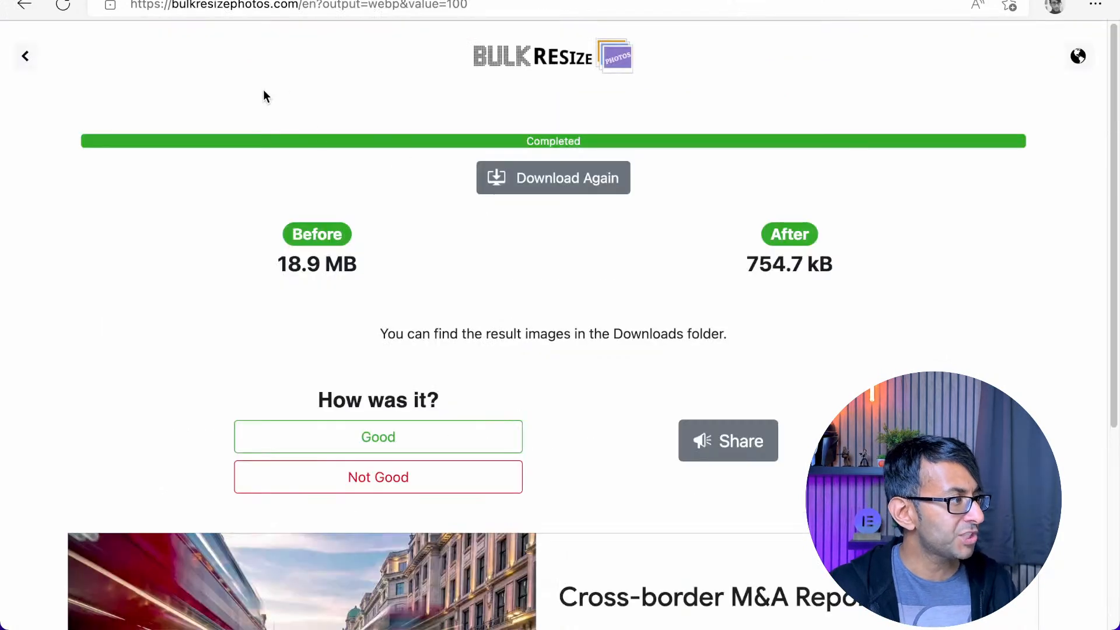
# Switch to the Bulk Resize Photos site, start choosing images and go up to the Downloads folder
pyautogui.click(519, 62)
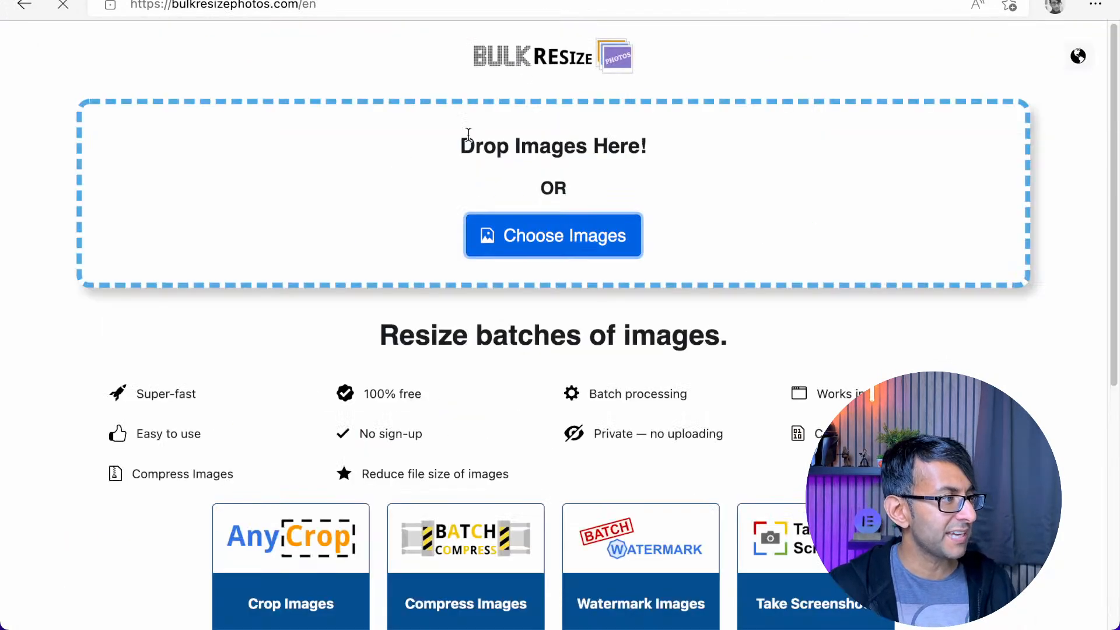
pyautogui.click(548, 238)
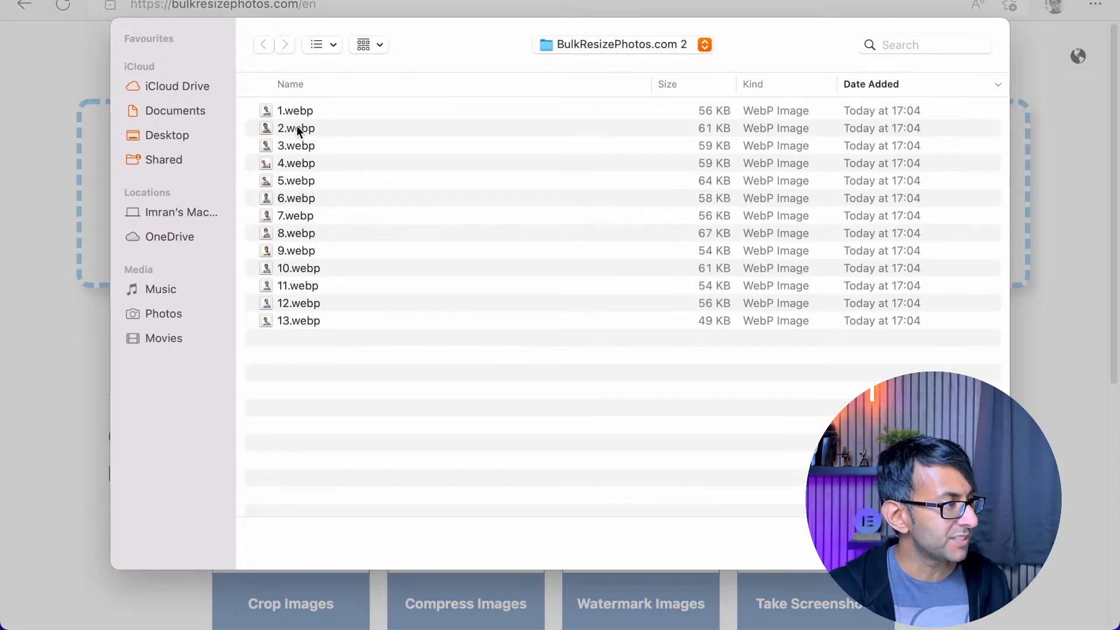
pyautogui.click(615, 52)
pyautogui.click(599, 69)
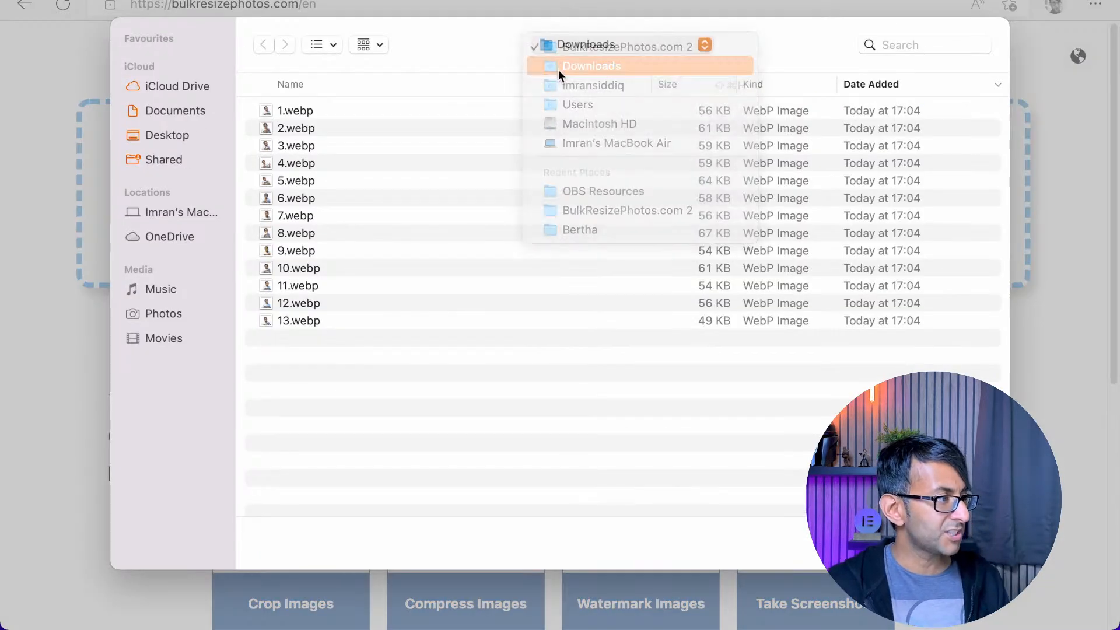
# Load 1.png through 13.png from the Imran (1500 × 1500 px) folder, plus Media Layout.png and CTA Widget.png, into the resizer
pyautogui.click(327, 455)
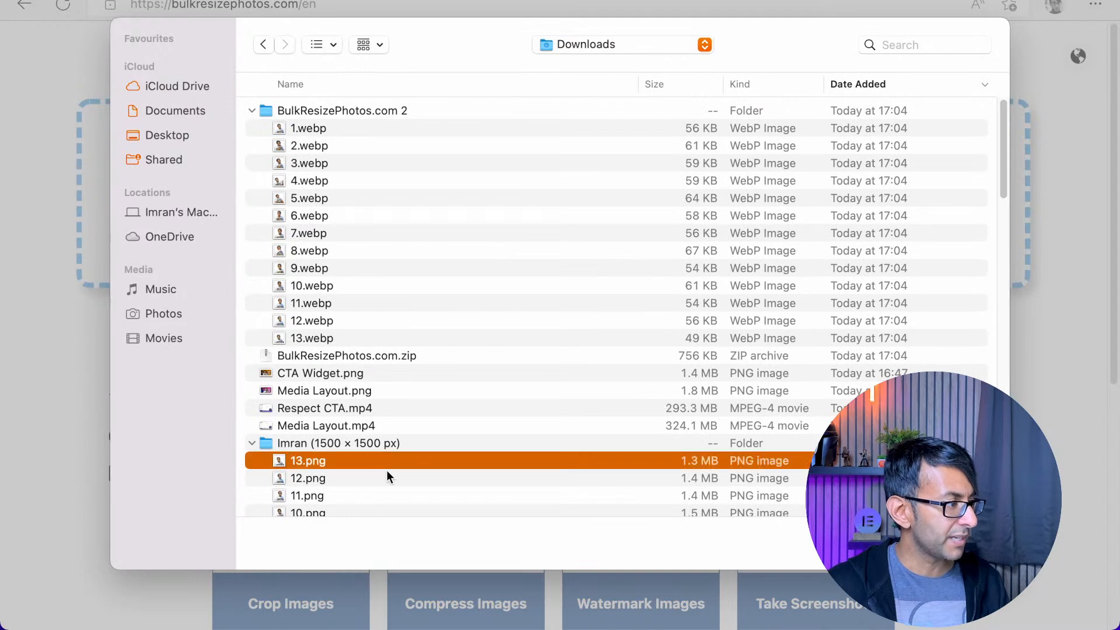
pyautogui.scroll(-5, 385, 470)
pyautogui.keyDown('shift'); pyautogui.click(342, 446); pyautogui.keyUp('shift')
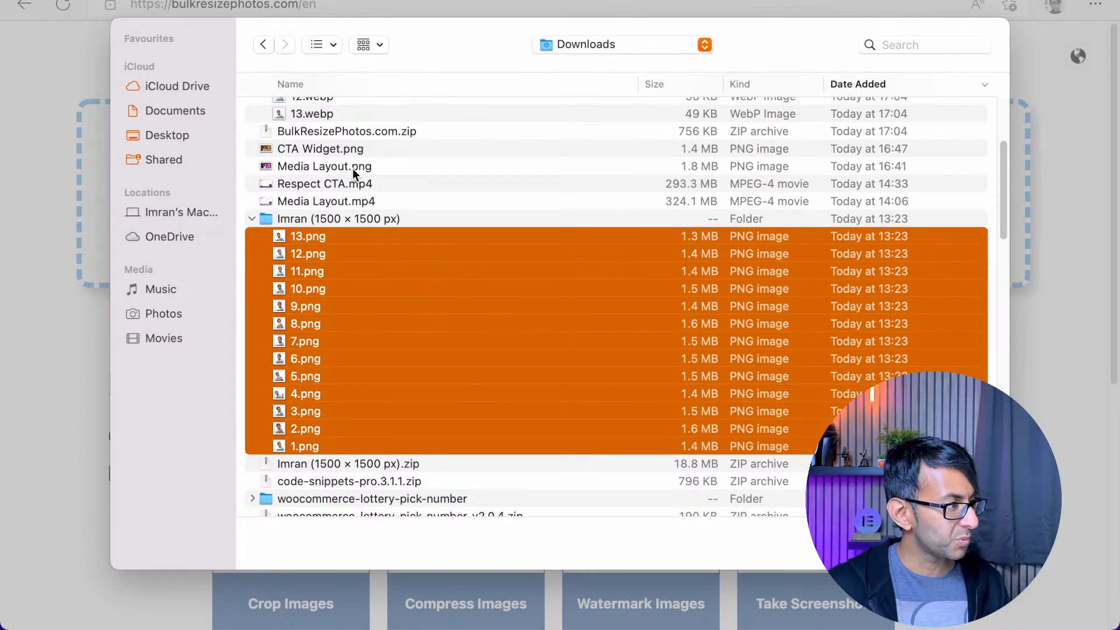
pyautogui.keyDown('super'); pyautogui.click(353, 168); pyautogui.keyUp('super')
pyautogui.keyDown('super'); pyautogui.click(361, 151); pyautogui.keyUp('super')
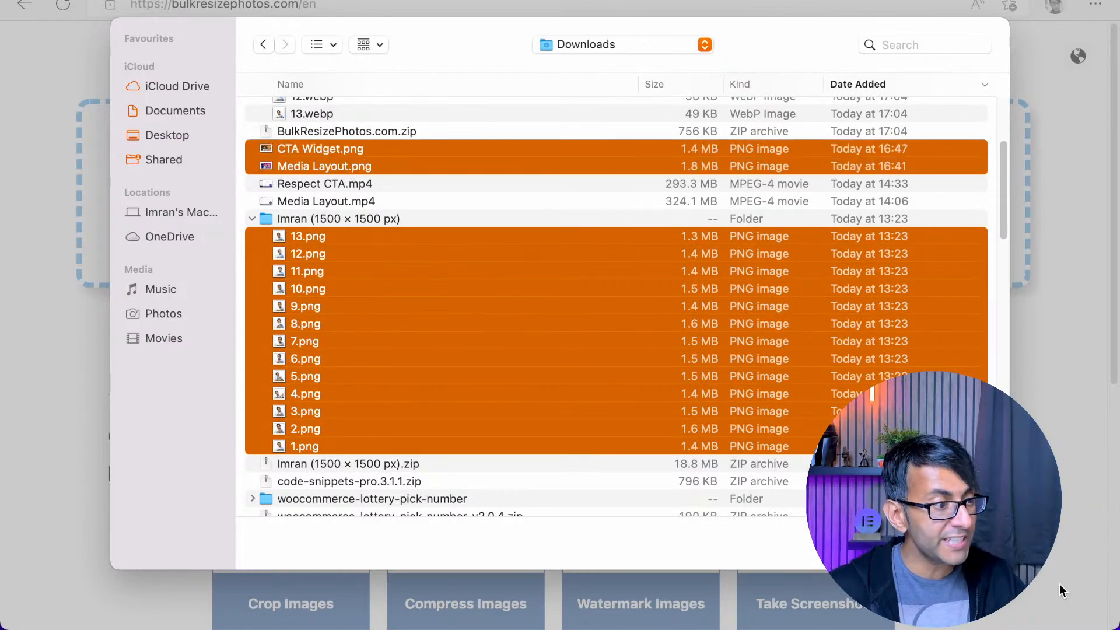
pyautogui.click(965, 543)
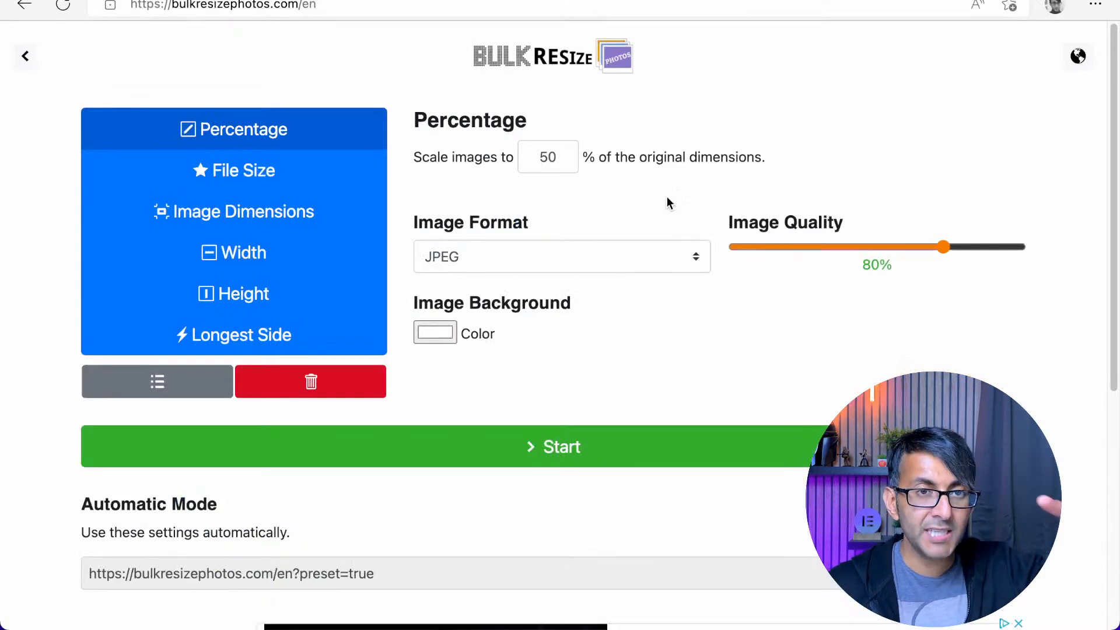
# Convert the loaded images to WEBP at 100% of their original dimensions and dismiss the downloads list
pyautogui.doubleClick(557, 157)
pyautogui.write('1')
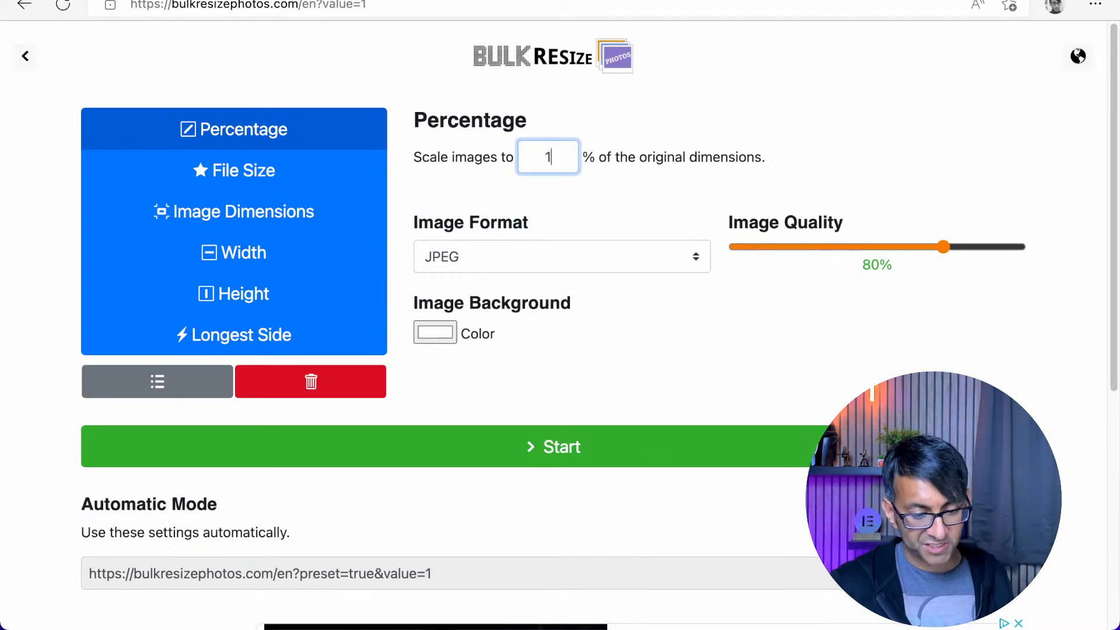
pyautogui.write('00')
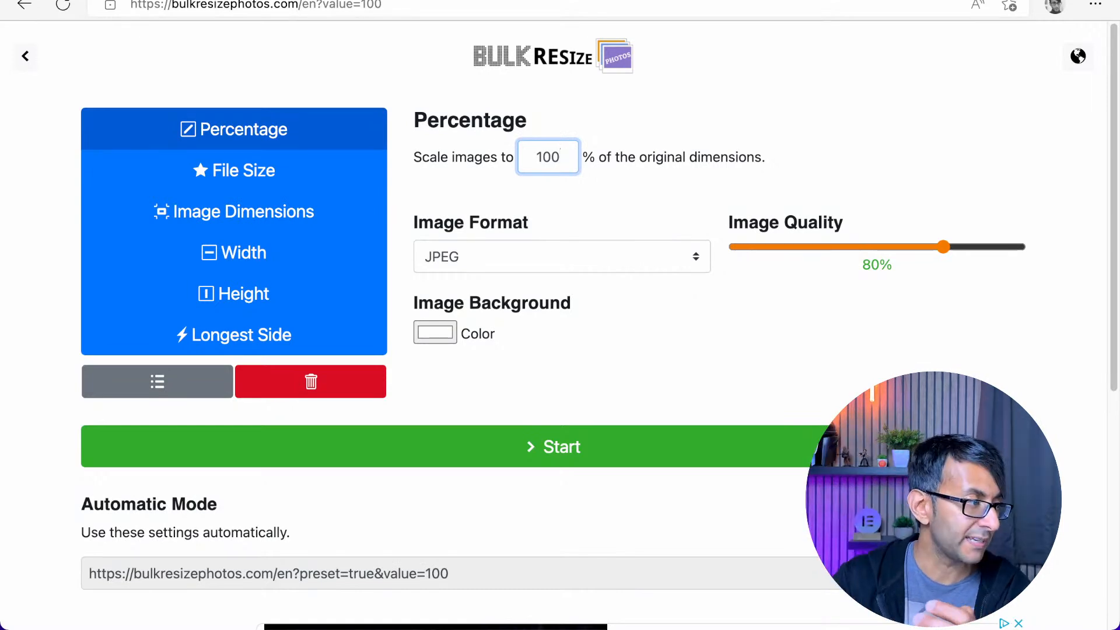
pyautogui.click(464, 257)
pyautogui.click(467, 302)
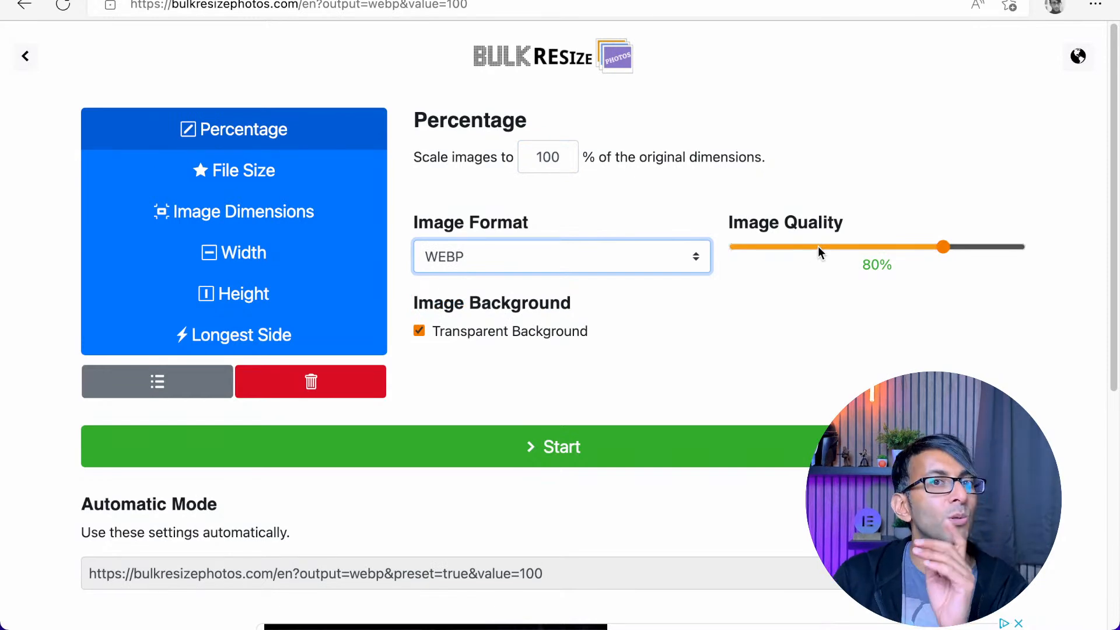
pyautogui.click(661, 444)
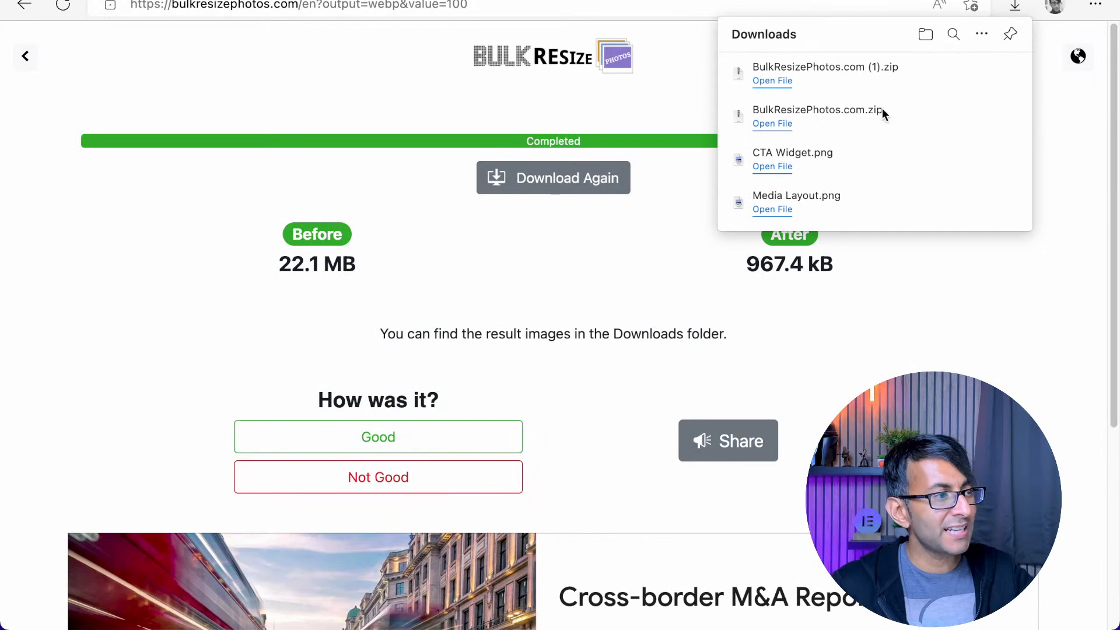
pyautogui.click(904, 351)
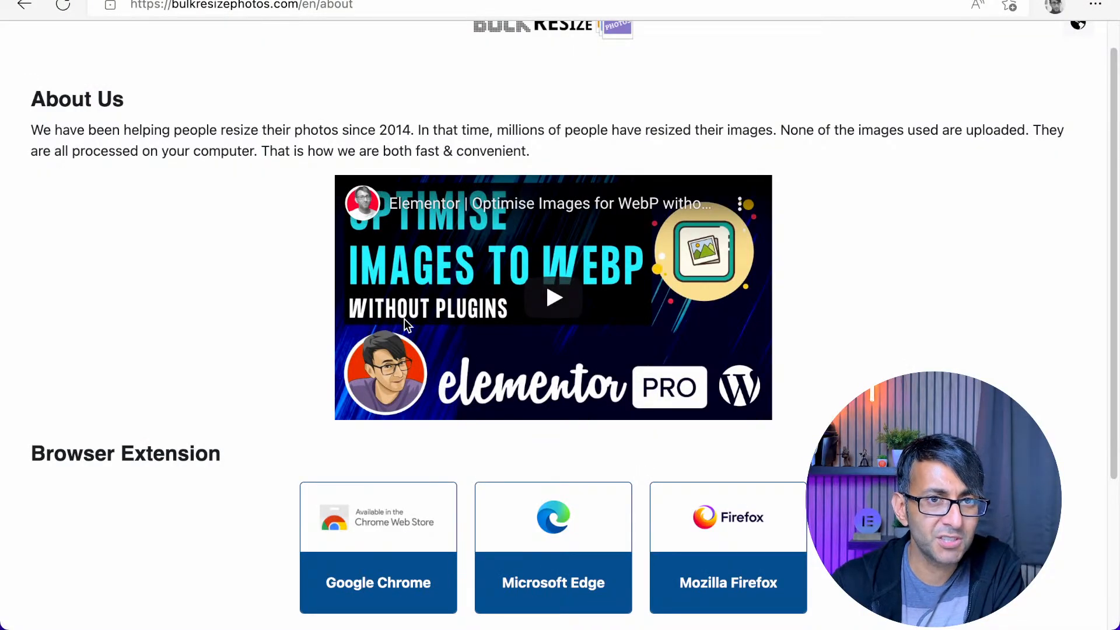
# Look over the Bulk Resize Photos About Us page and go back to the Bing search results
pyautogui.scroll(1, 396, 262)
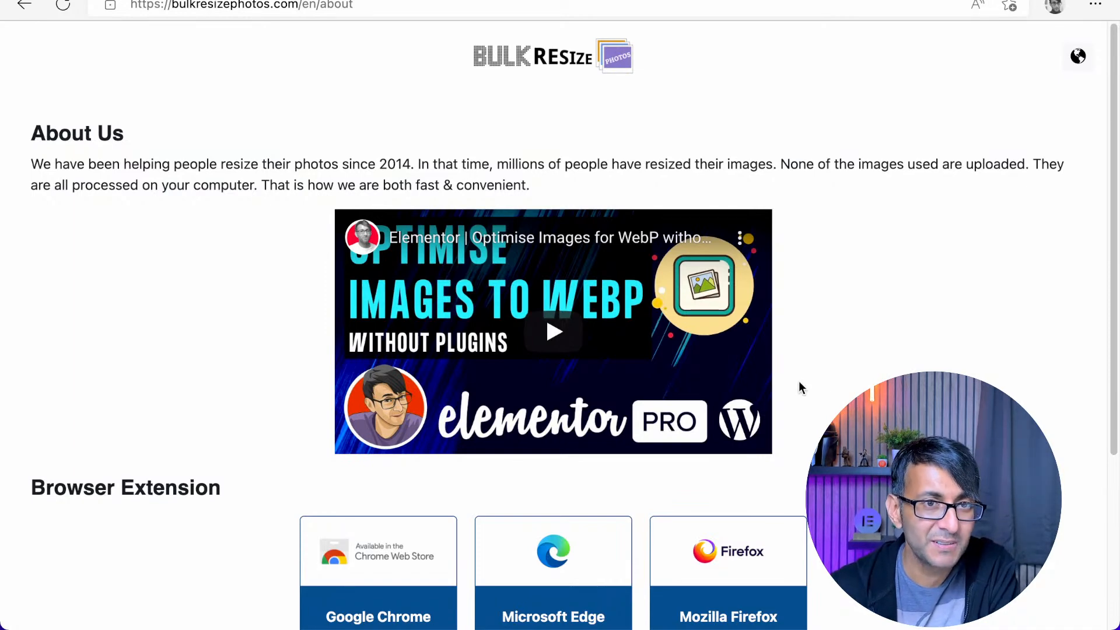
pyautogui.scroll(-2, 800, 384)
pyautogui.scroll(2, 653, 360)
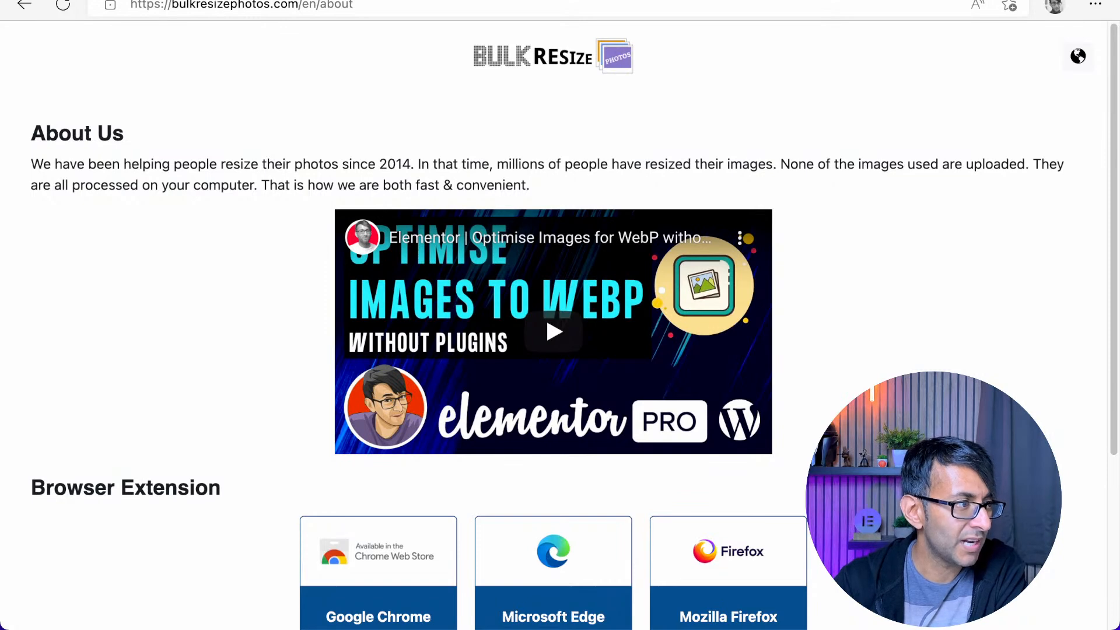
pyautogui.hotkey('alt', 'Left')
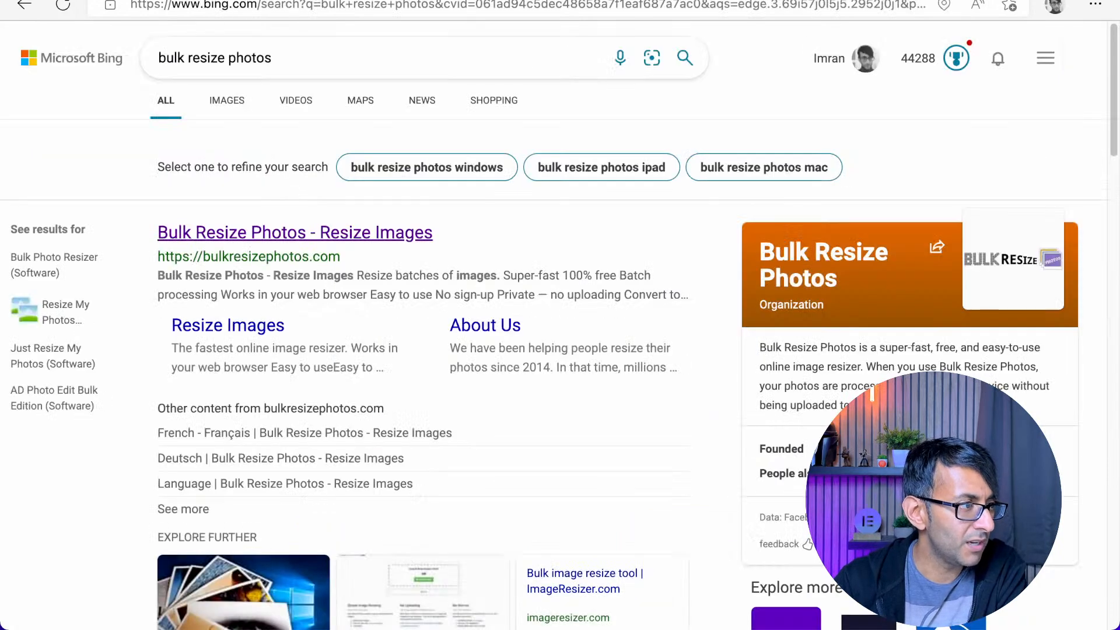
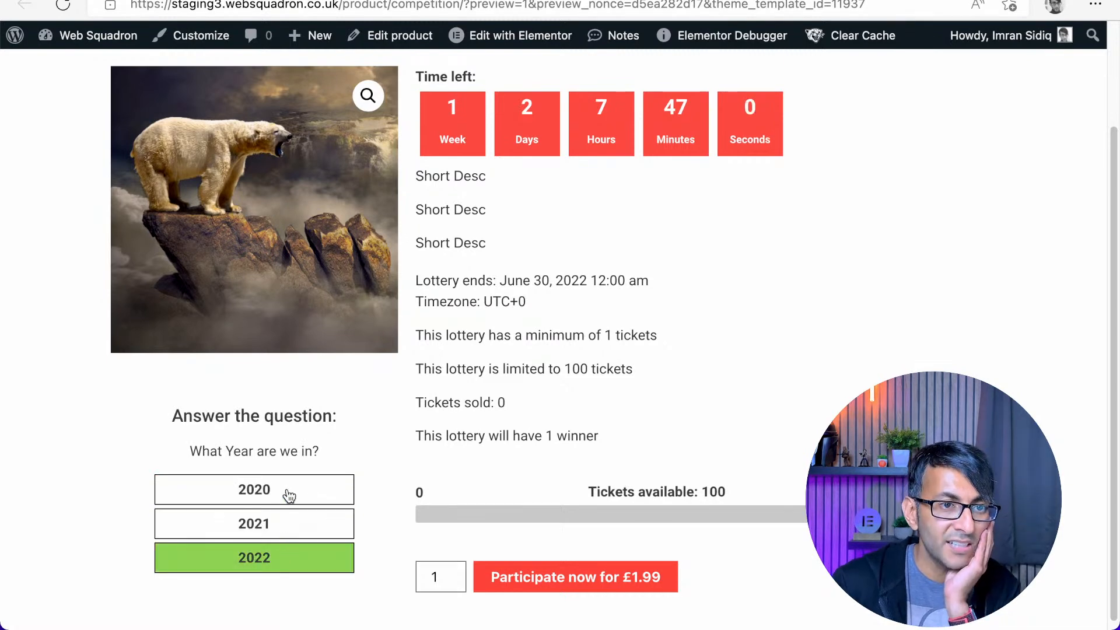
# Try out the answers 2020, 2021 and 2022 of the question "What Year are we in?" on the competition product page
pyautogui.click(297, 528)
pyautogui.click(301, 499)
pyautogui.click(303, 517)
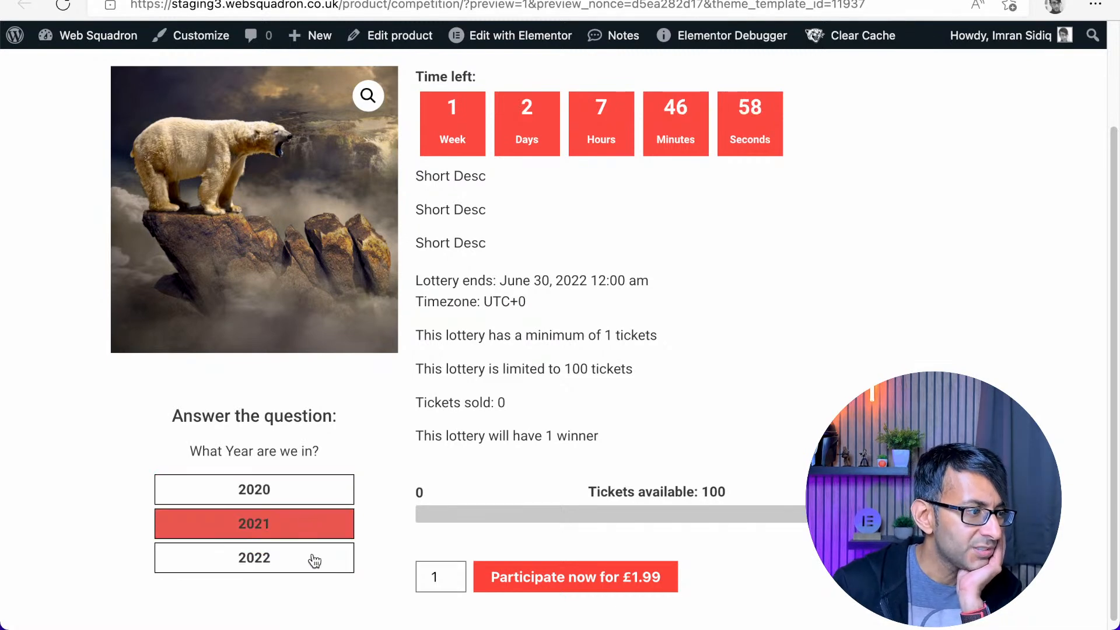
pyautogui.click(313, 557)
pyautogui.click(310, 499)
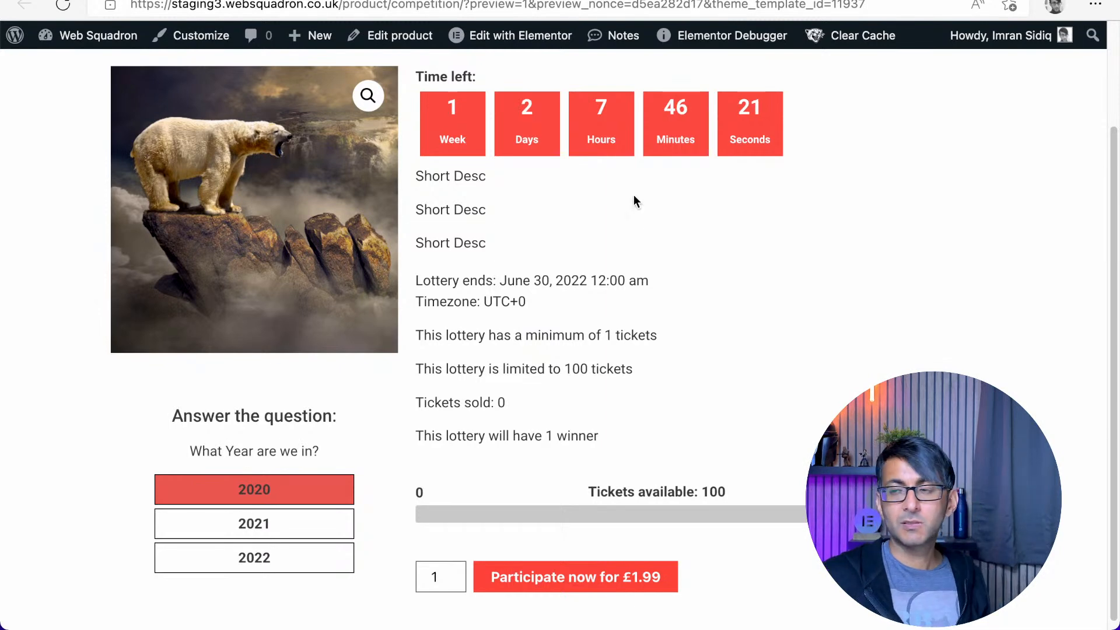
# Examine the competition product page's countdown, lottery details, ticket bar and answer buttons
pyautogui.scroll(1, 723, 315)
pyautogui.scroll(2, 737, 309)
pyautogui.scroll(-3, 765, 344)
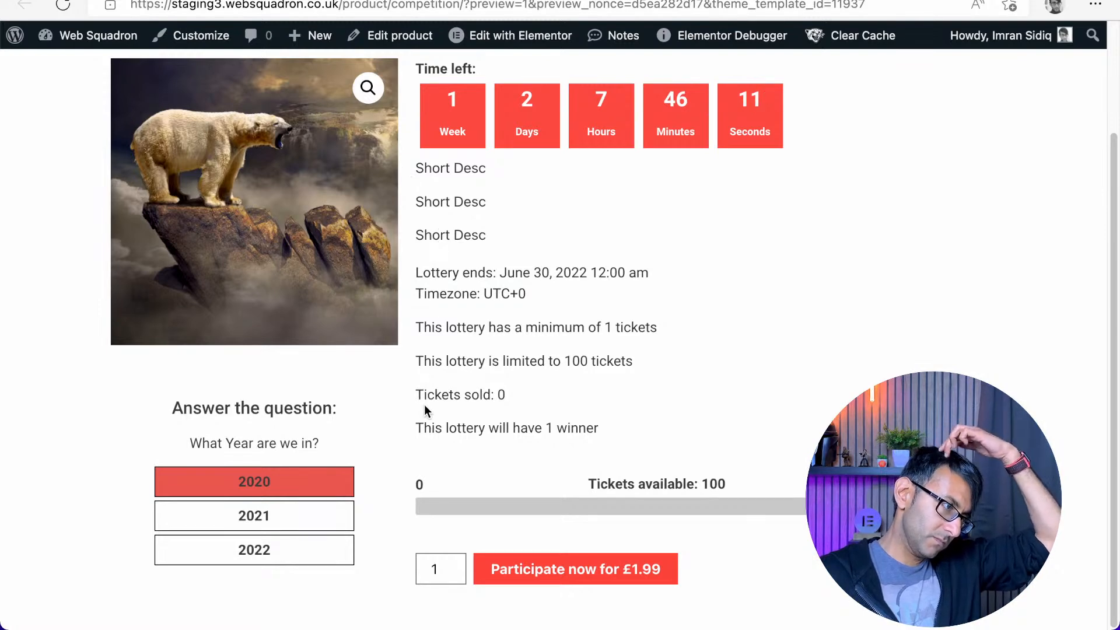
pyautogui.scroll(3, 425, 404)
pyautogui.scroll(-3, 427, 405)
pyautogui.scroll(-1, 437, 408)
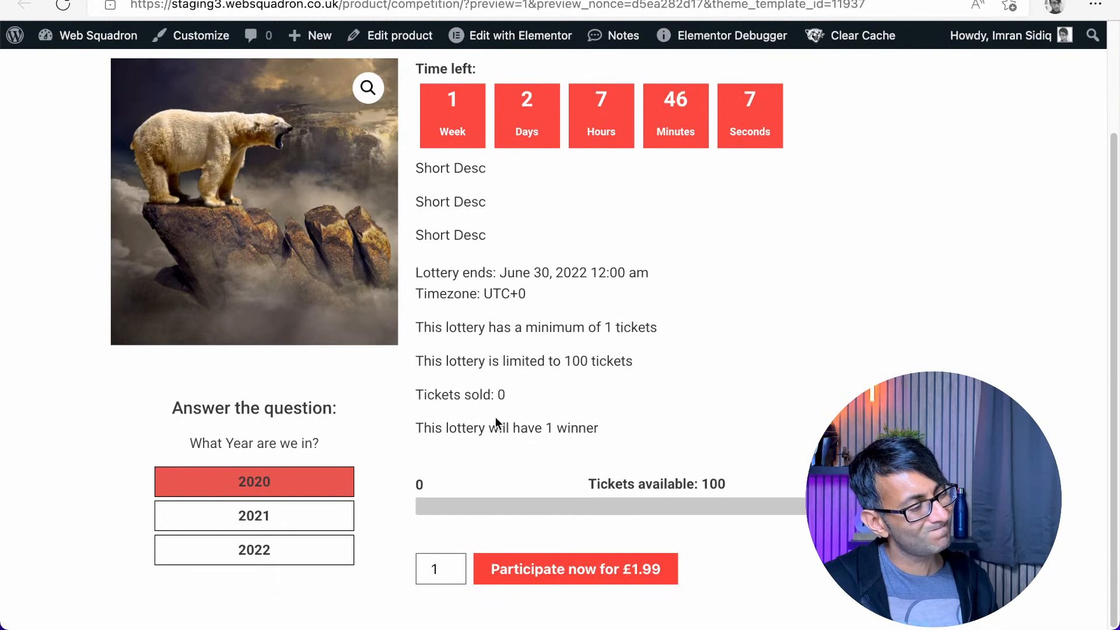
pyautogui.scroll(1, 548, 411)
pyautogui.scroll(-1, 548, 411)
pyautogui.scroll(-1, 549, 411)
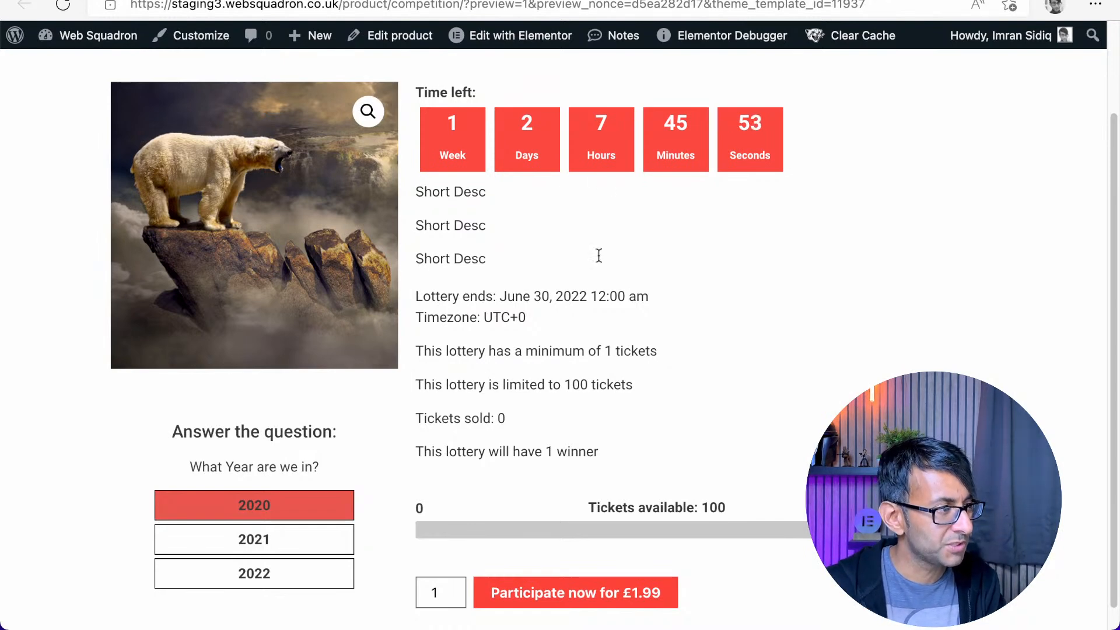
# Switch to the staging site's WordPress dashboard and open the list of installed plugins
pyautogui.click(121, 1)
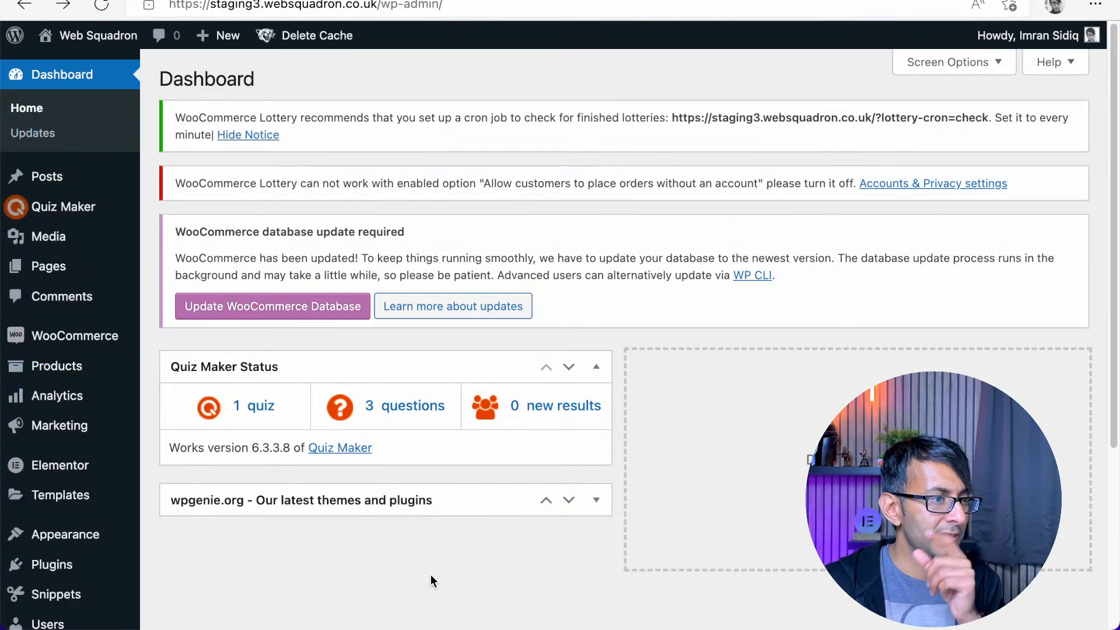
pyautogui.scroll(-1, 374, 561)
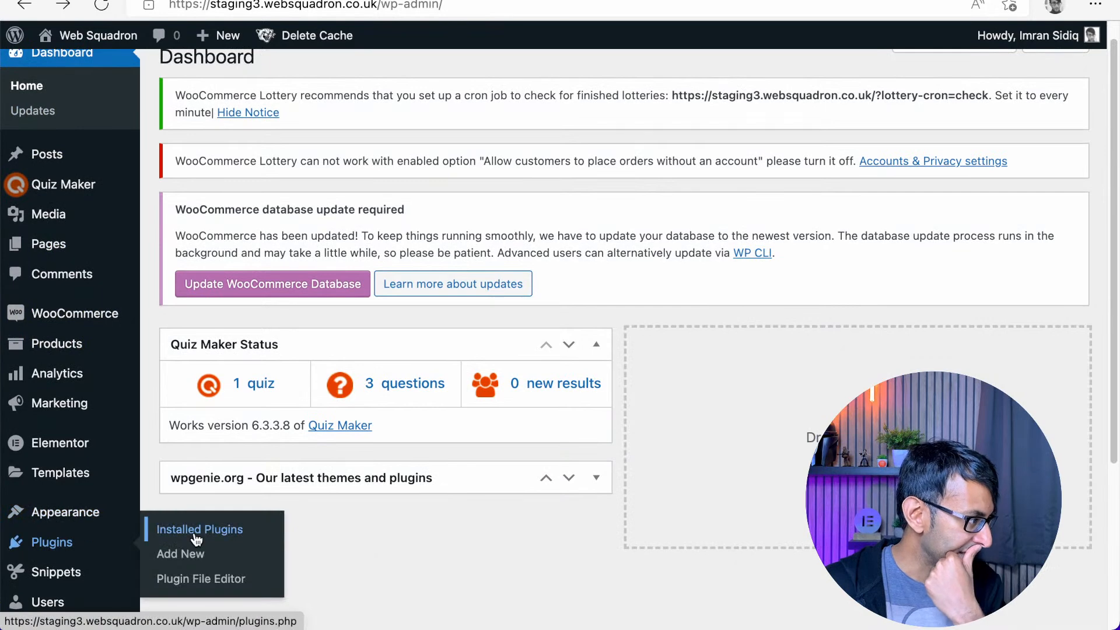
pyautogui.click(166, 531)
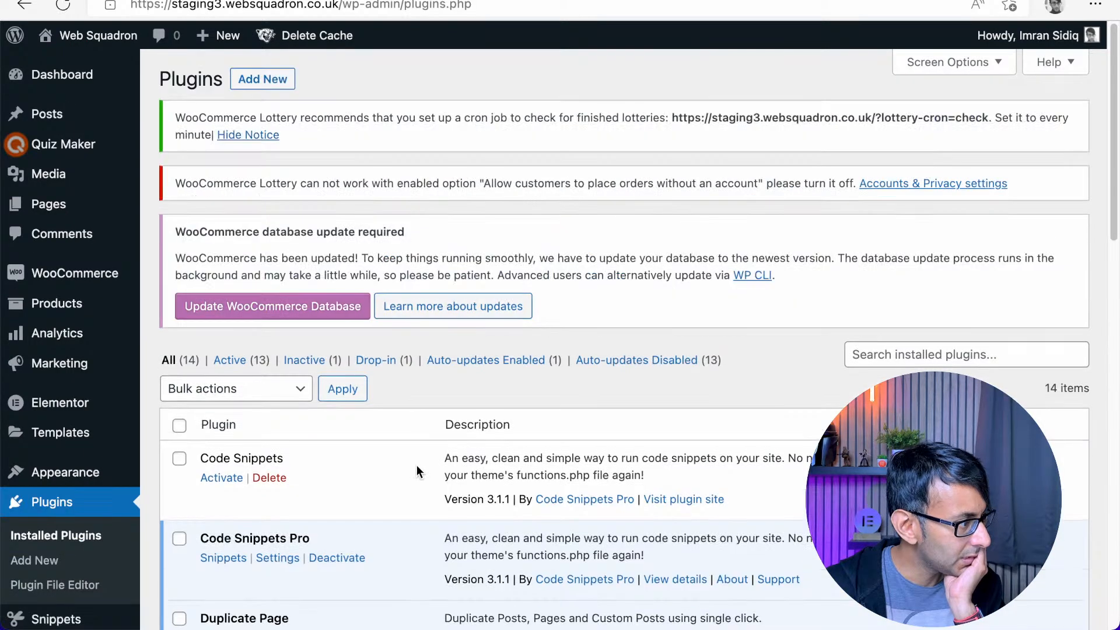
# Look through the installed plugins and deactivate the Swarm plugin
pyautogui.scroll(-10, 417, 464)
pyautogui.scroll(-2, 406, 497)
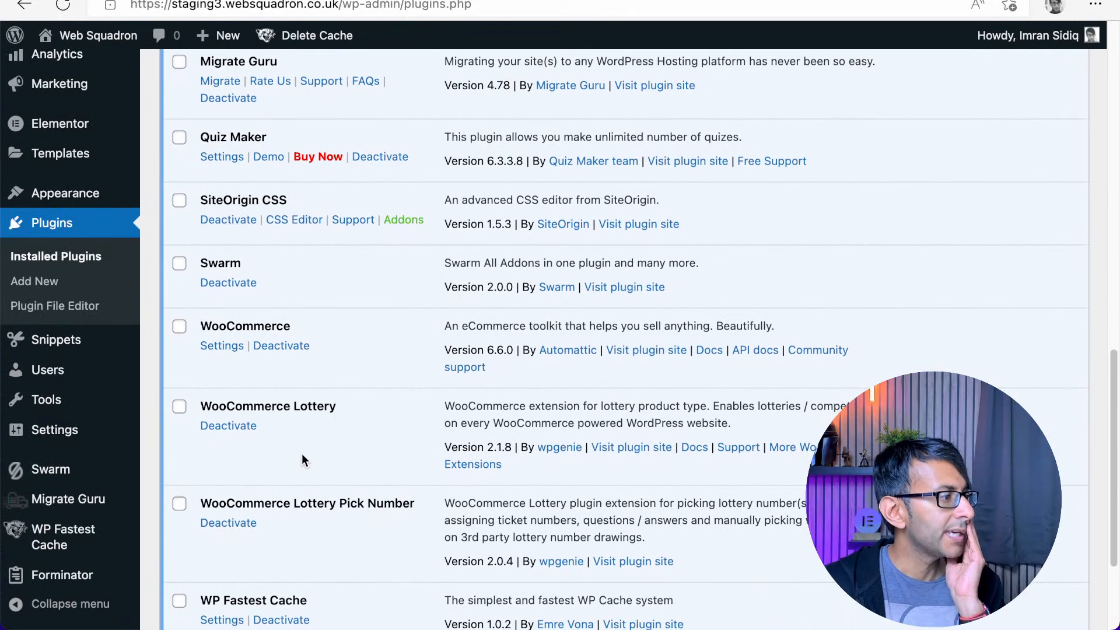
pyautogui.scroll(-3, 277, 403)
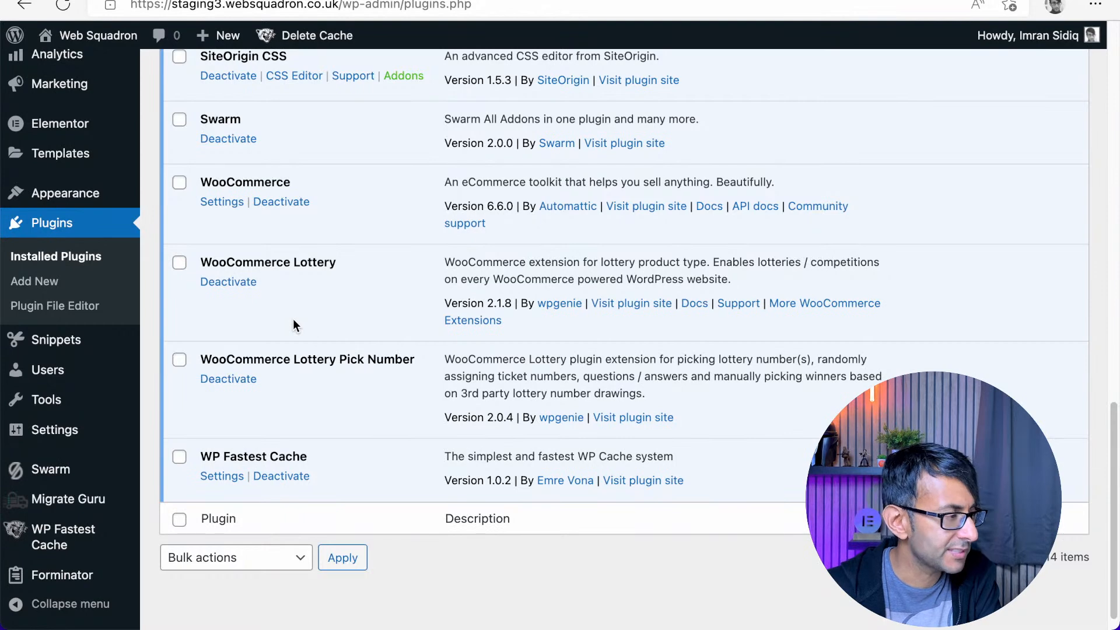
pyautogui.scroll(1, 289, 361)
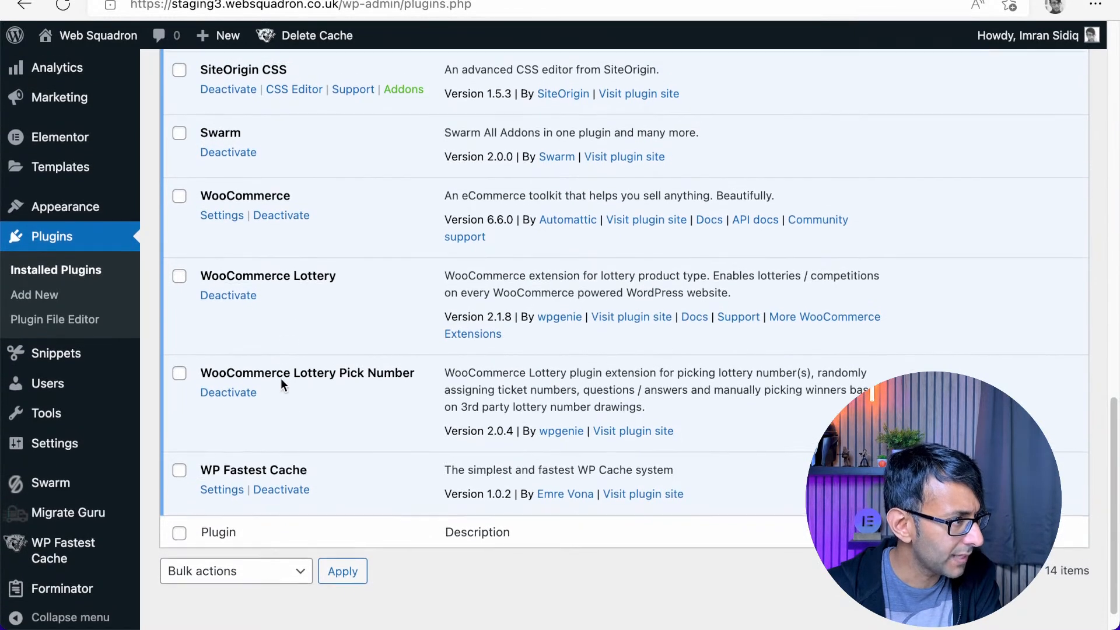
pyautogui.click(241, 154)
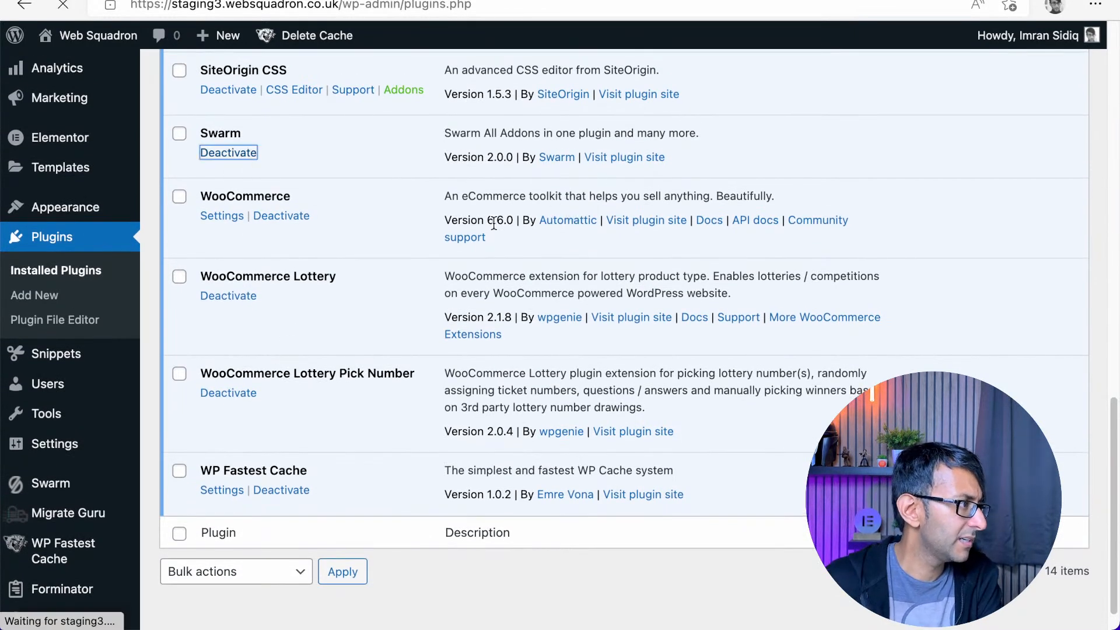
pyautogui.scroll(3, 467, 313)
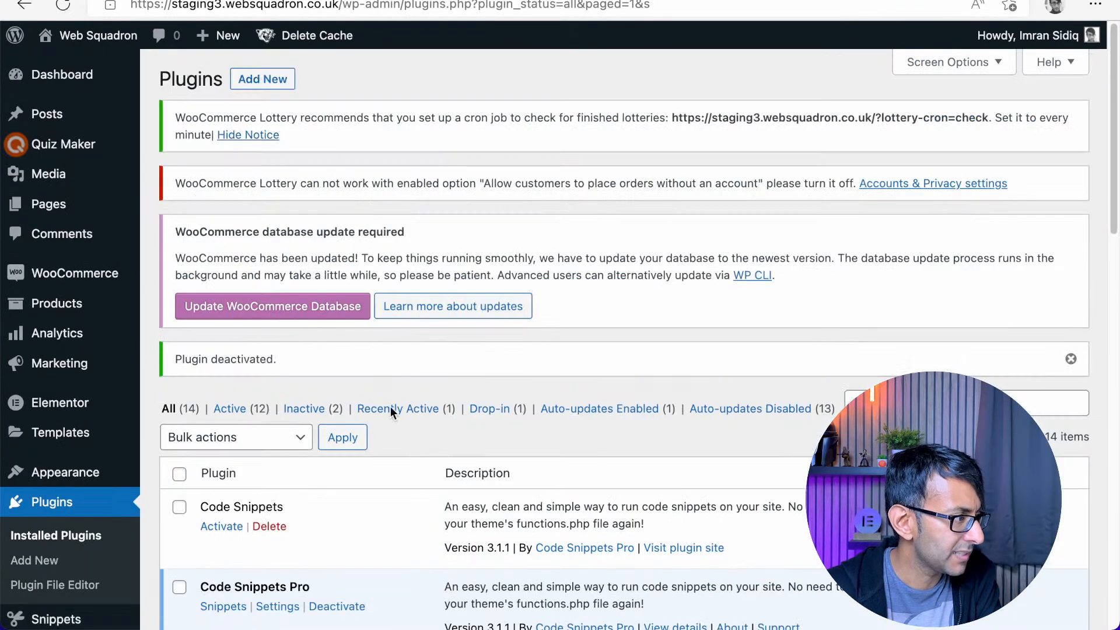
# Deactivate the Quiz Maker plugin, choosing the full deactivation that deletes its data
pyautogui.scroll(-10, 384, 420)
pyautogui.click(380, 277)
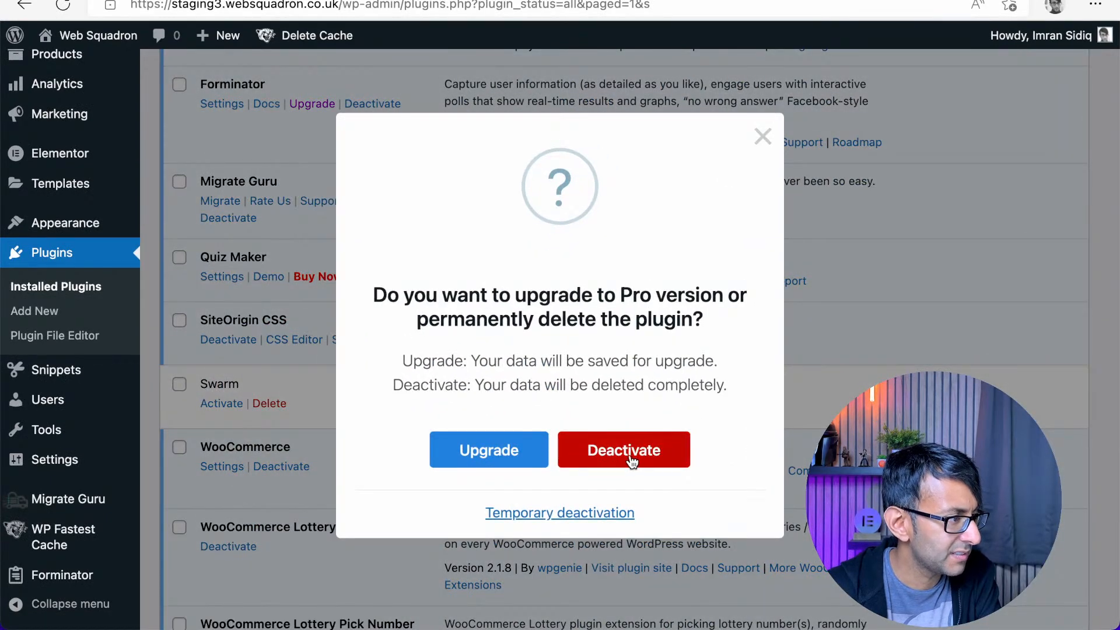
pyautogui.click(632, 461)
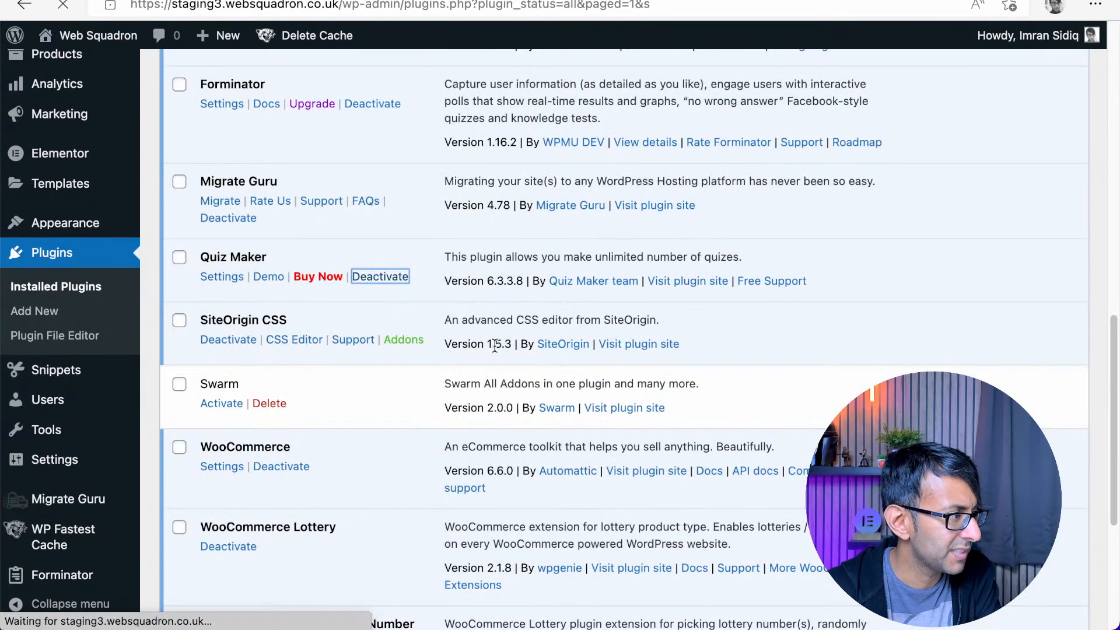
pyautogui.scroll(3, 376, 369)
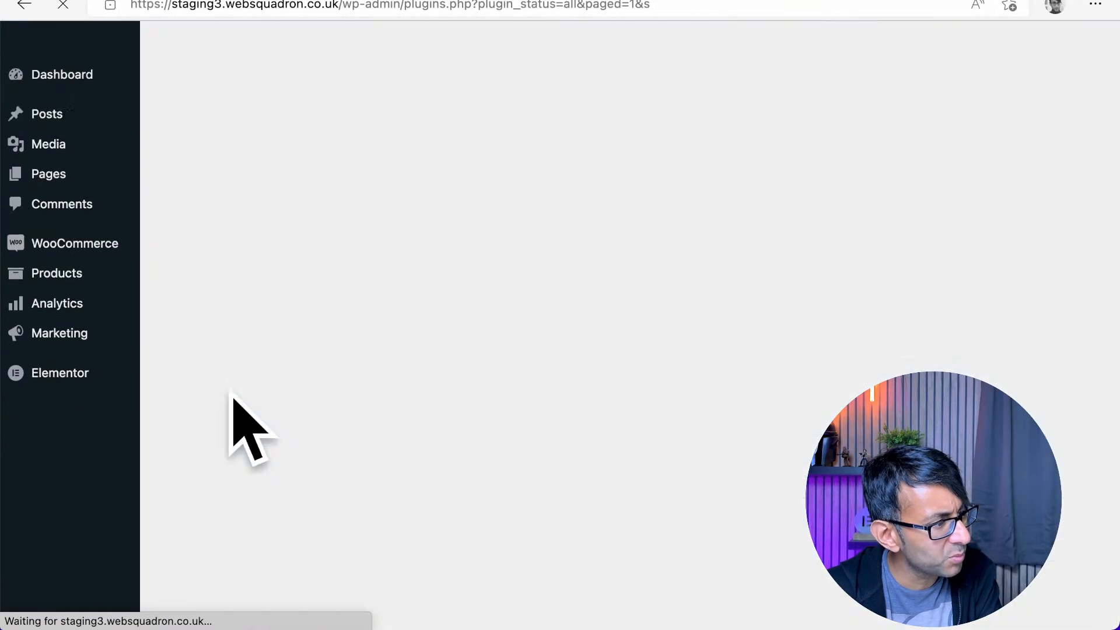
# Deactivate the Migrate Guru plugin
pyautogui.scroll(-10, 307, 419)
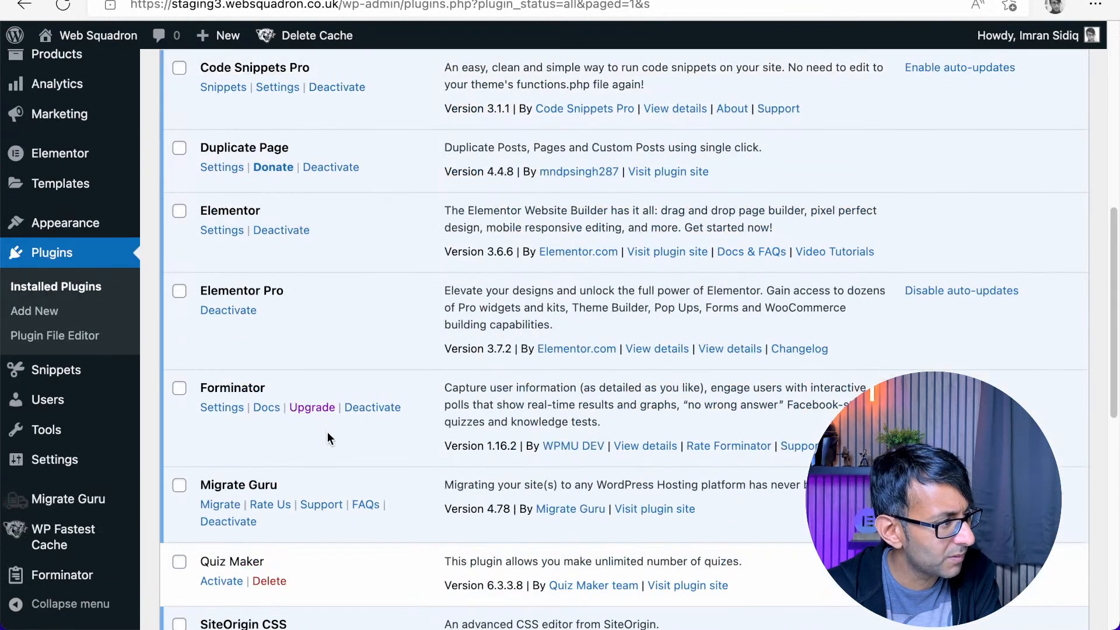
pyautogui.click(223, 493)
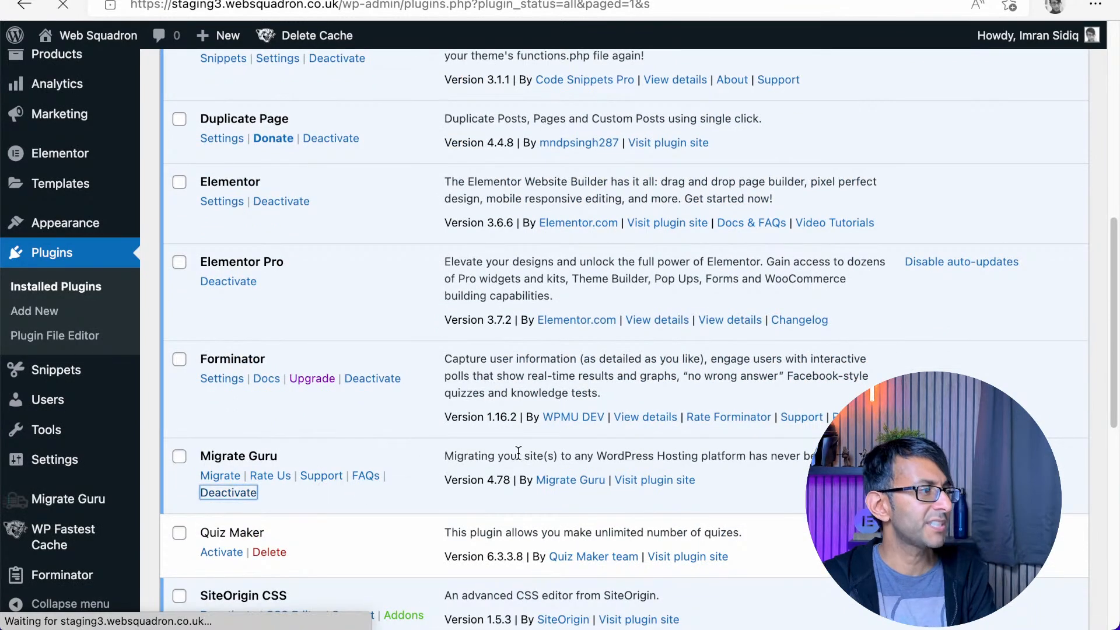
pyautogui.scroll(5, 518, 453)
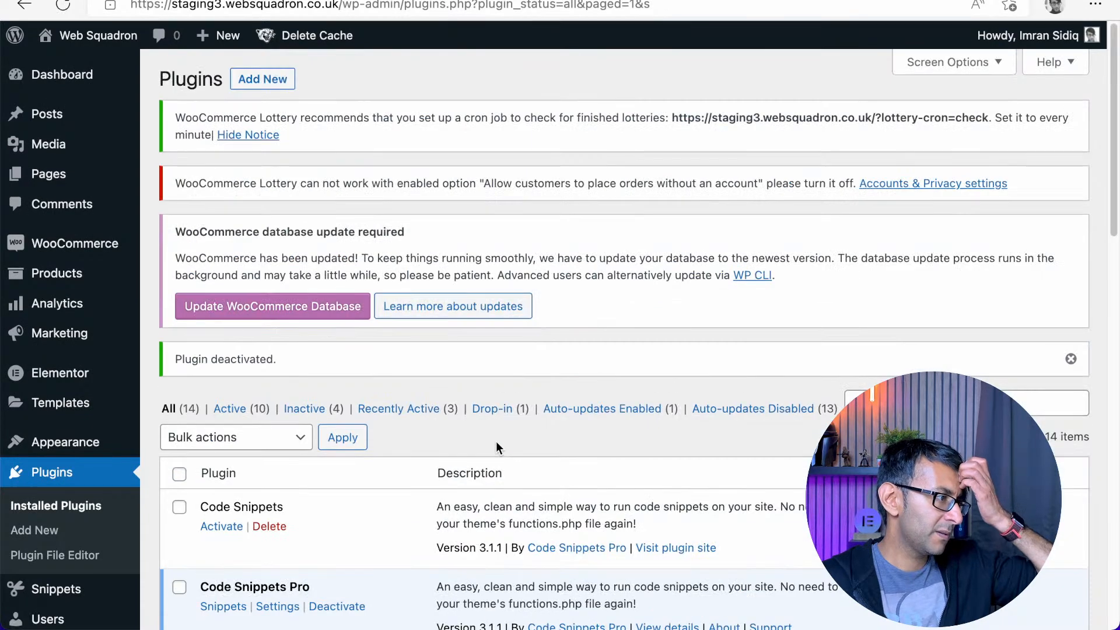
# Highlight the name Code Snippets Pro in the plugin list and the "Tickets available" text on the competition product page
pyautogui.scroll(-5, 492, 441)
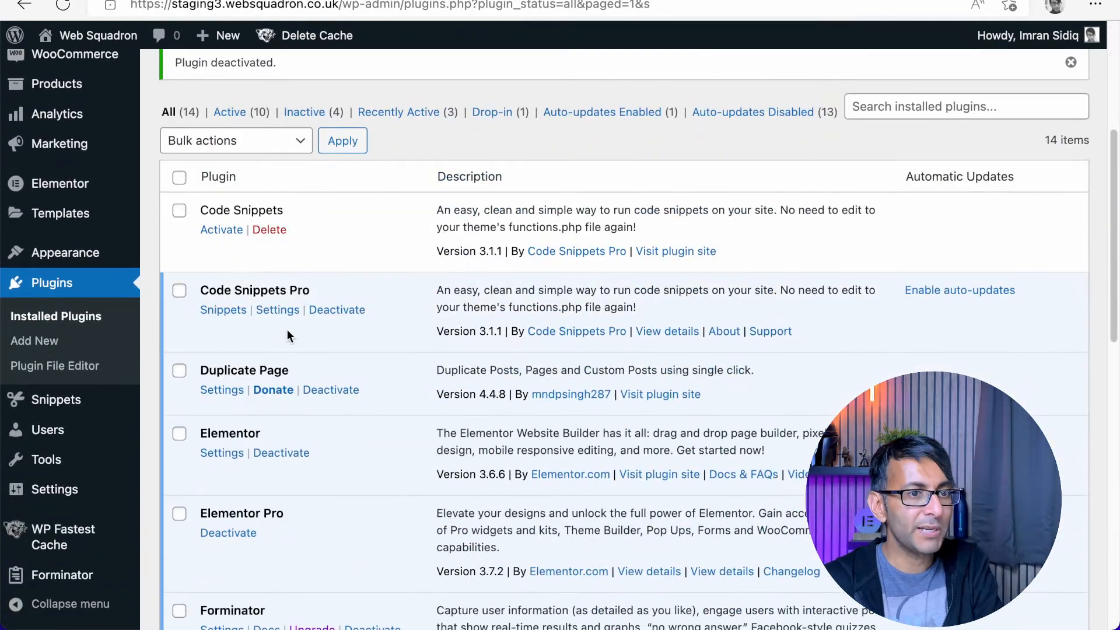
pyautogui.moveTo(323, 291); pyautogui.dragTo(199, 292)
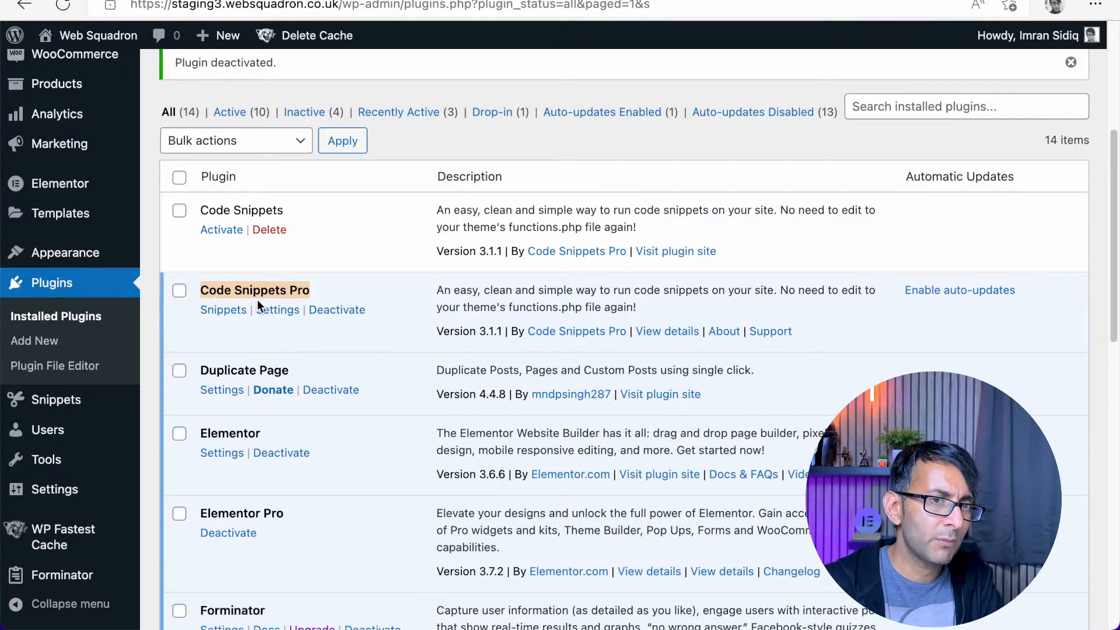
pyautogui.scroll(5, 55, 183)
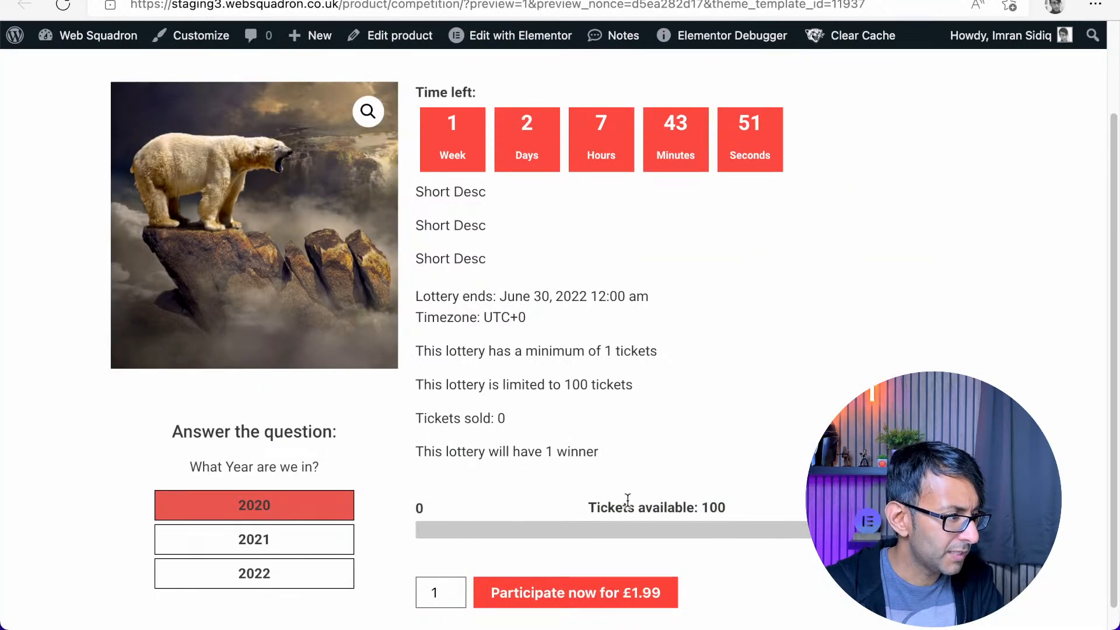
pyautogui.moveTo(596, 506); pyautogui.dragTo(797, 515)
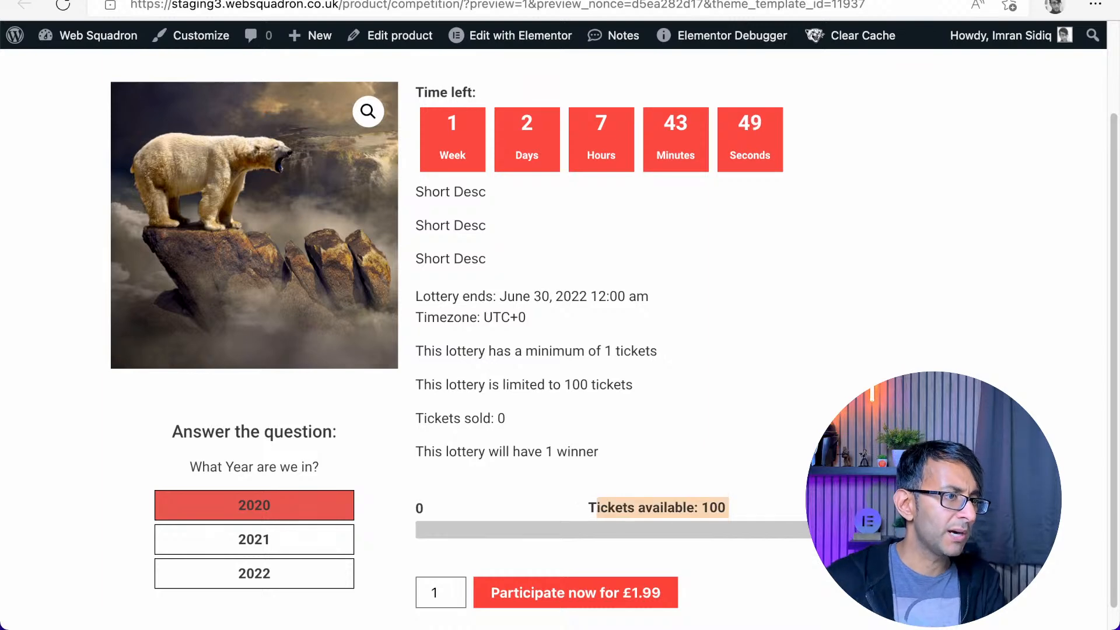